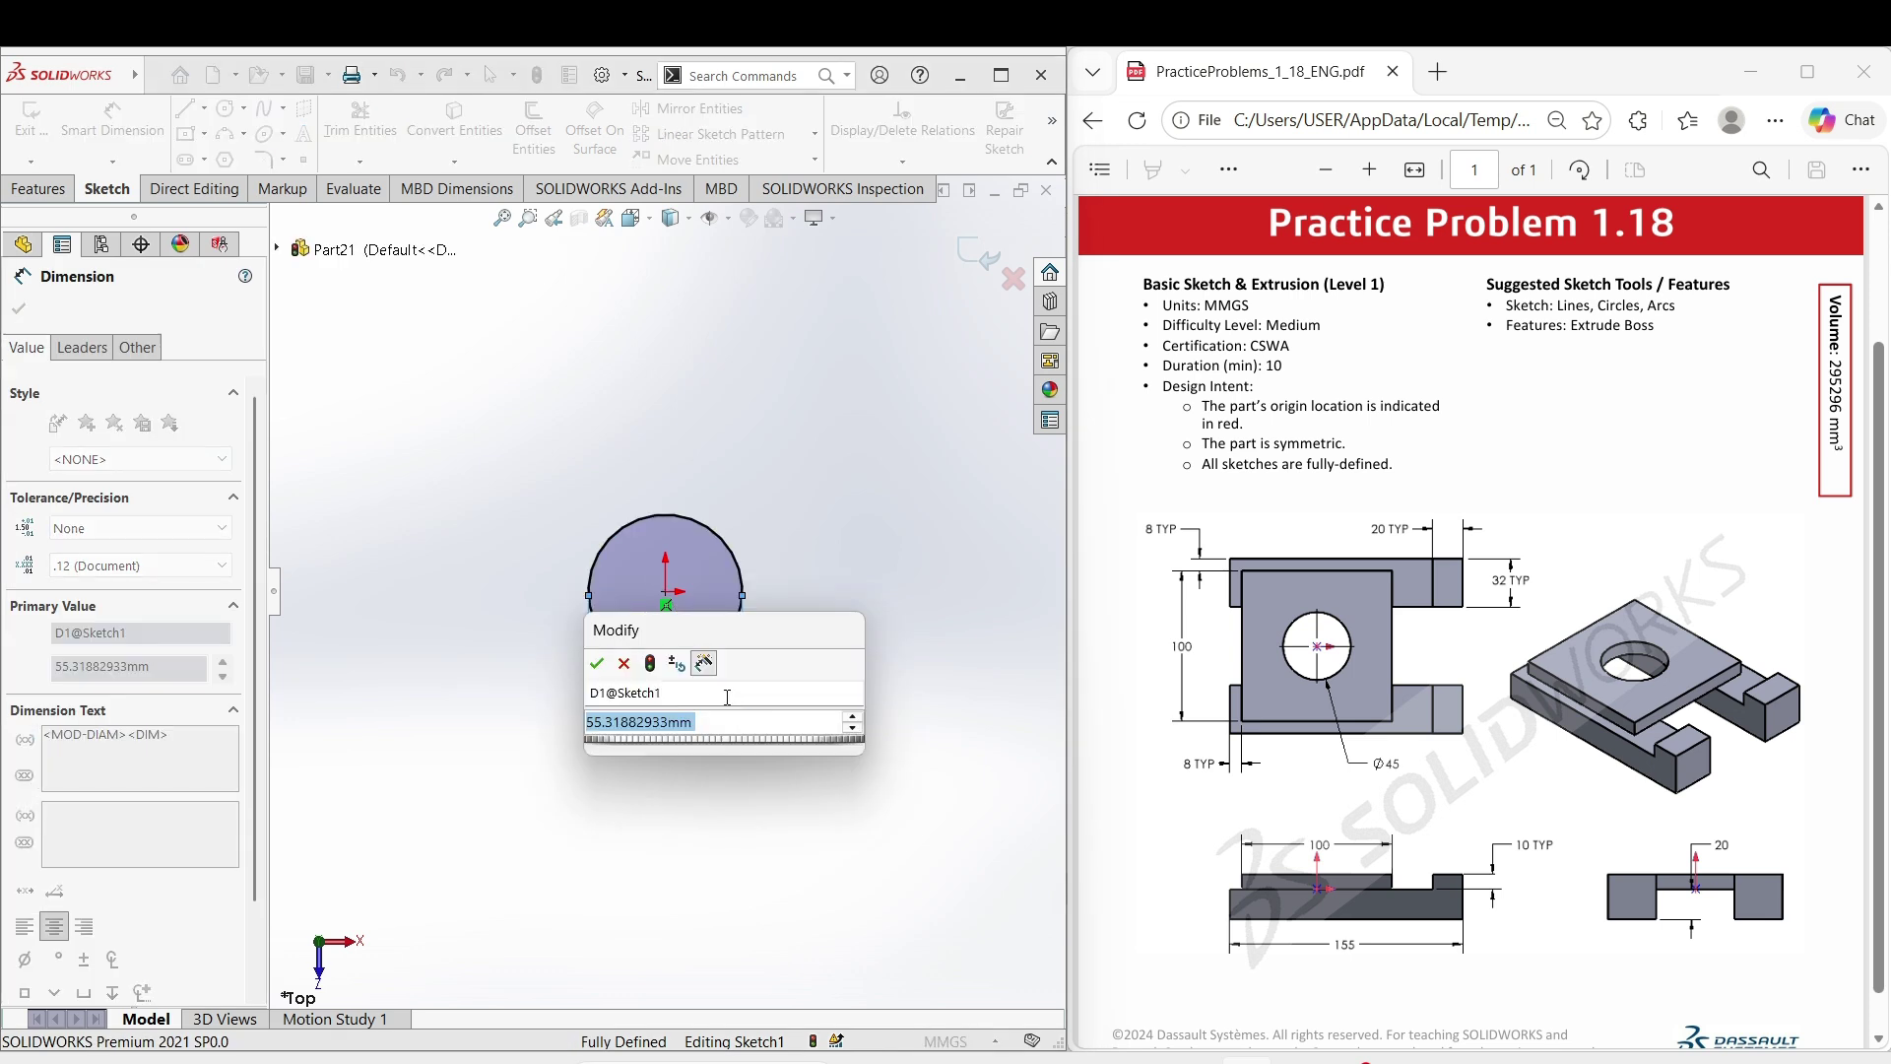
- Set the diameter of the circle centred on the origin to 45 mm
text(45)
key(Return)
key(Escape)
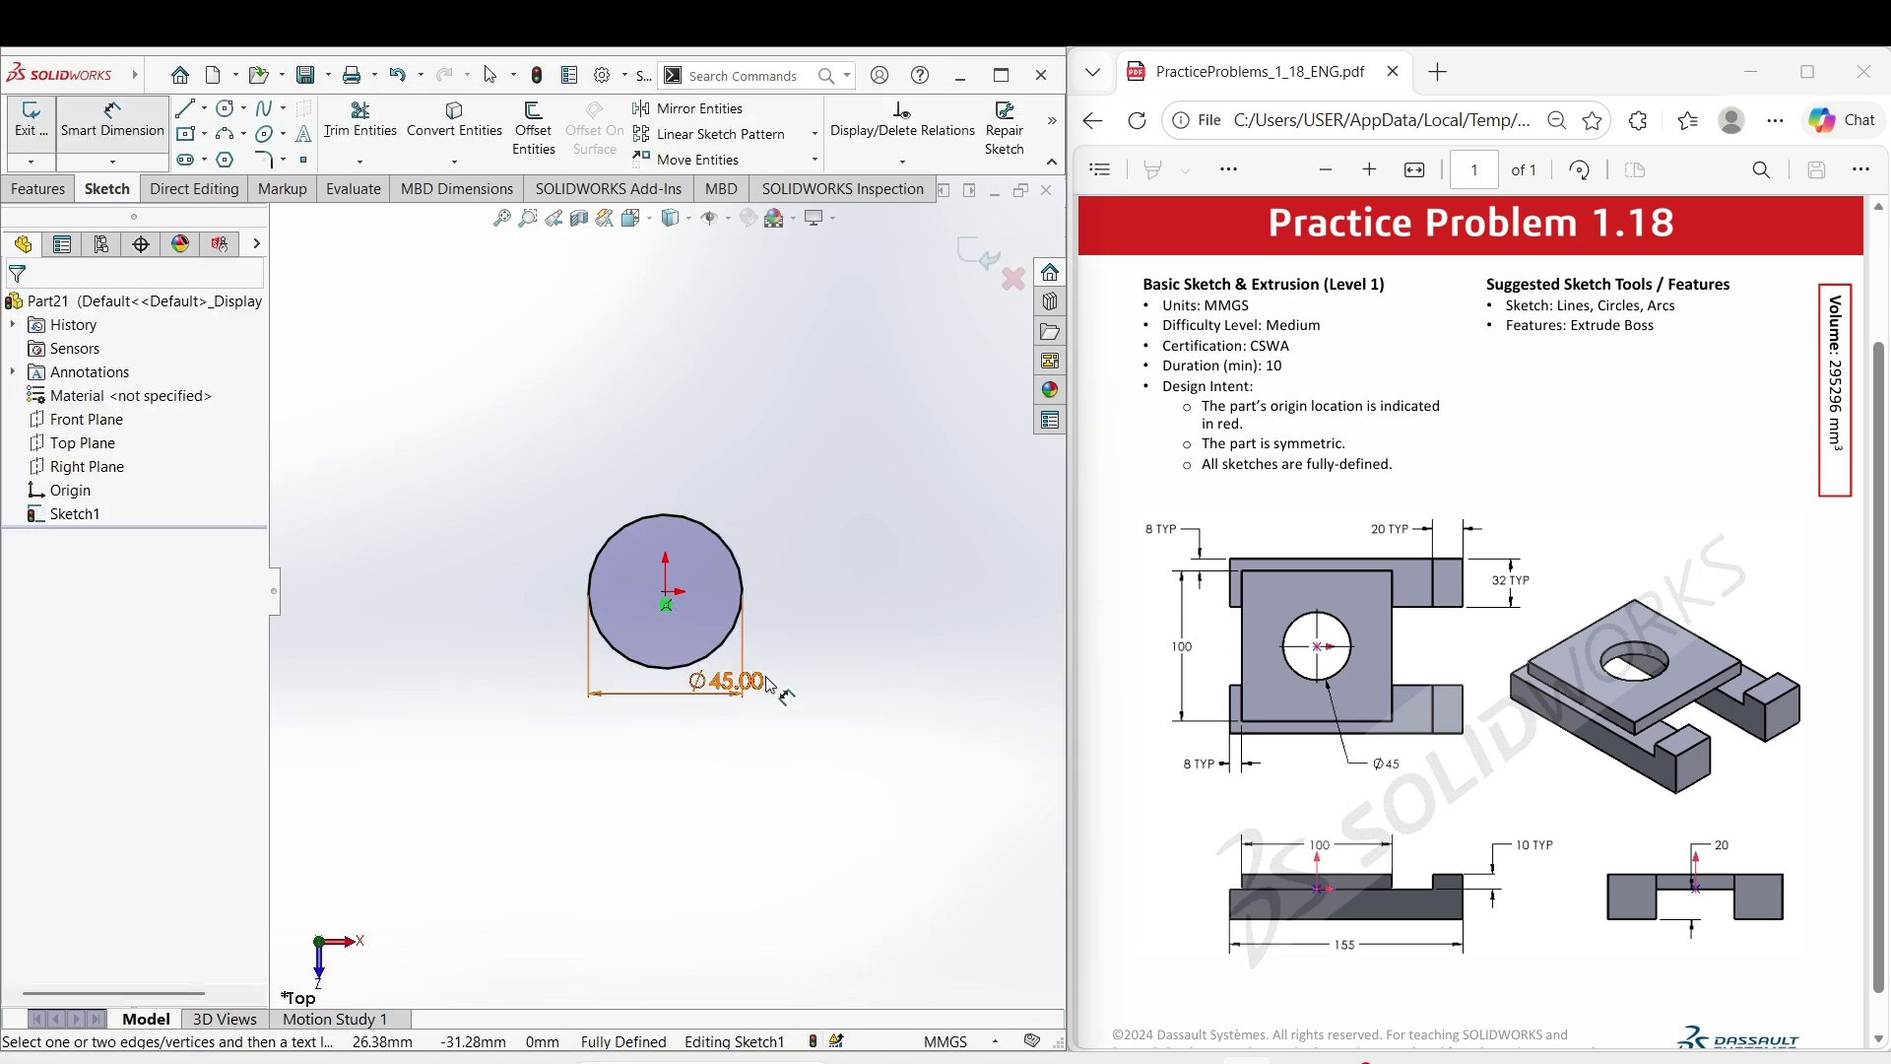
right_drag(814, 509, 791, 695)
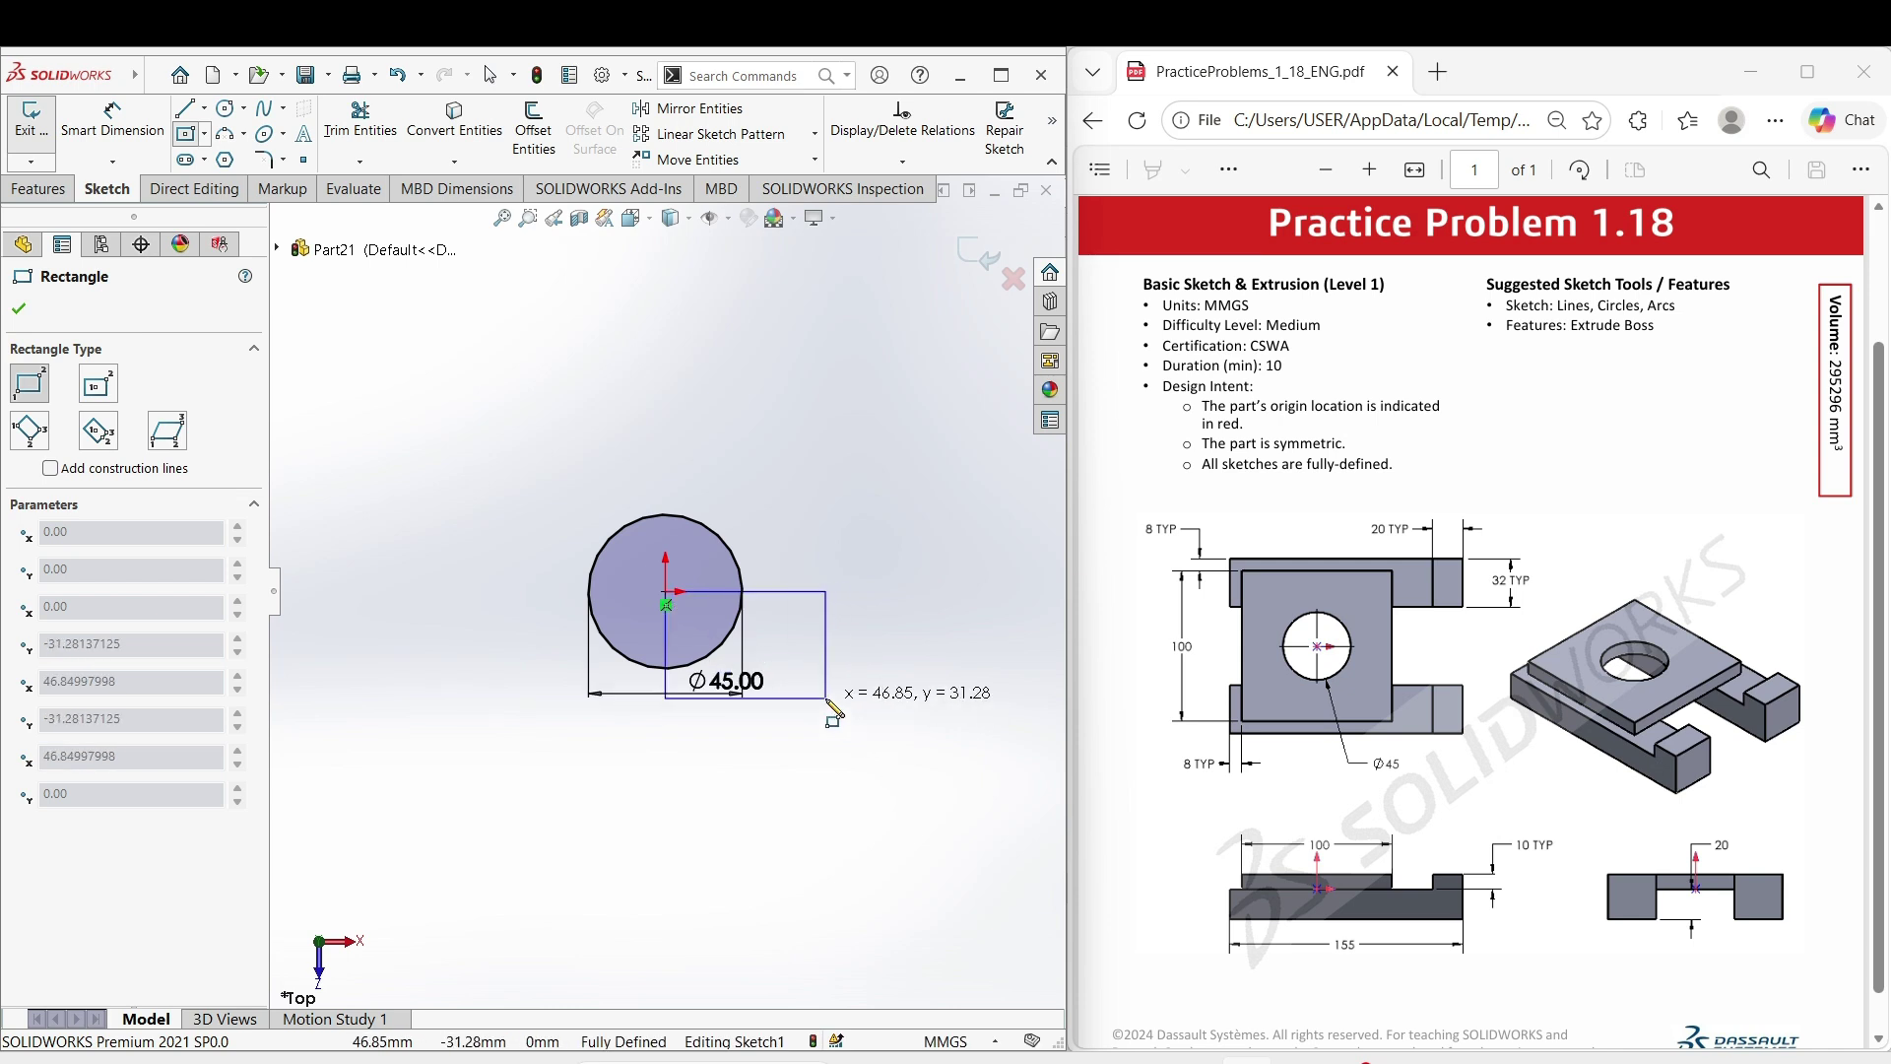
key(Escape)
click(187, 133)
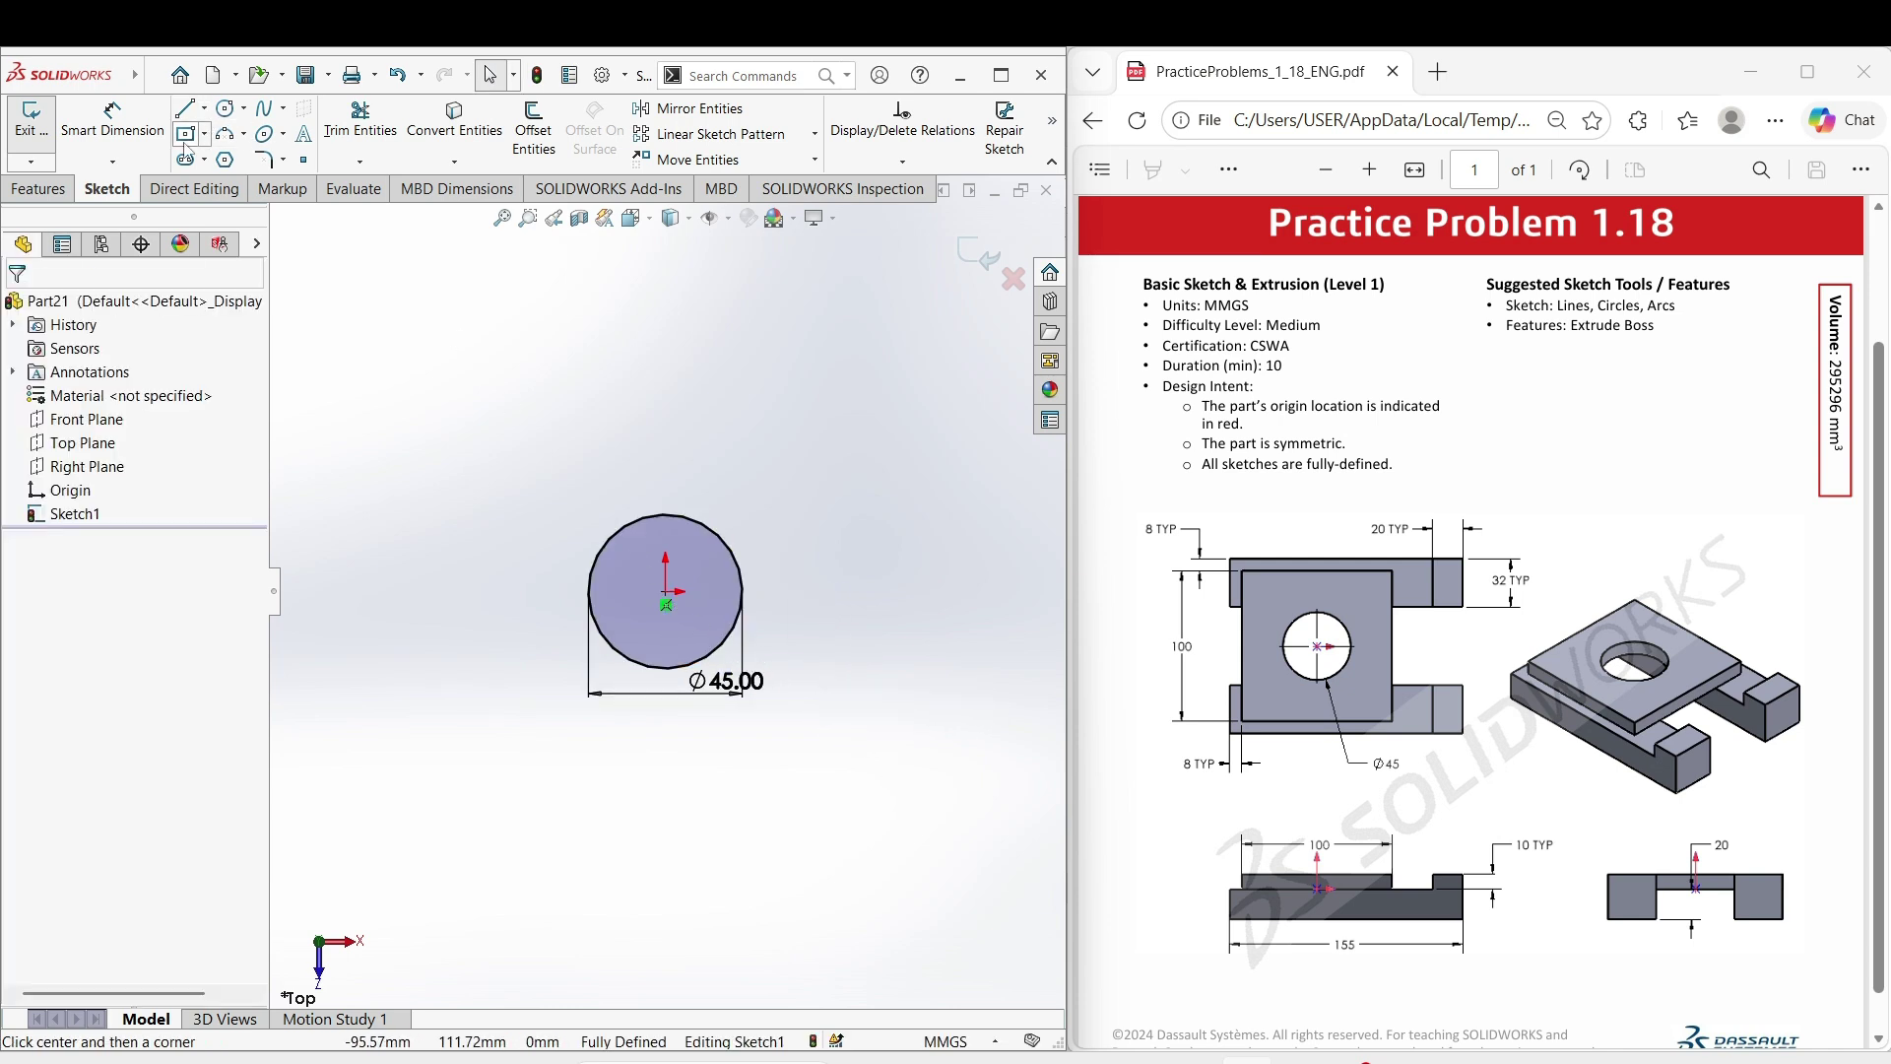
key(Escape)
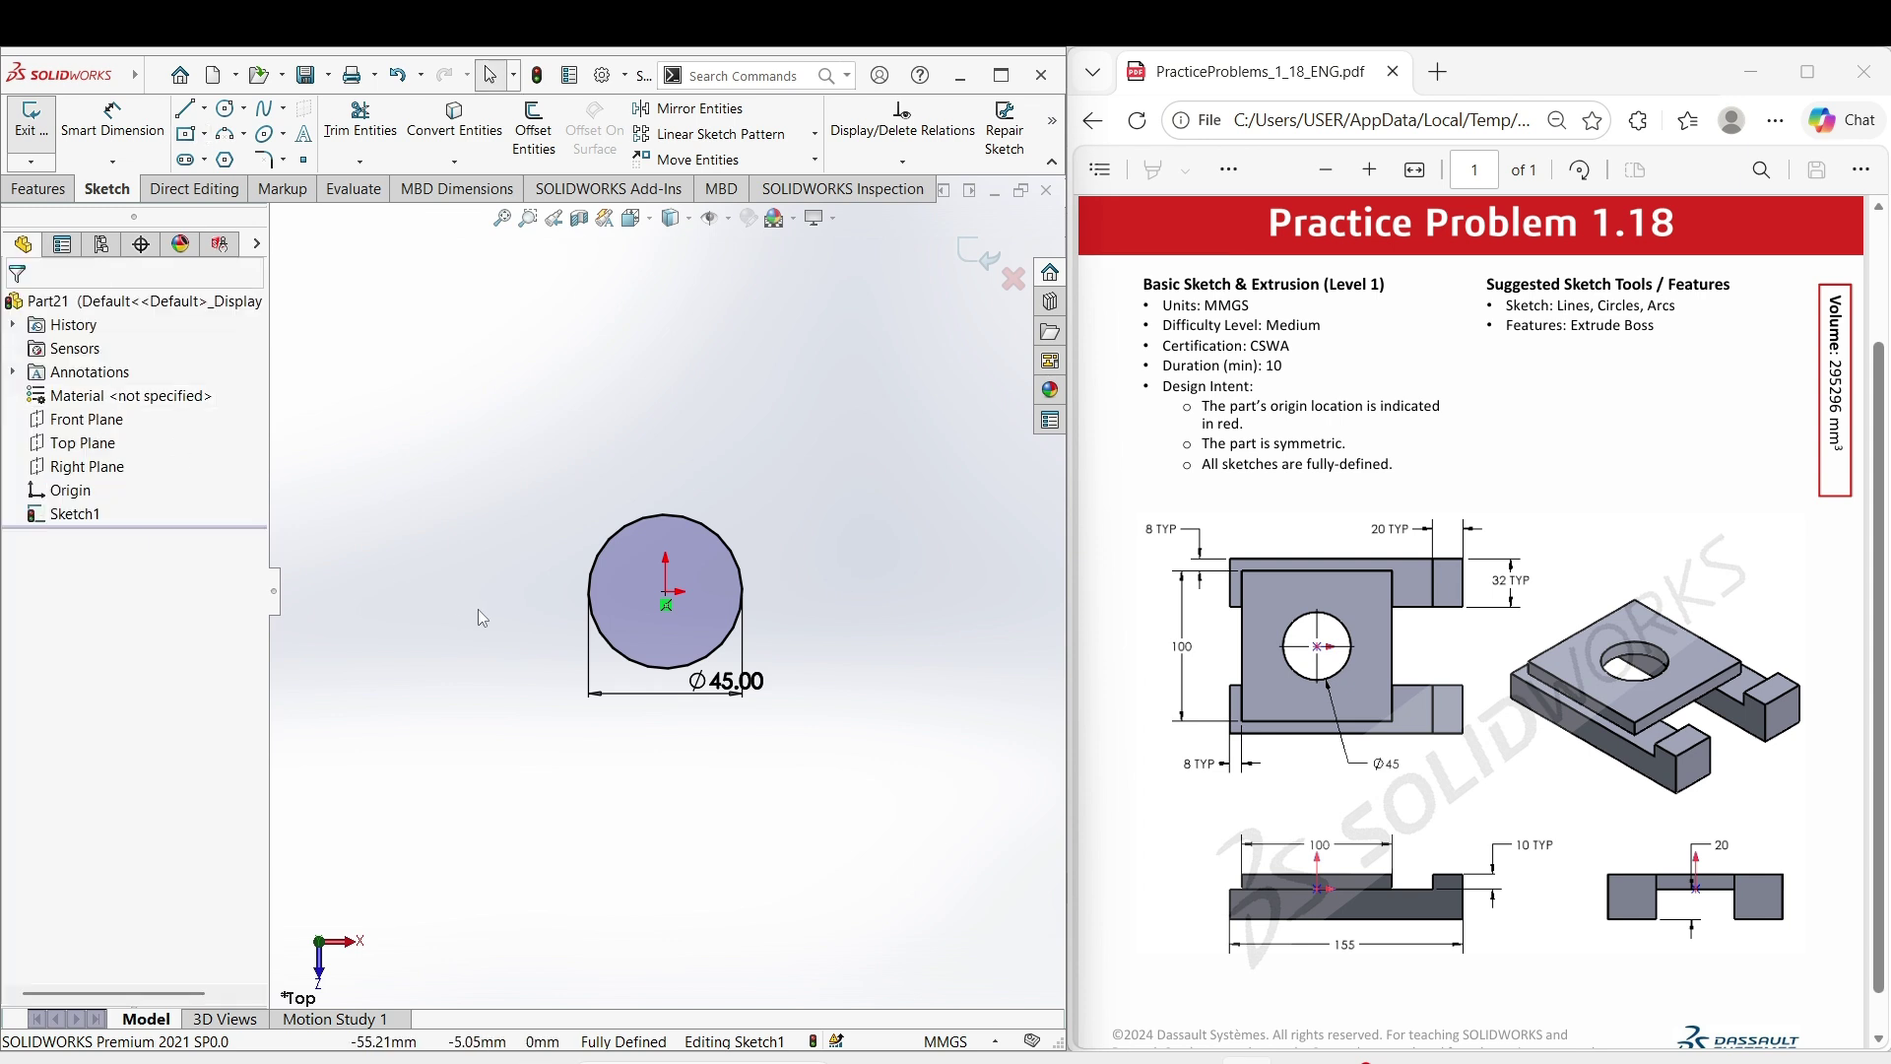
click(667, 596)
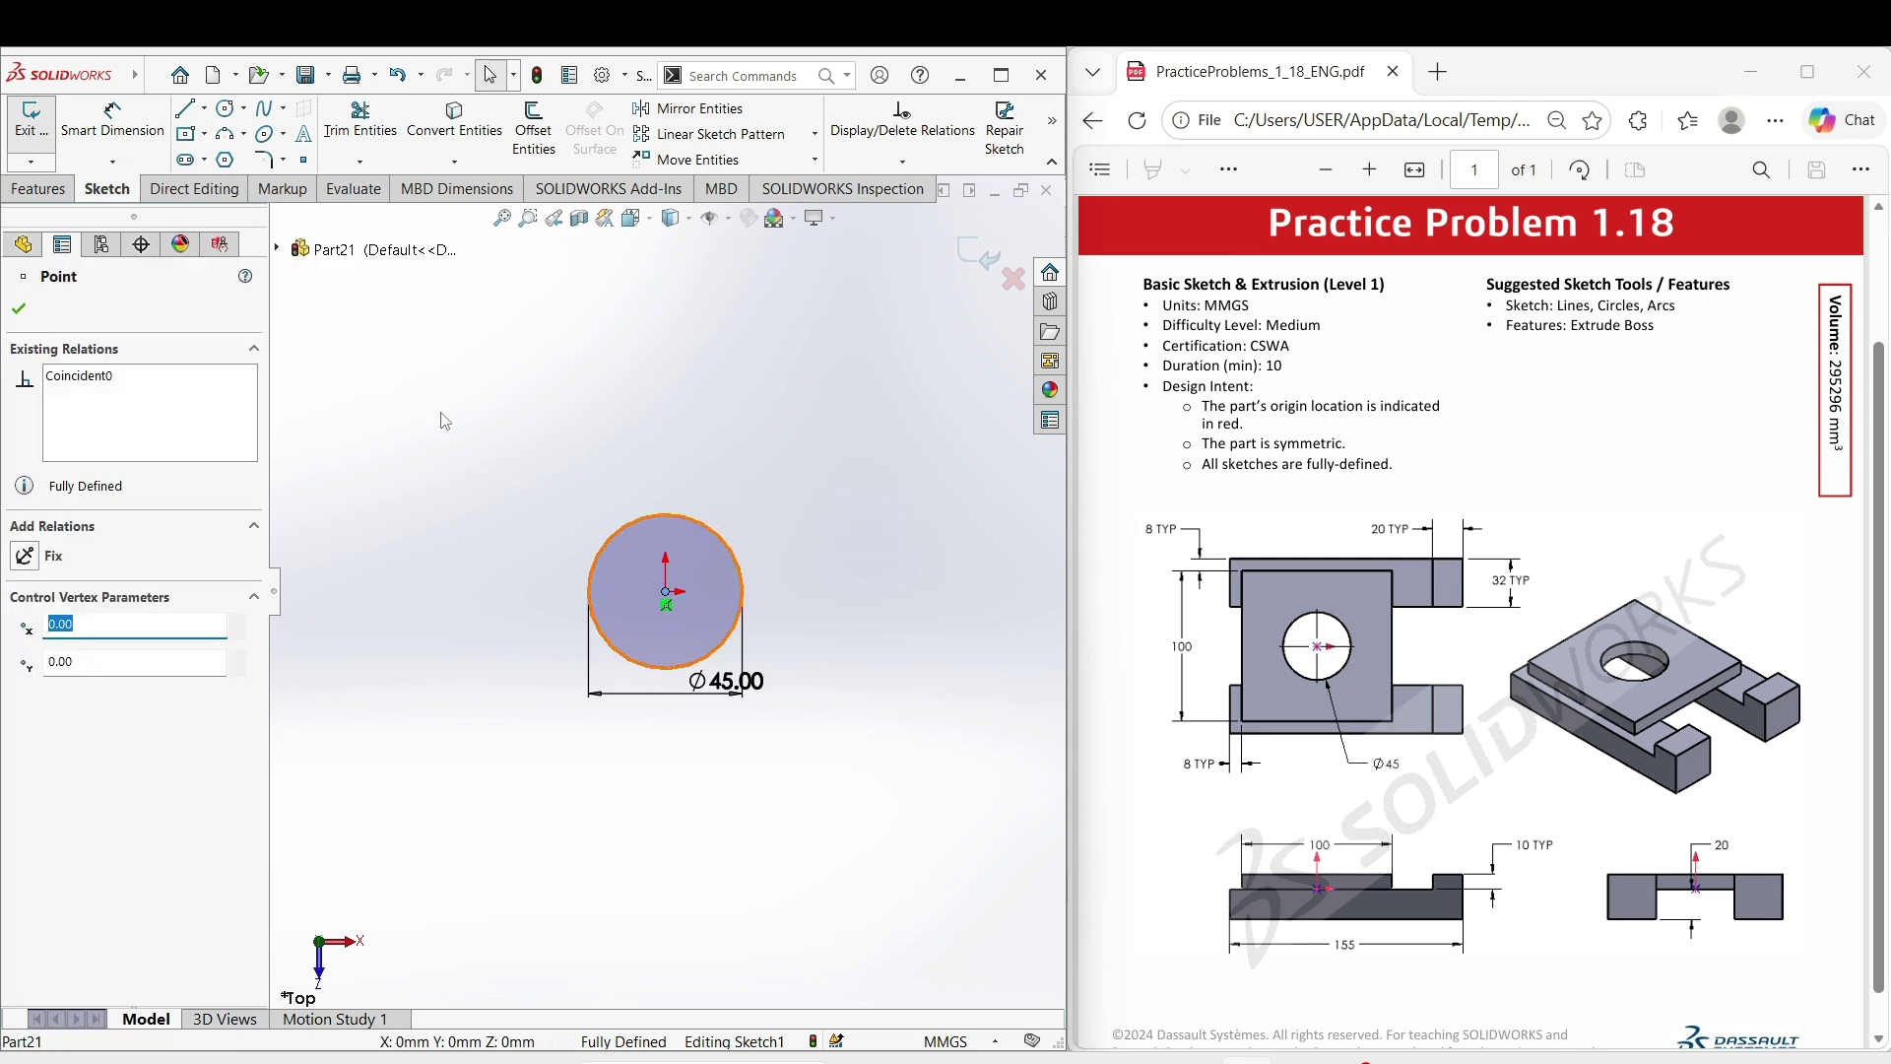
key(Escape)
- Draw a center rectangle about 108 by 111 mm around the circle, centred on the origin
click(187, 134)
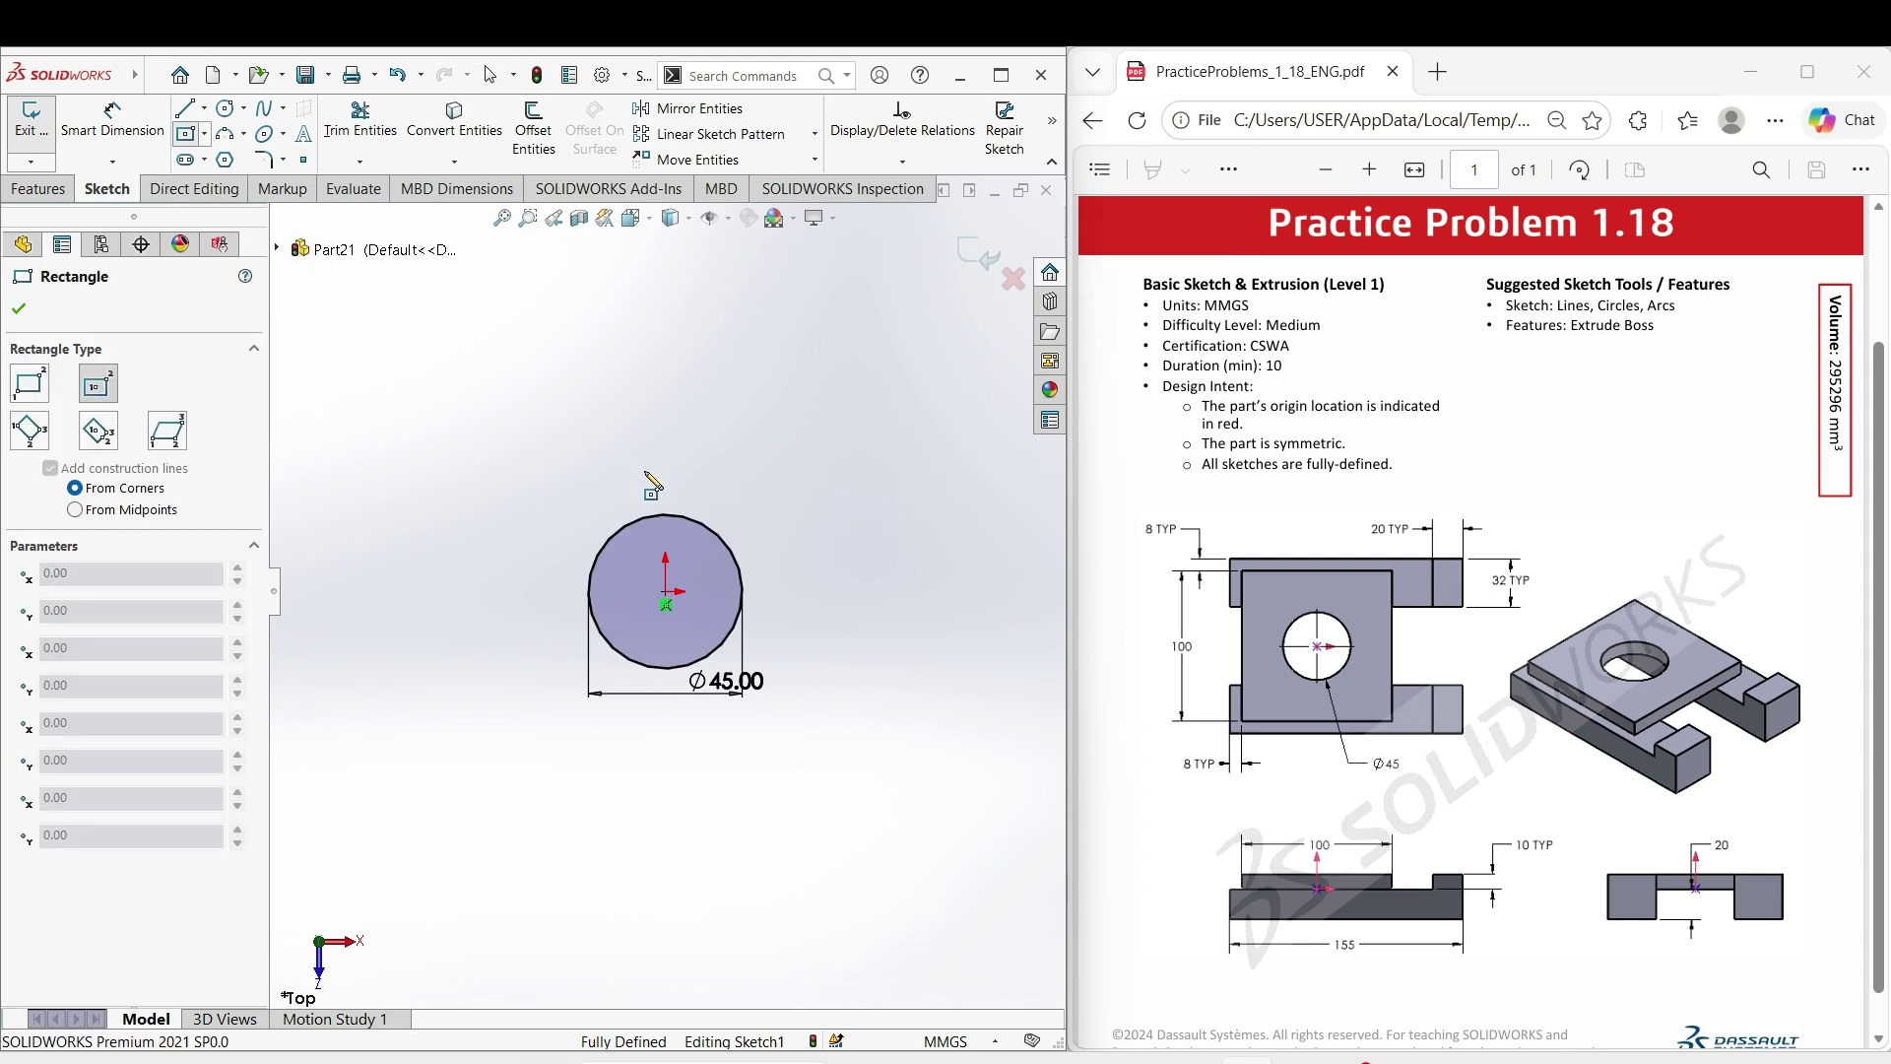
click(666, 592)
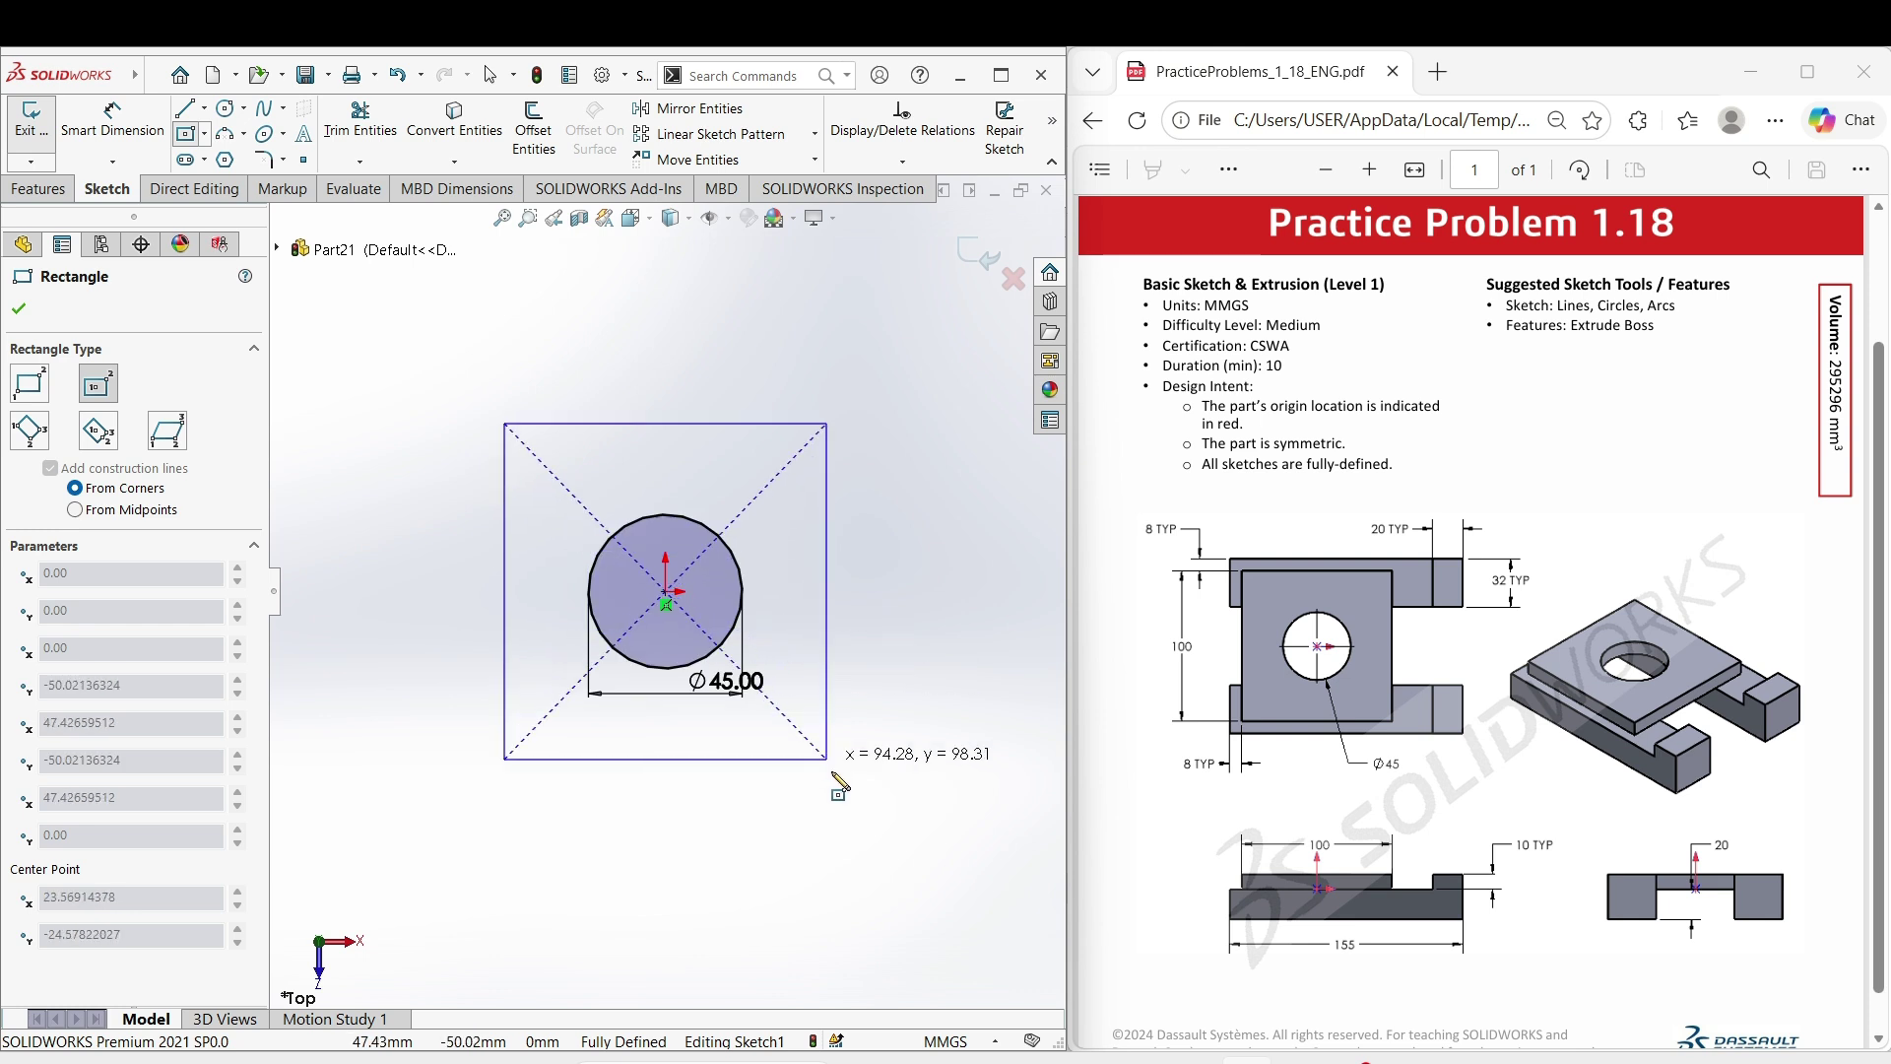
click(850, 780)
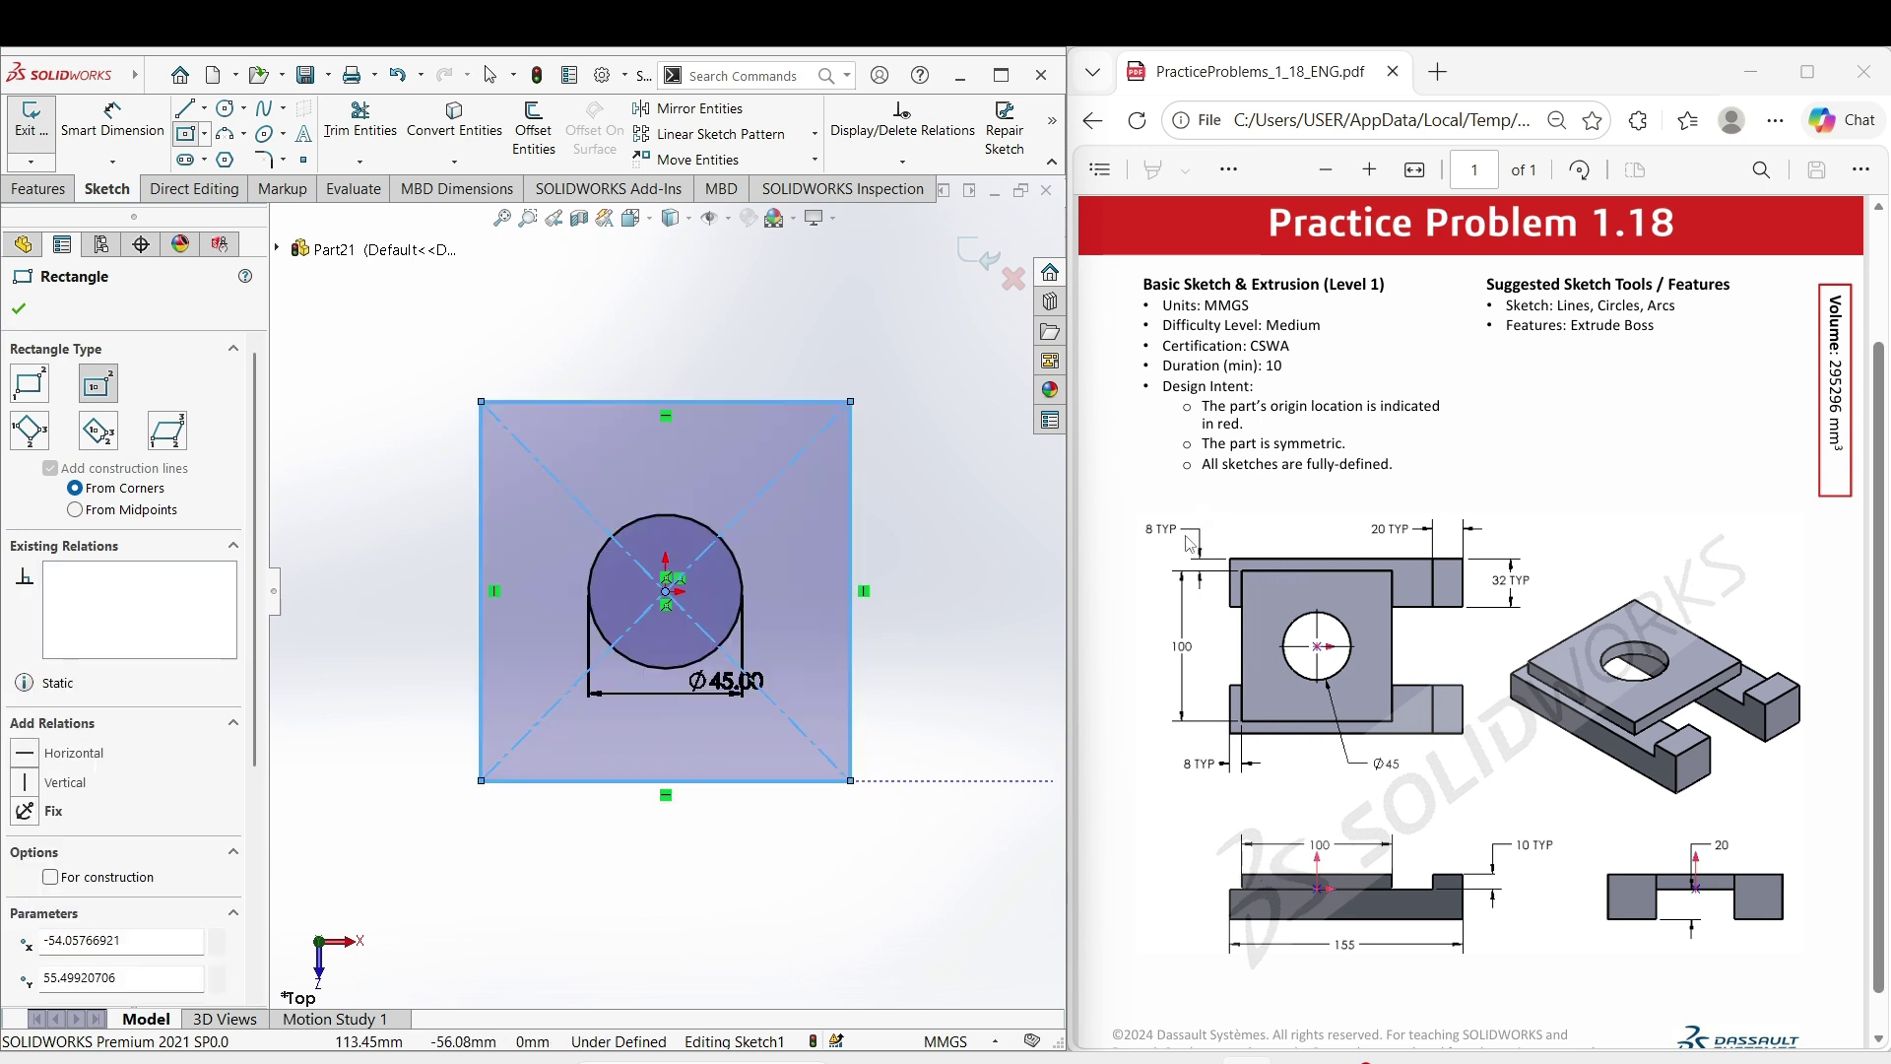
- Dimension the rectangle's vertical side to 100 mm
right_drag(866, 654, 869, 638)
click(851, 640)
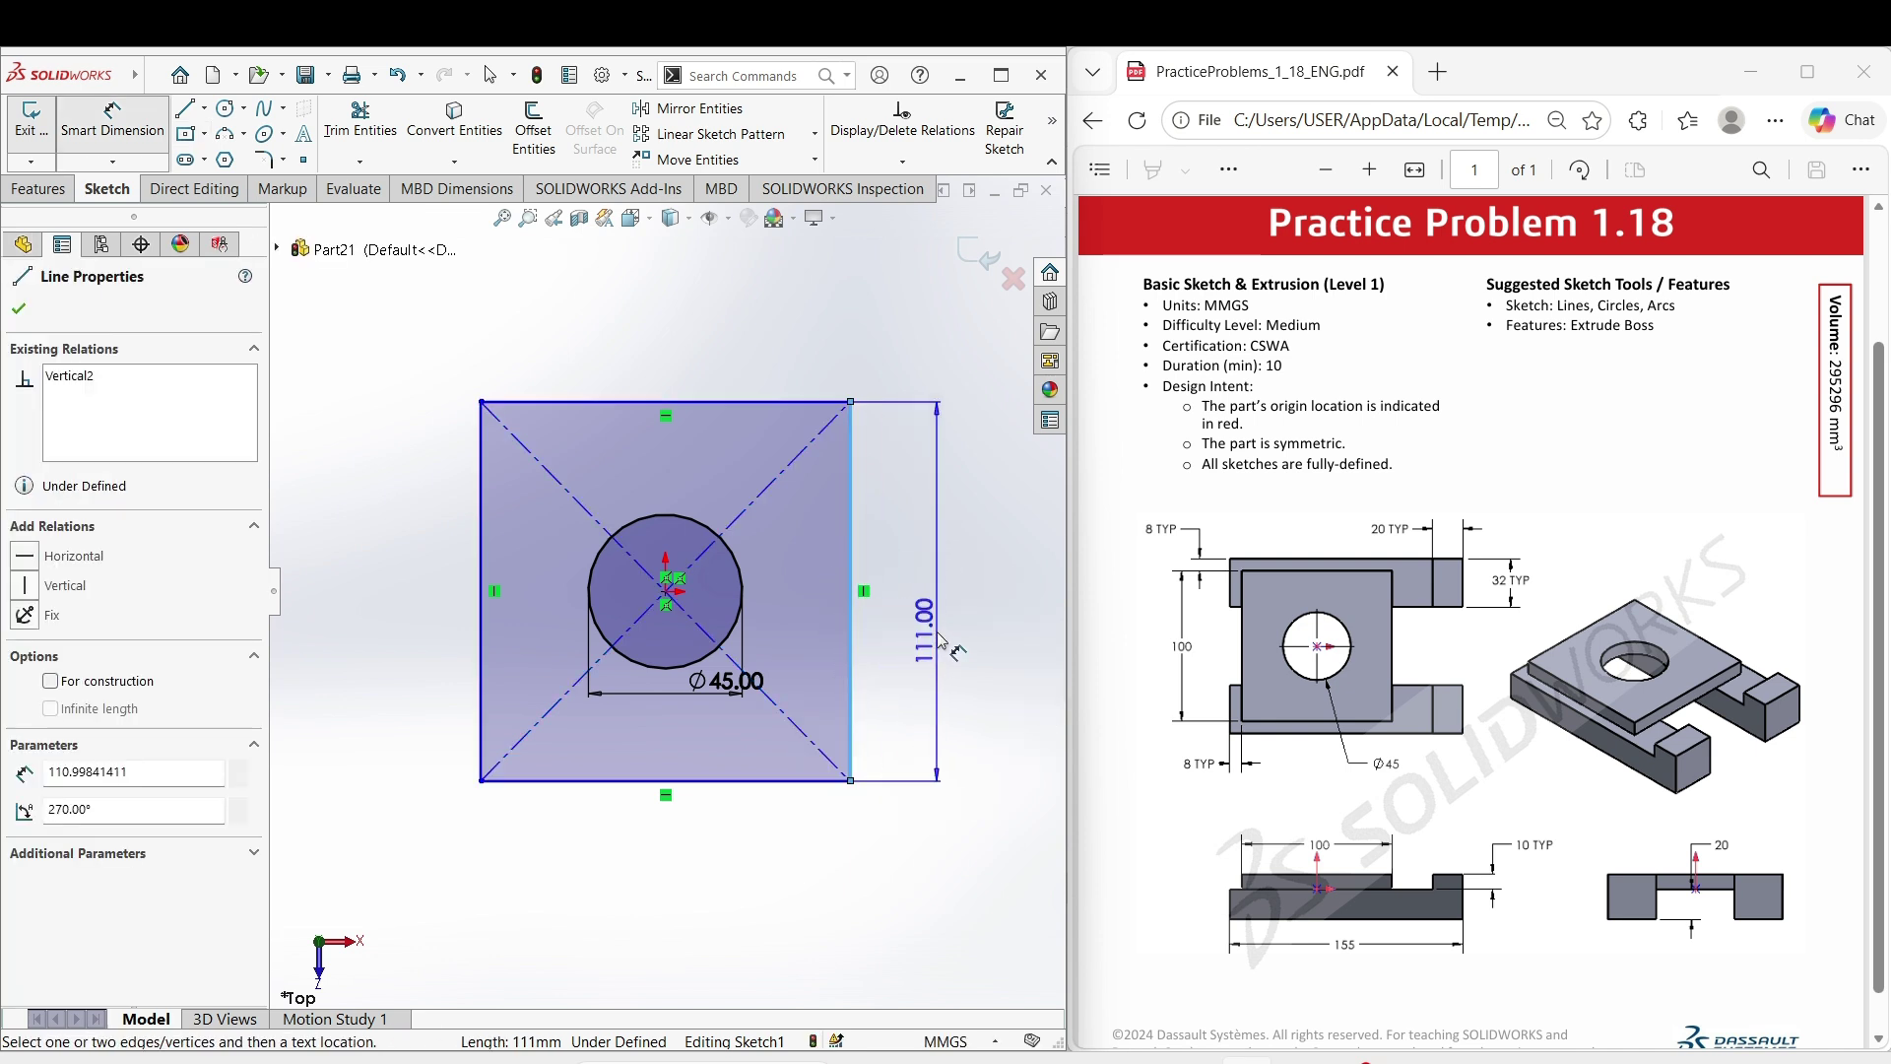
click(930, 620)
text(100)
key(Return)
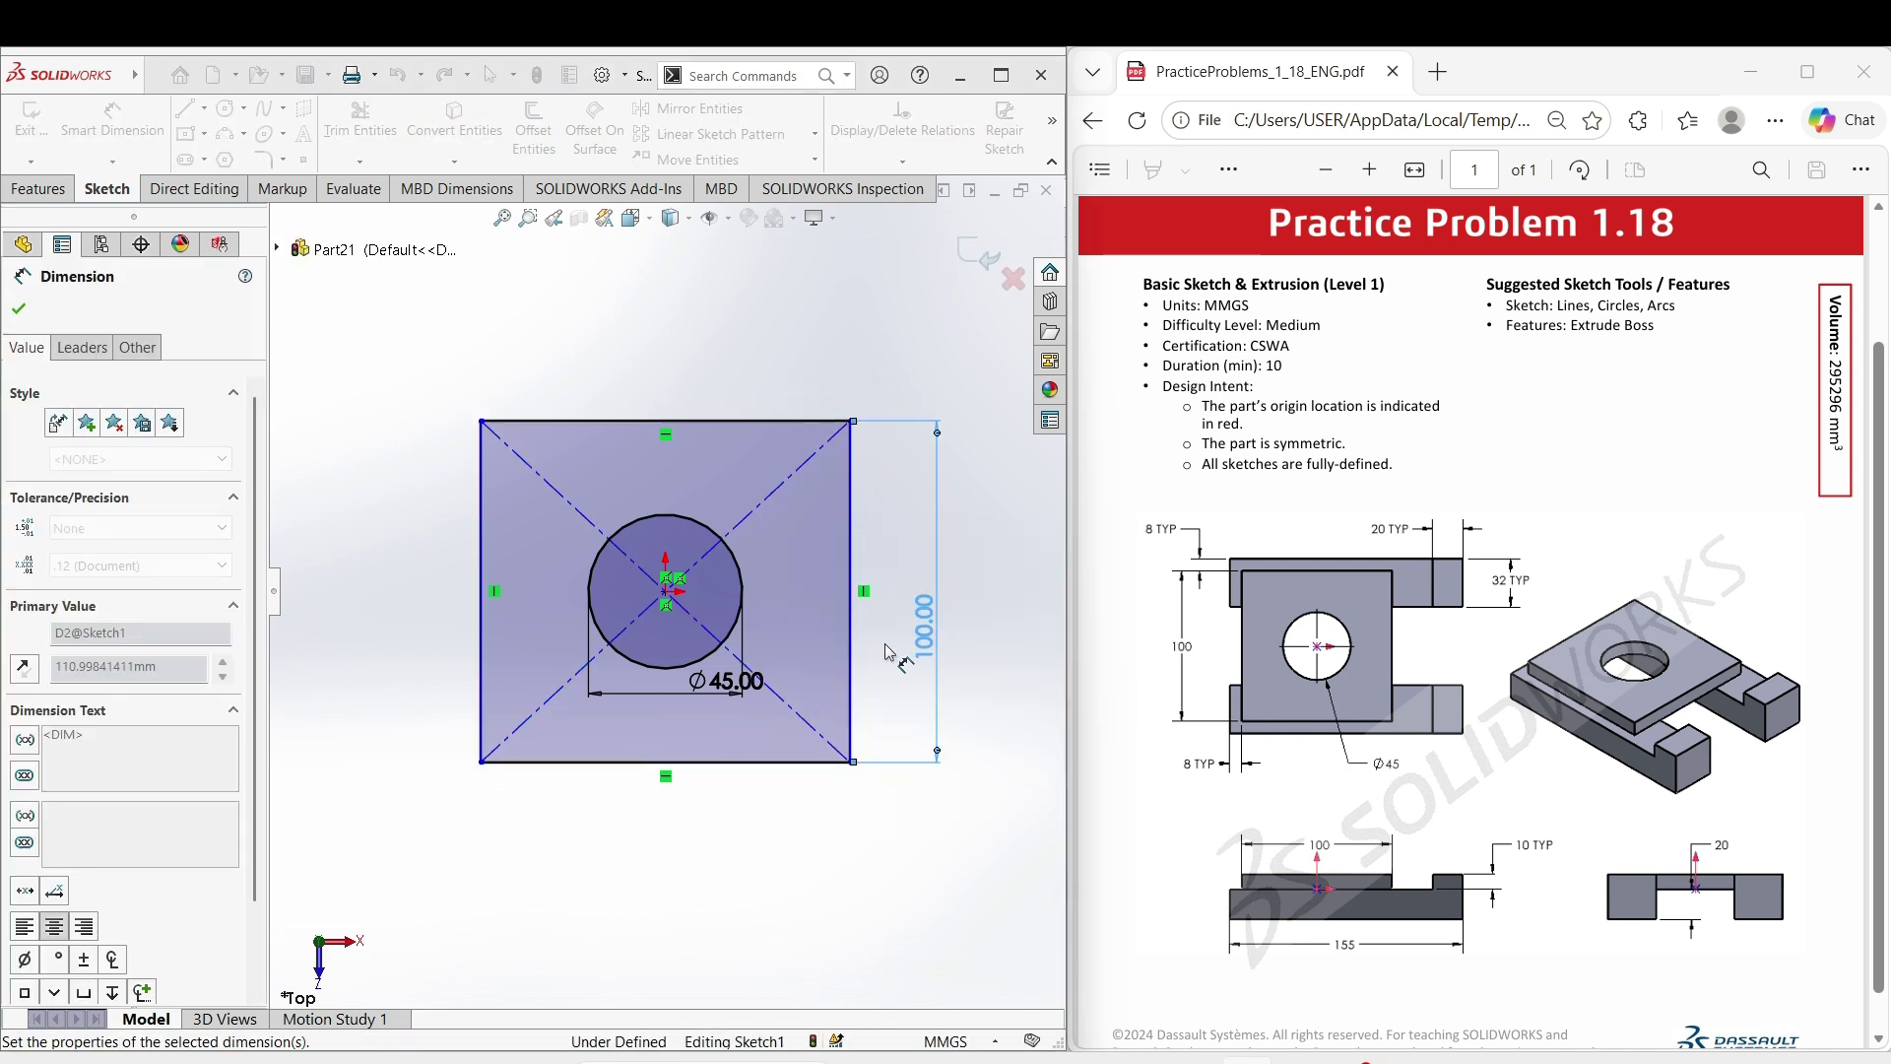
- Dimension the rectangle's horizontal side to 100 mm and finish dimensioning
click(711, 763)
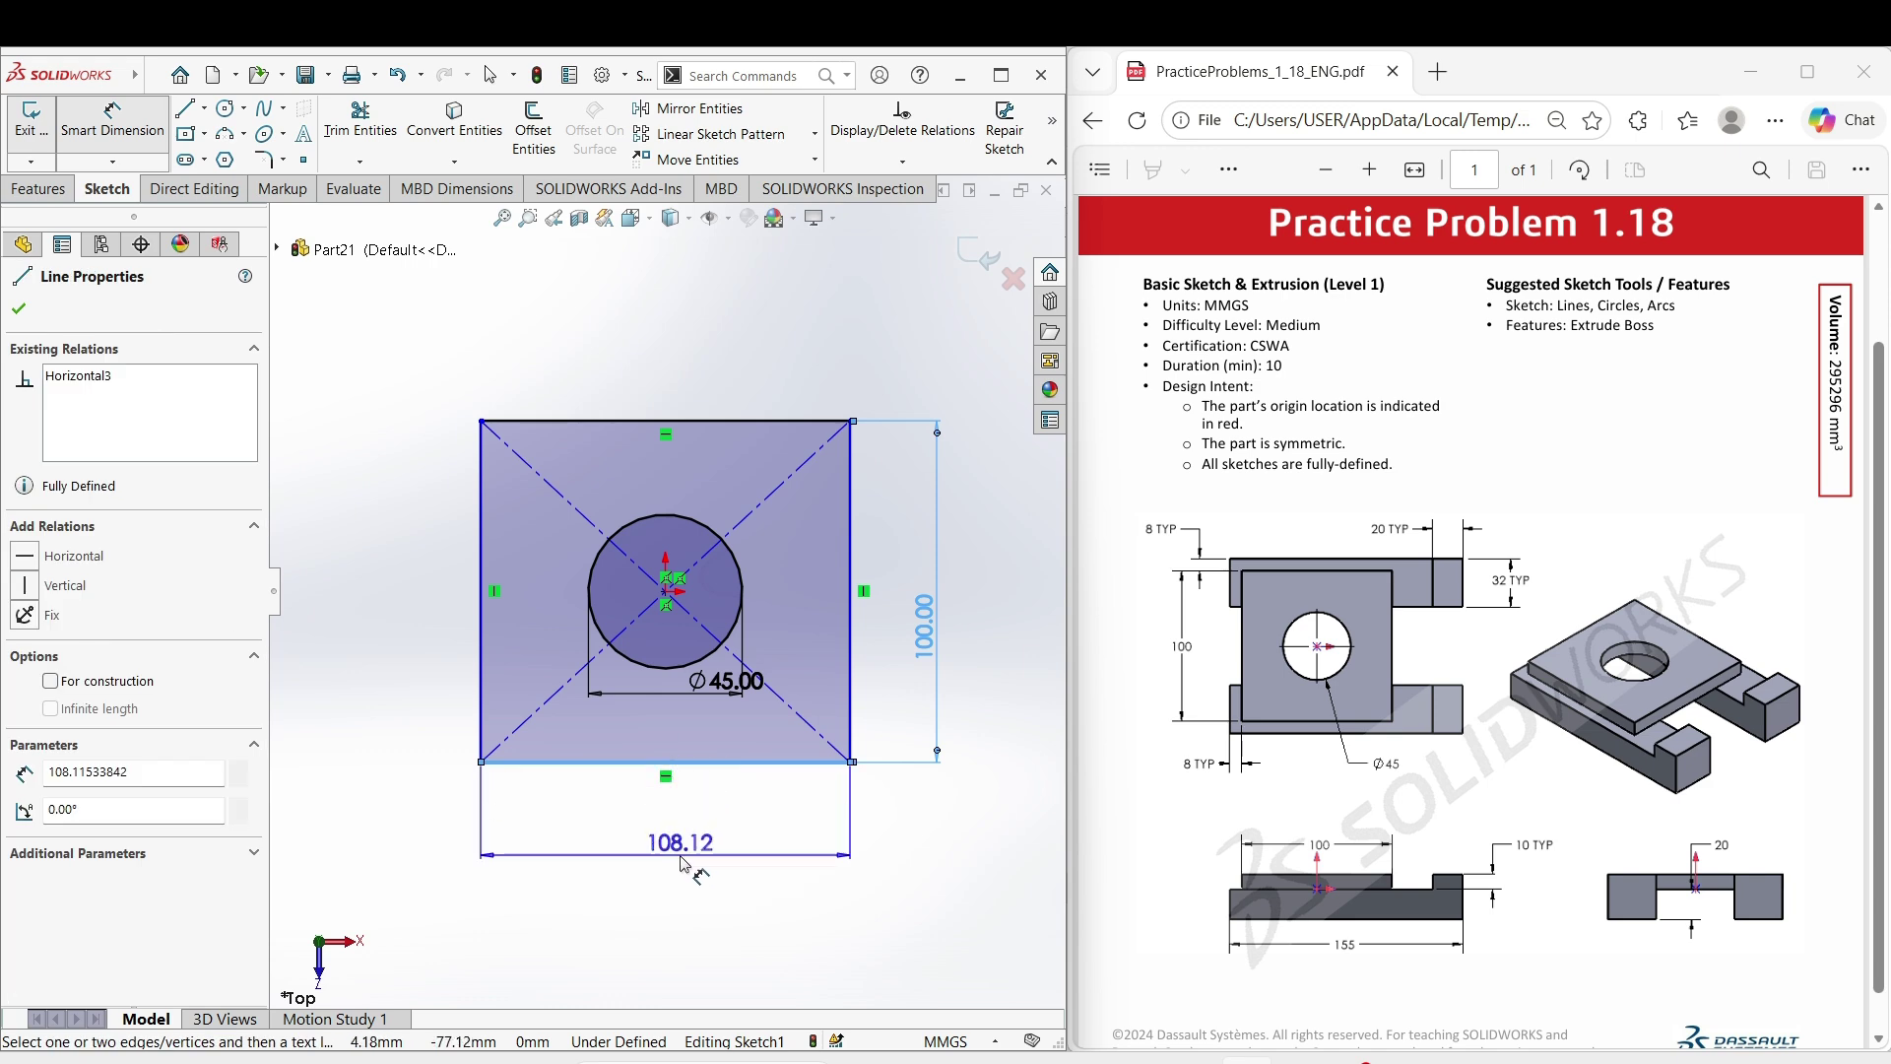
click(684, 855)
text(100)
key(Return)
key(Escape)
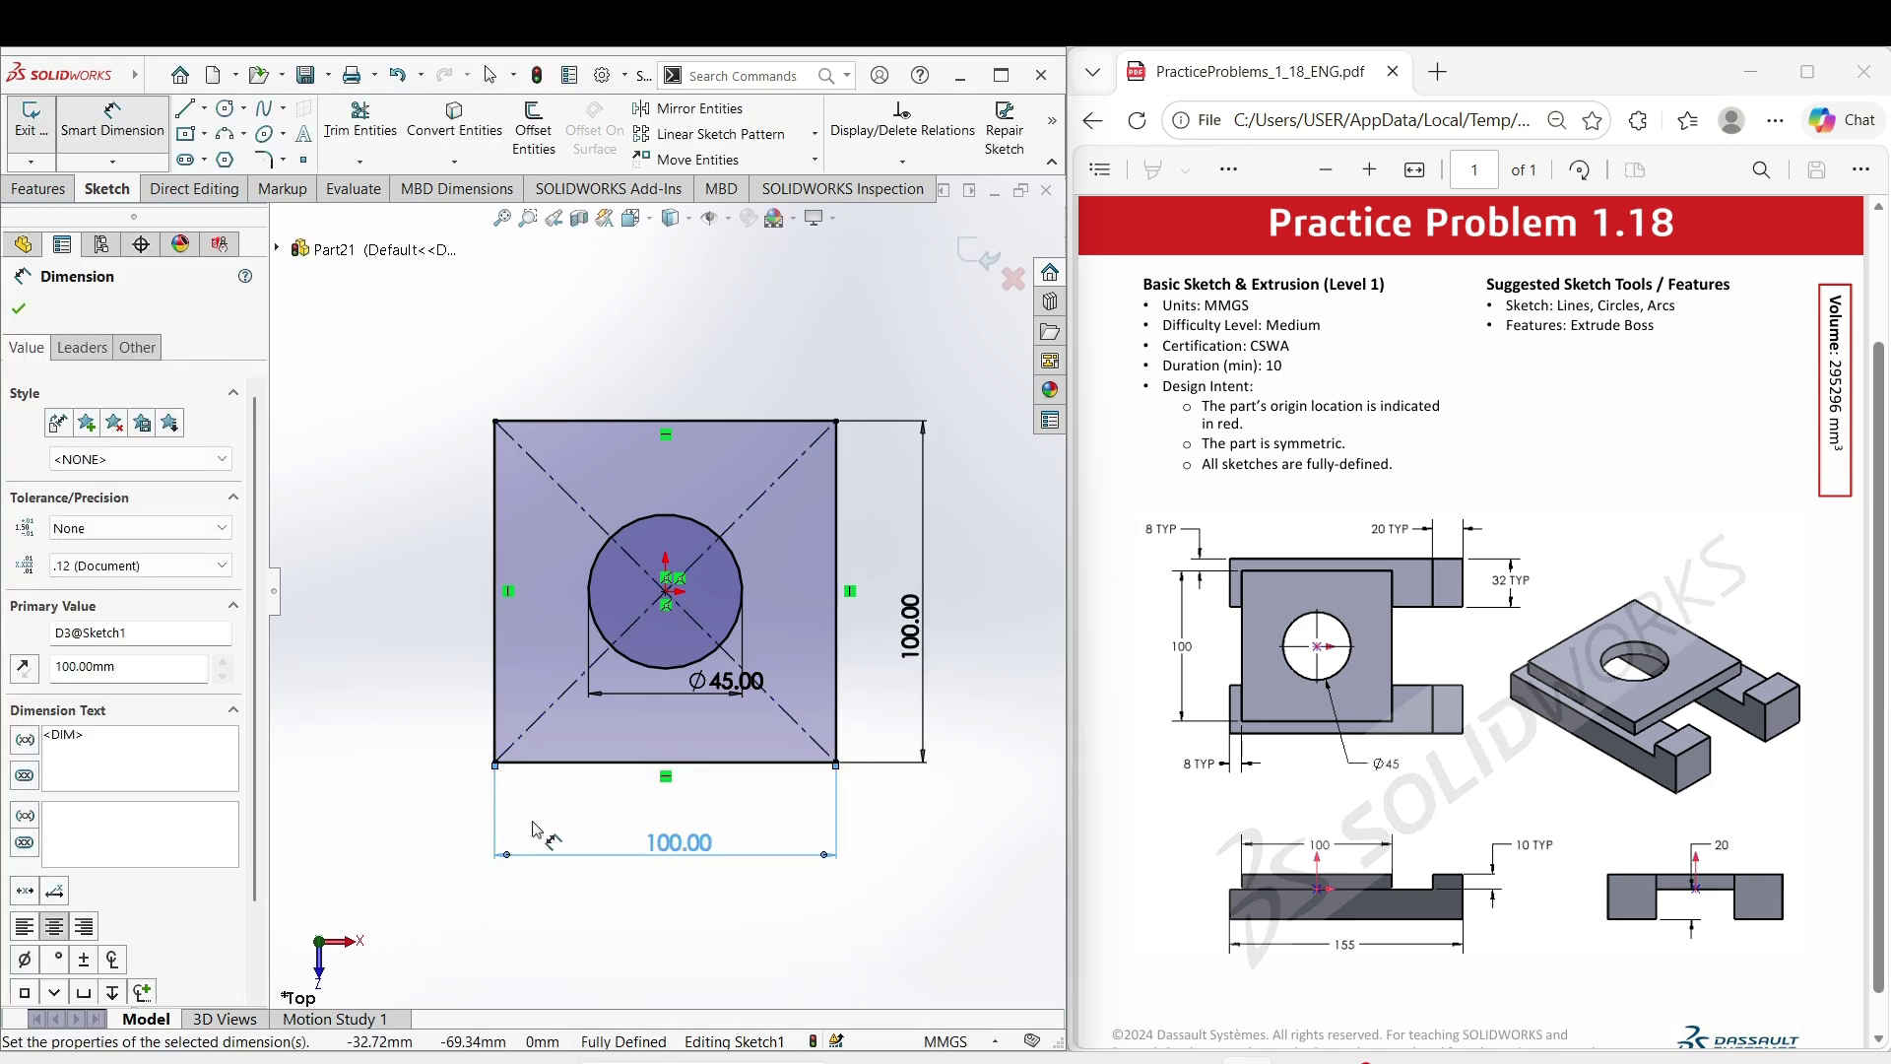
right_click(422, 676)
click(484, 737)
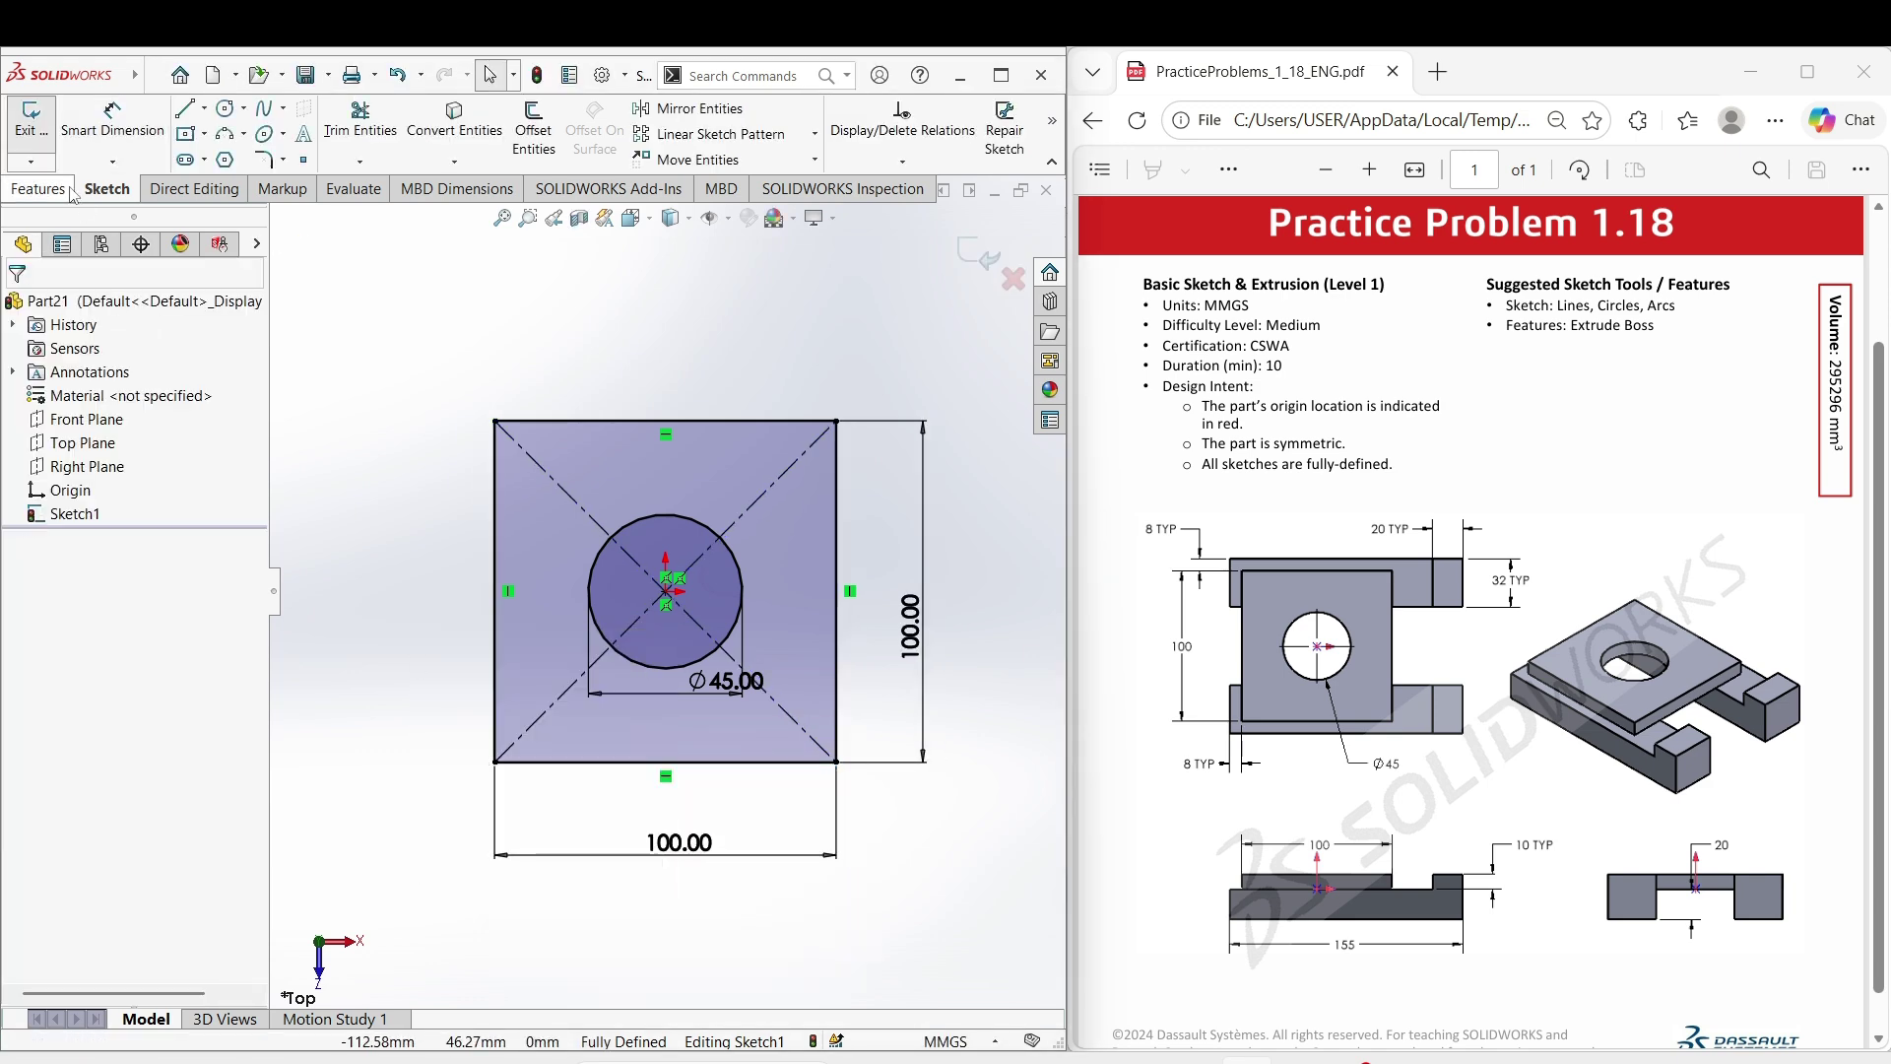
- Extrude the square profile with its circular hole as a blind boss 10 mm deep
click(40, 188)
click(41, 128)
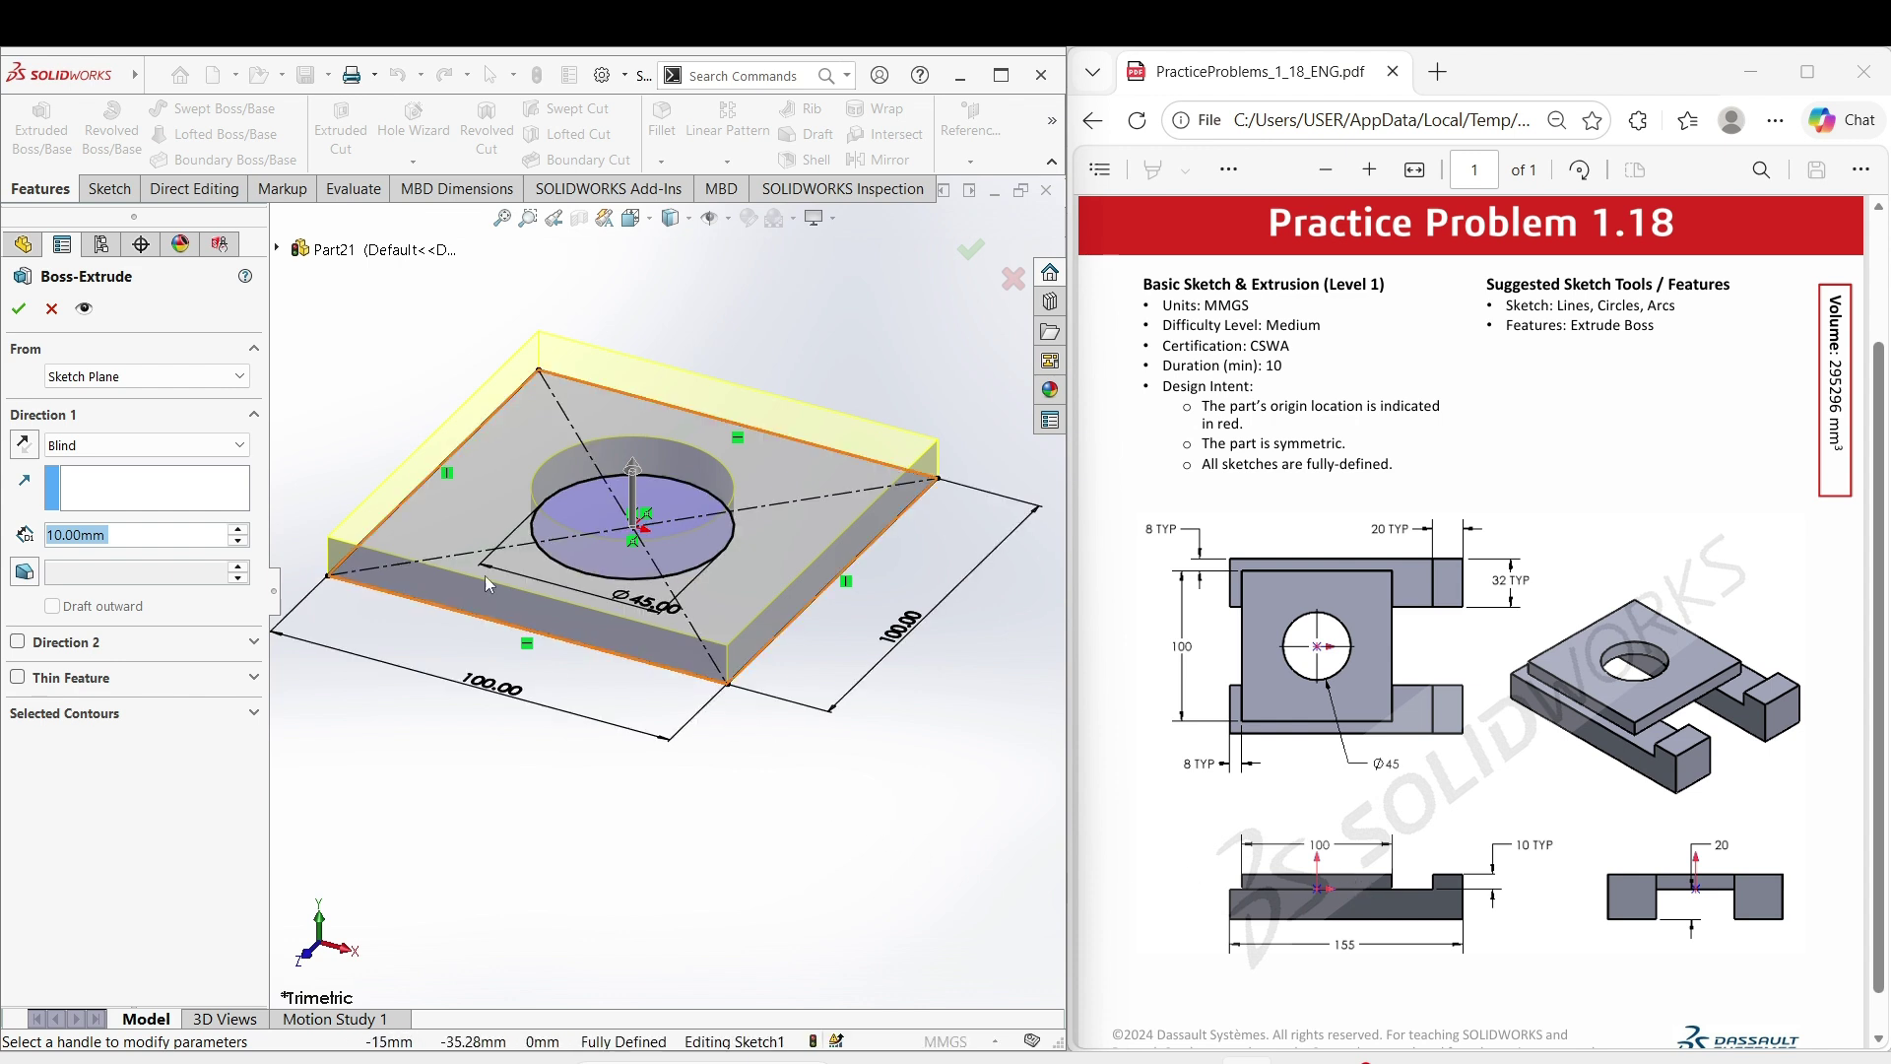
text(10)
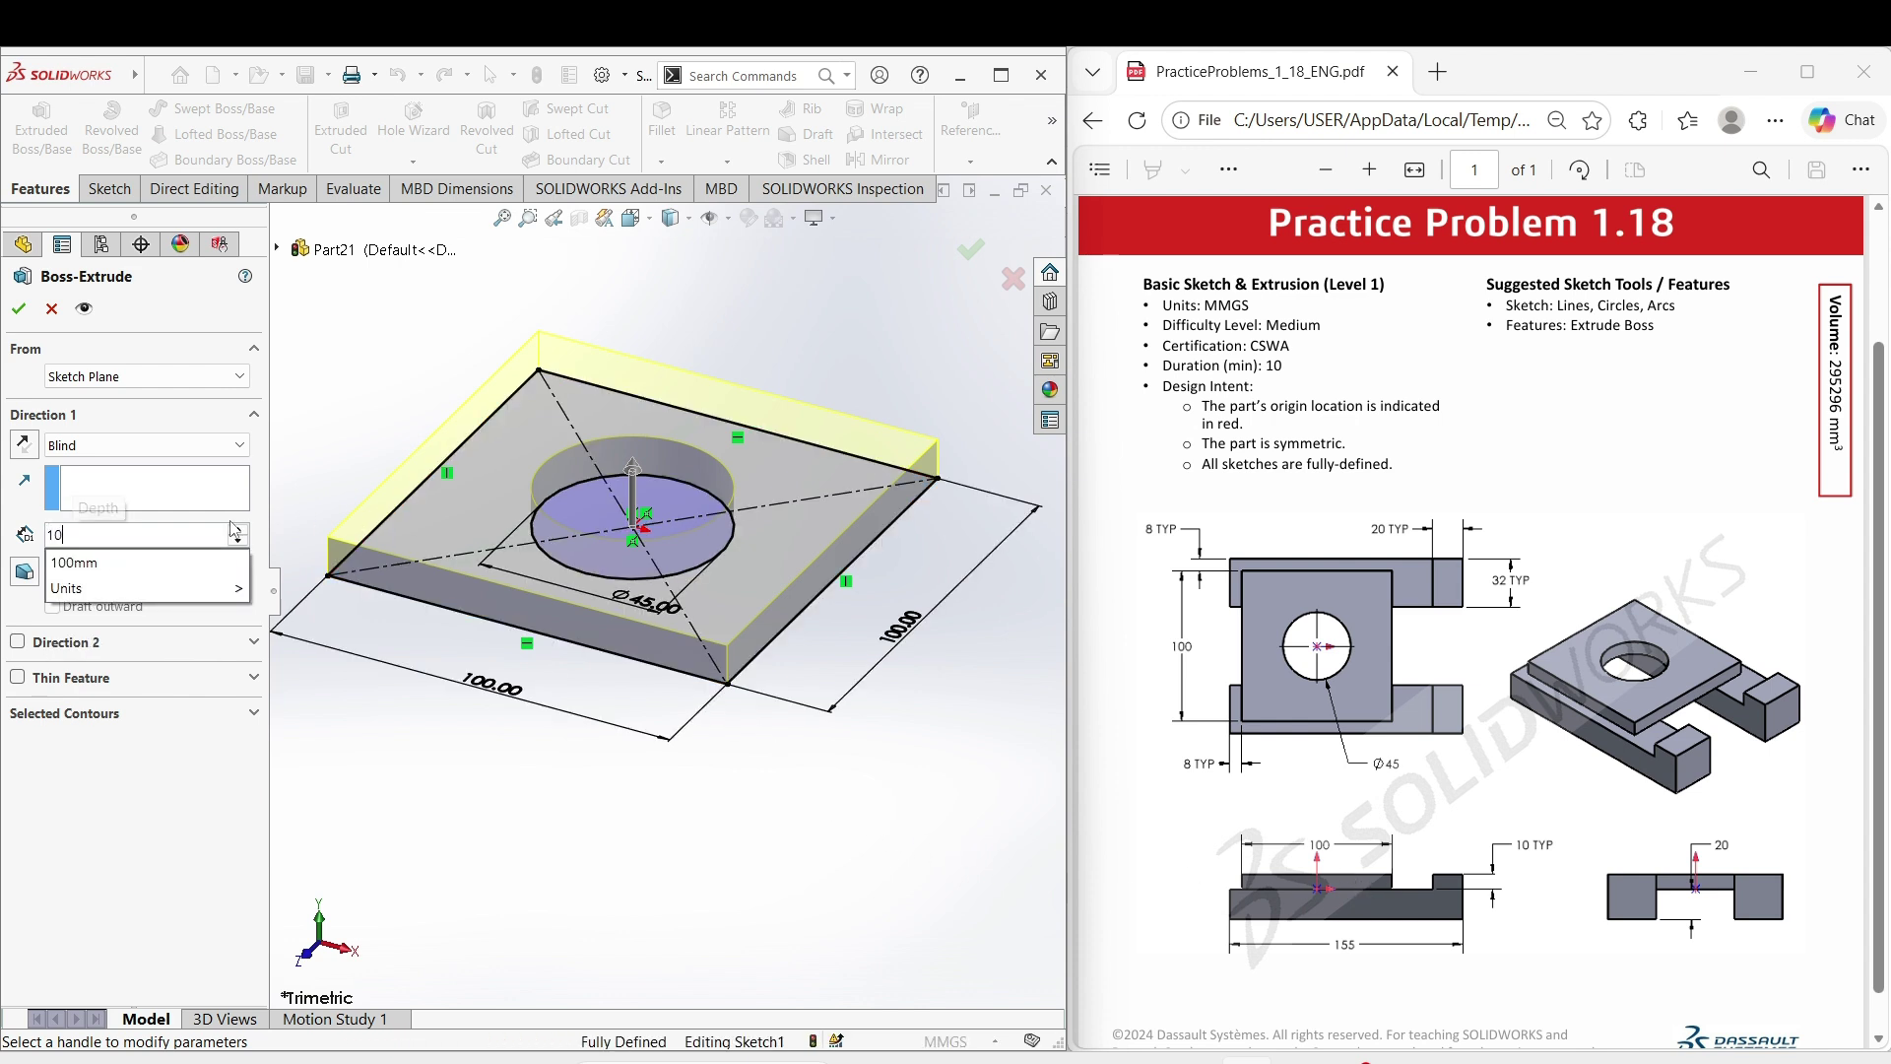
key(Return)
click(19, 309)
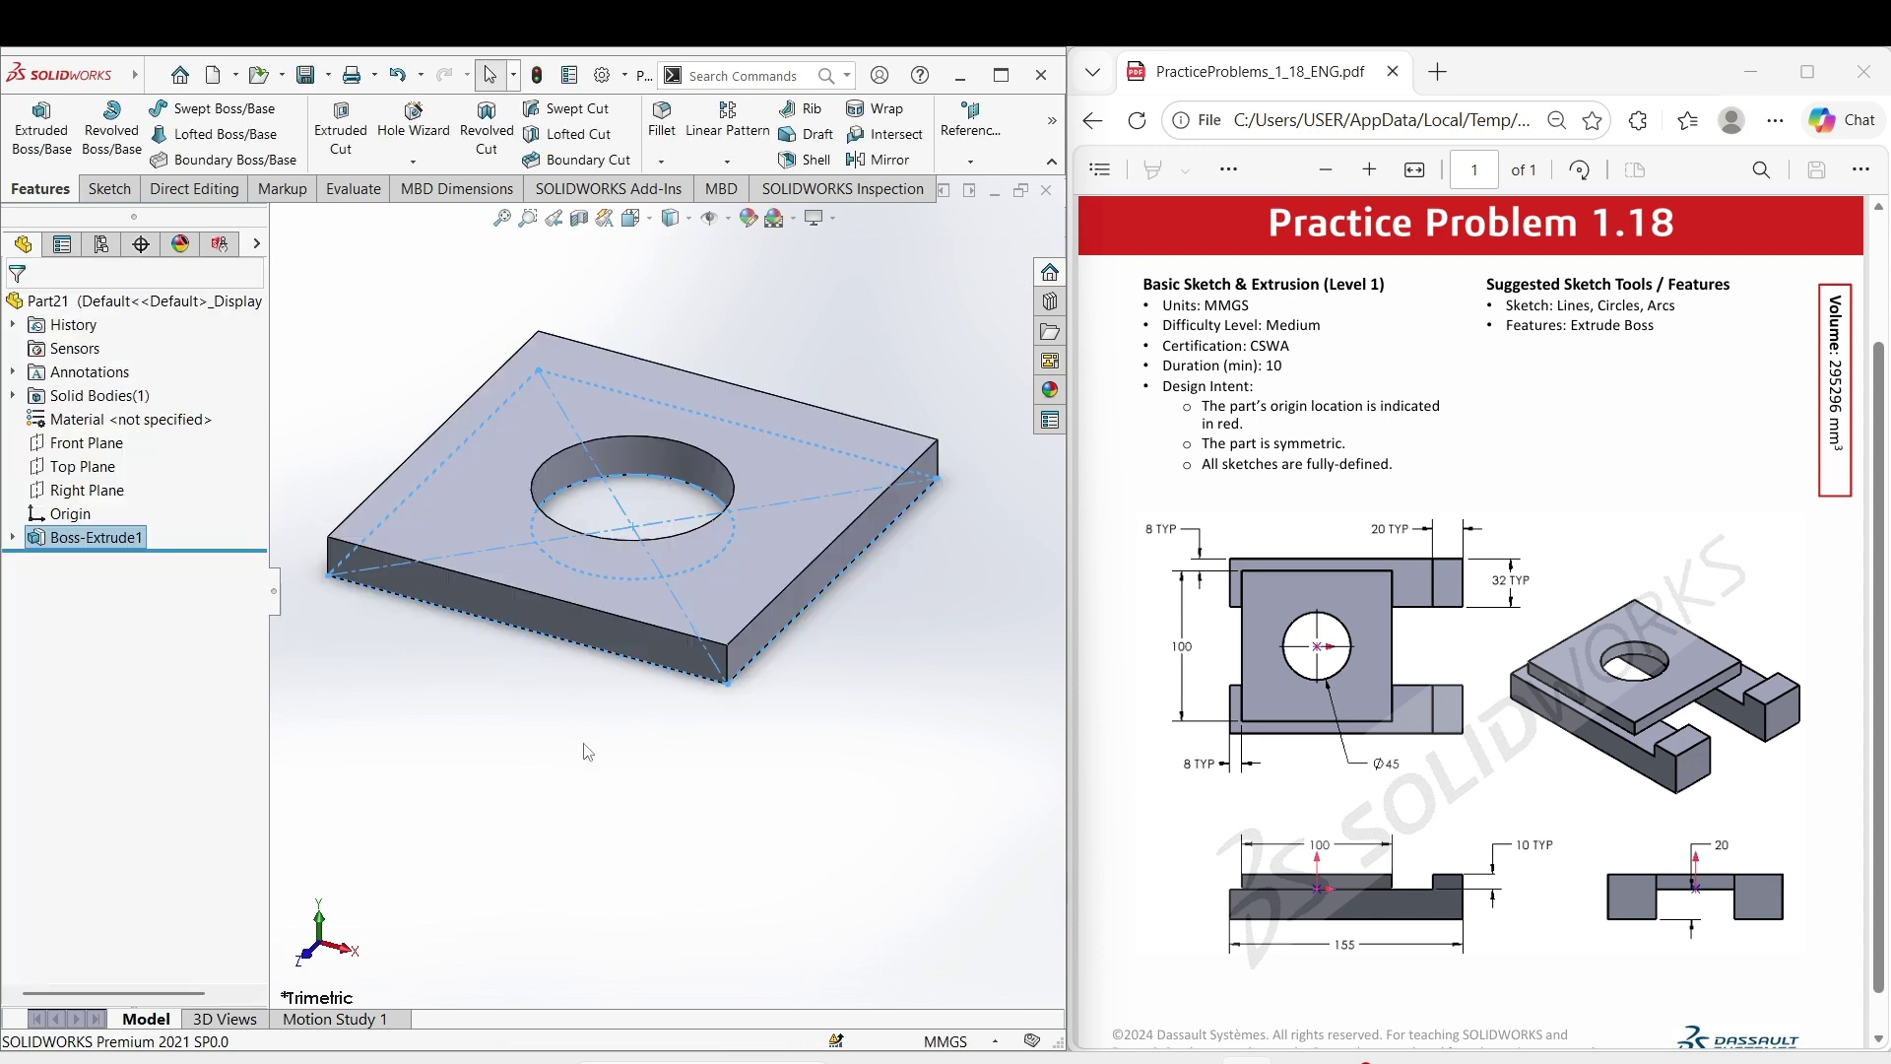
- Start a new sketch on the underside face of the plate
scroll(678, 594, up, 3)
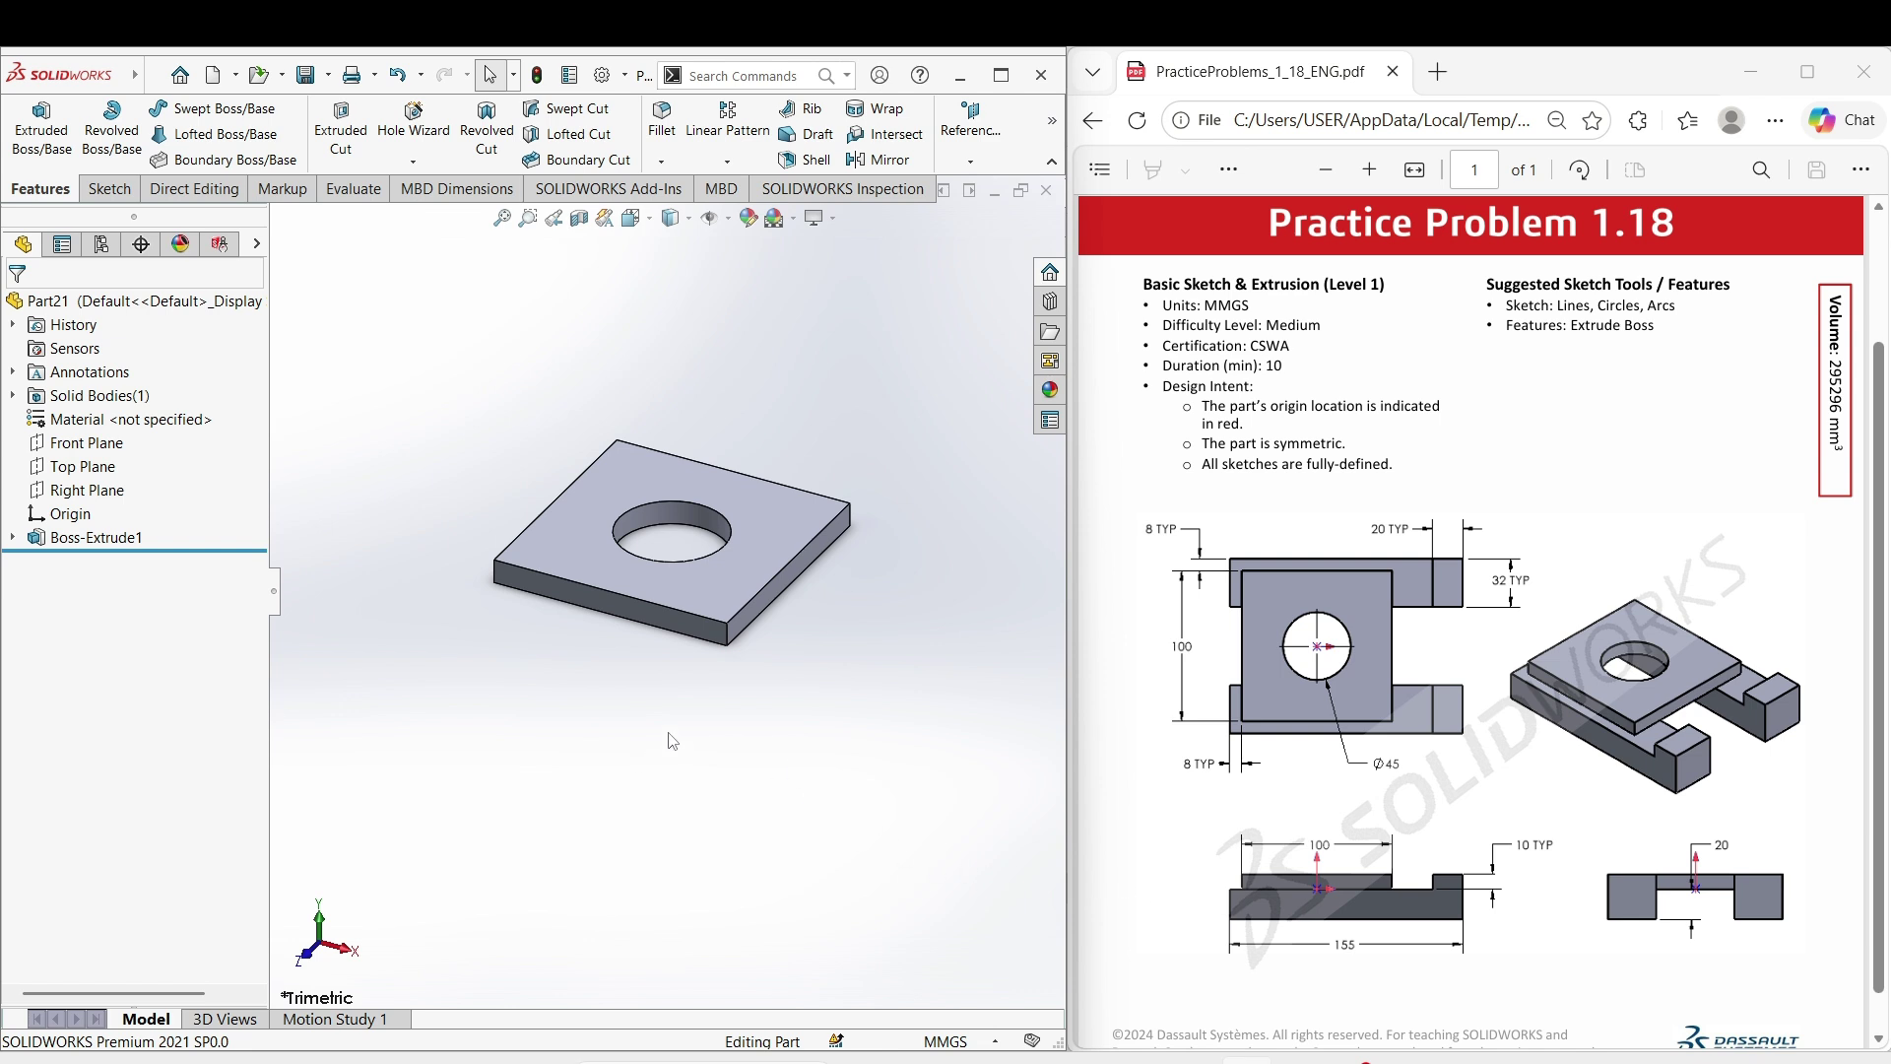
middle_drag(670, 741, 656, 545)
click(652, 514)
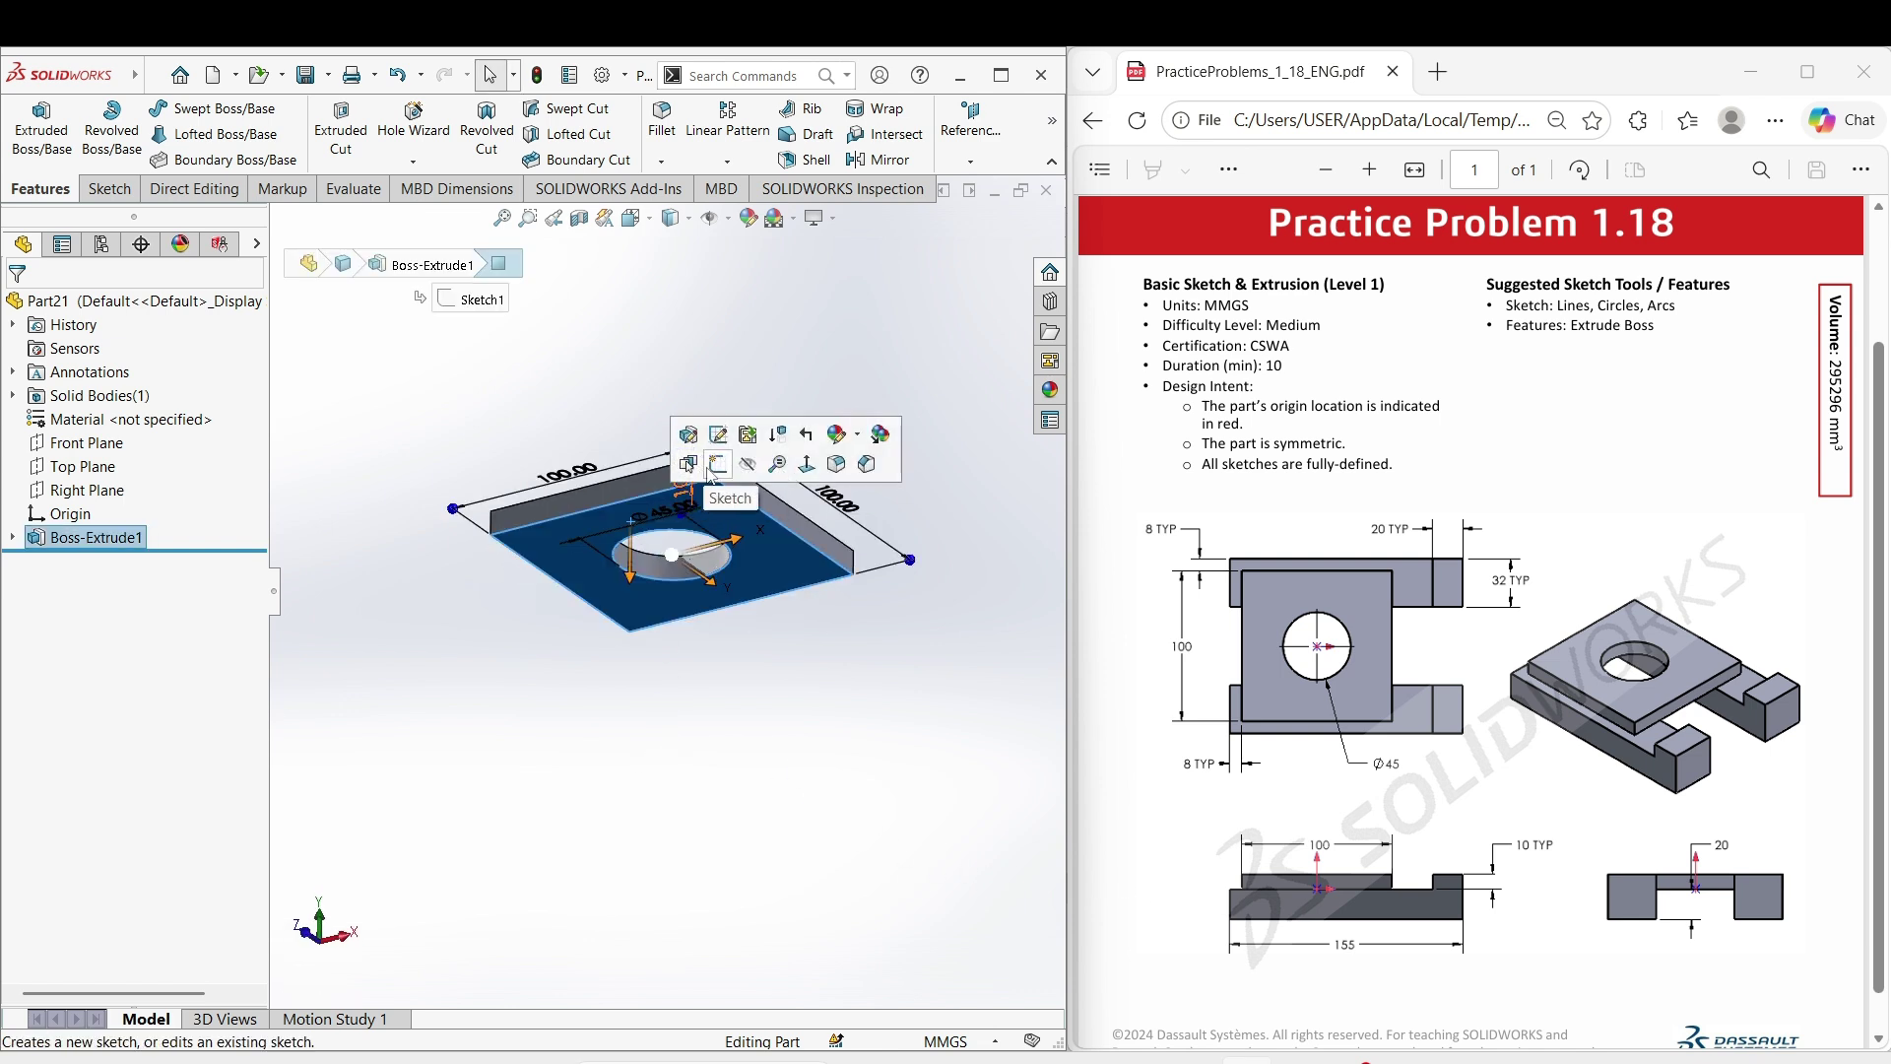
click(707, 470)
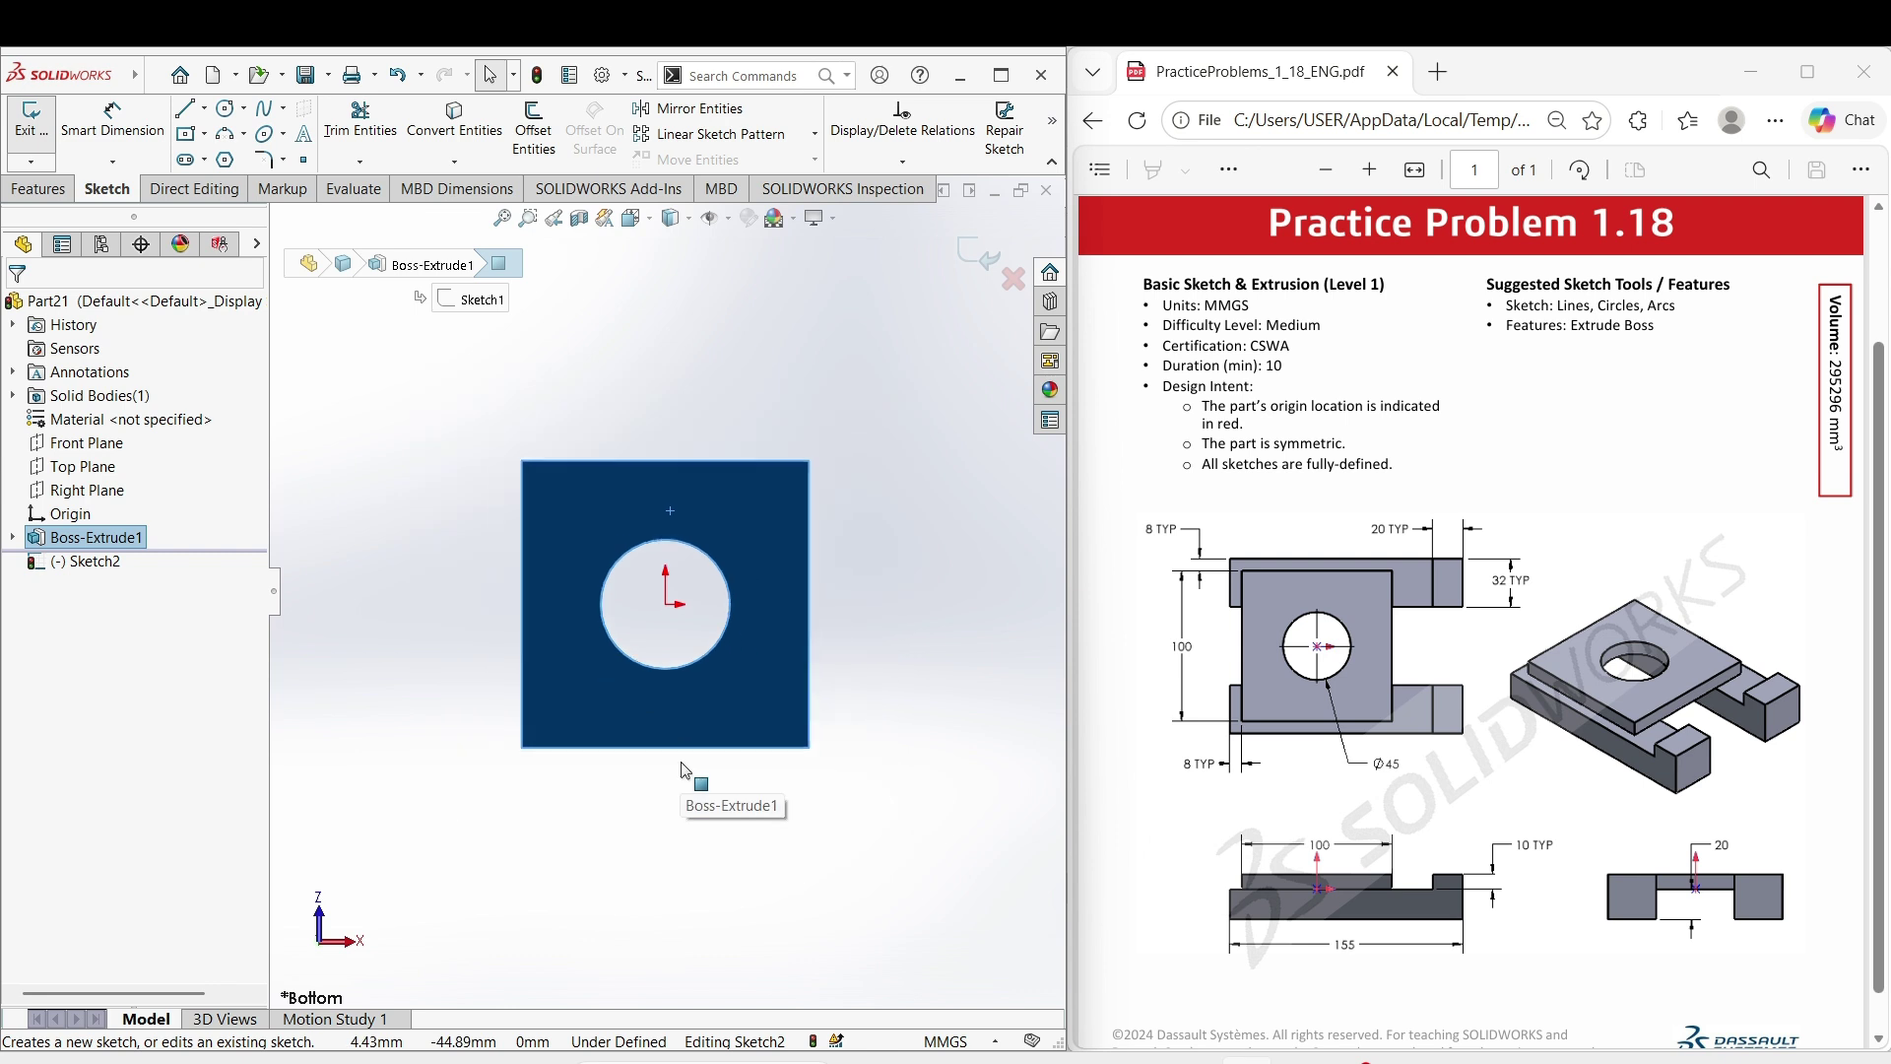
scroll(604, 674, down, 2)
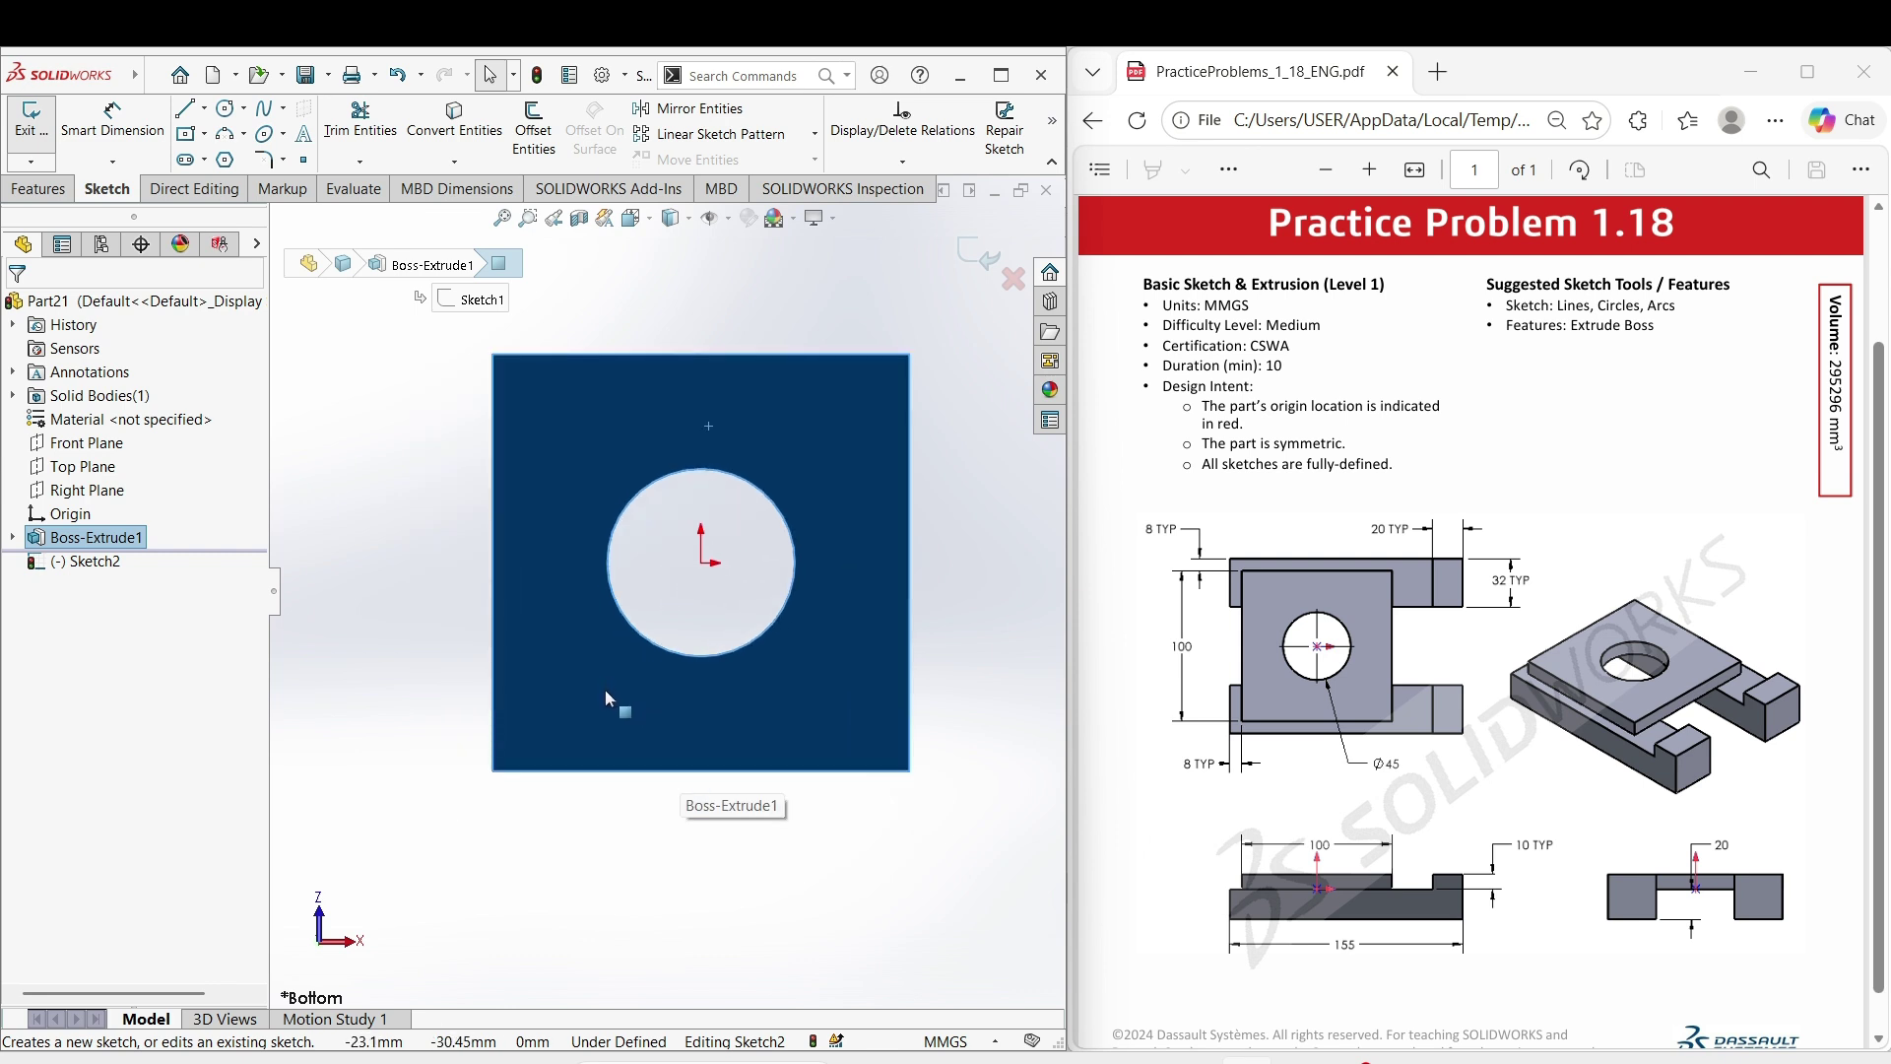
scroll(604, 689, up, 1)
click(441, 506)
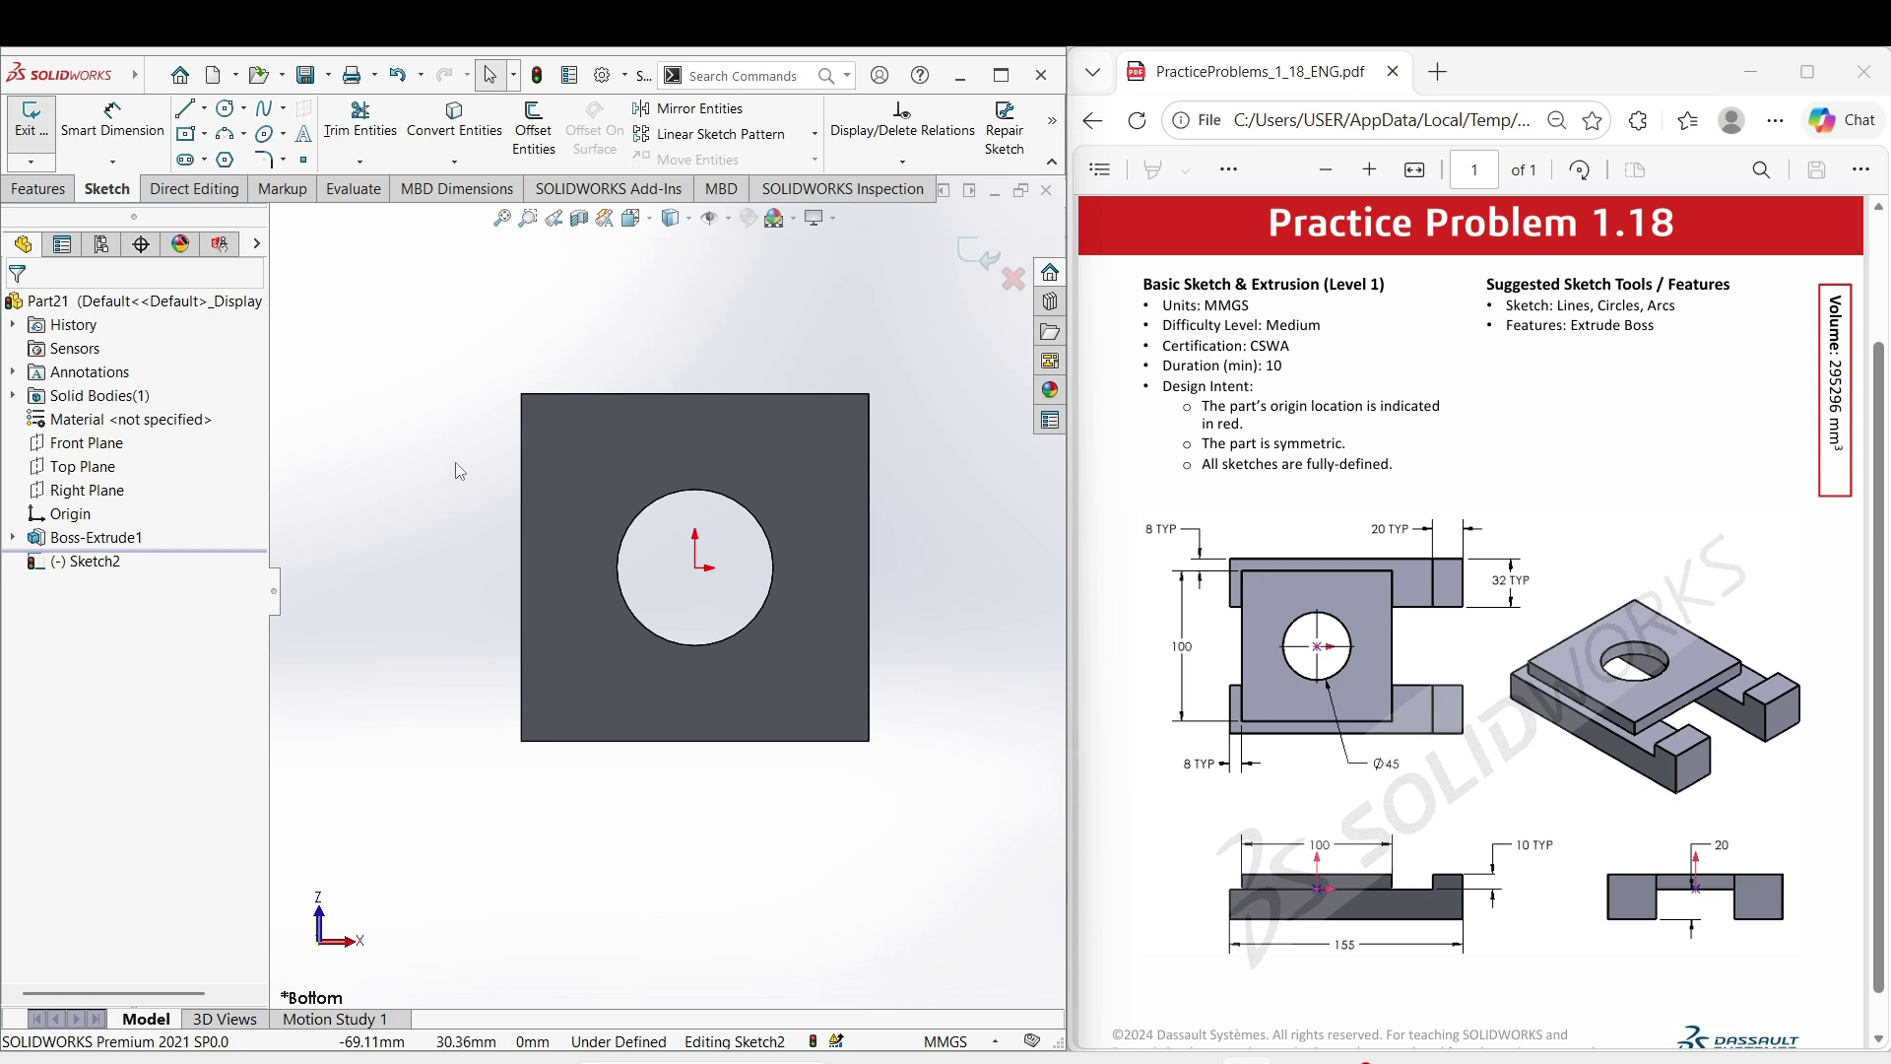
- Draw a corner rectangle about 142 by 27 mm over the plate's upper edge, extending beyond both of its sides
mouse_move(455, 463)
right_down()
mouse_move(451, 487)
mouse_move(512, 361)
right_up()
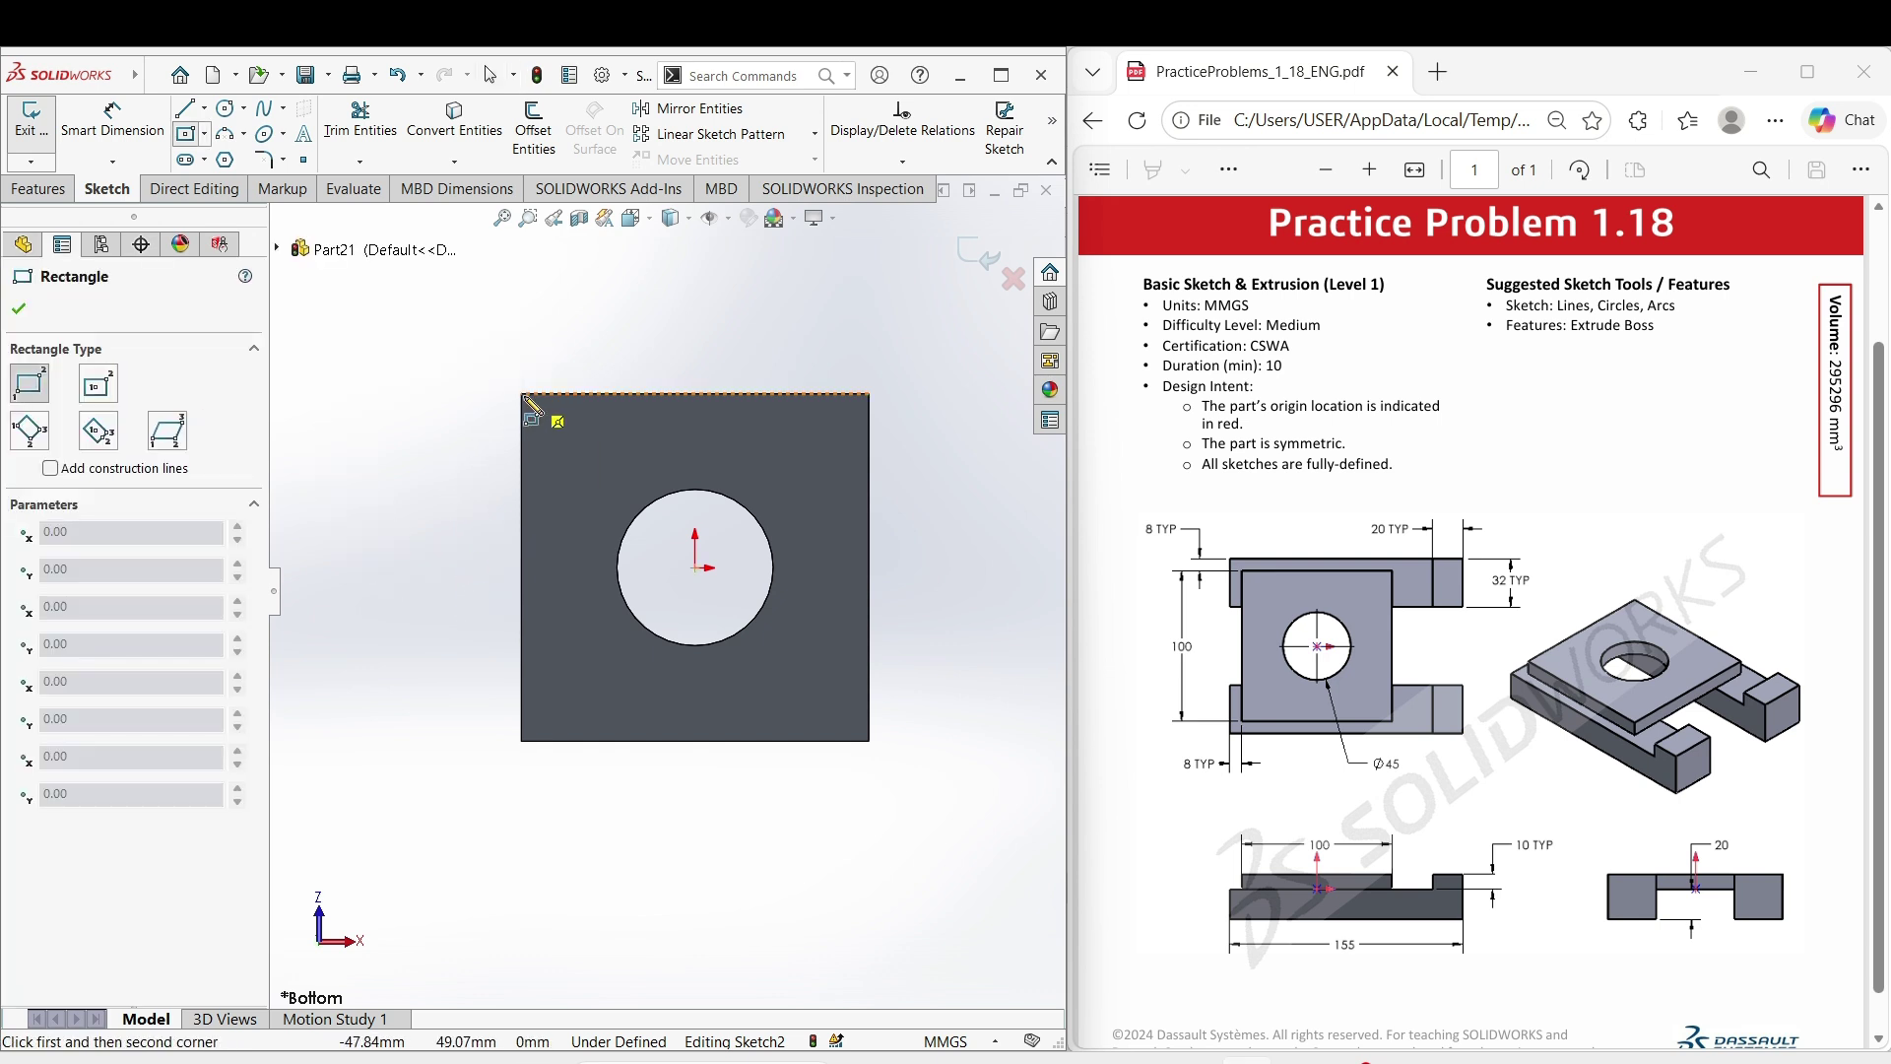
click(450, 372)
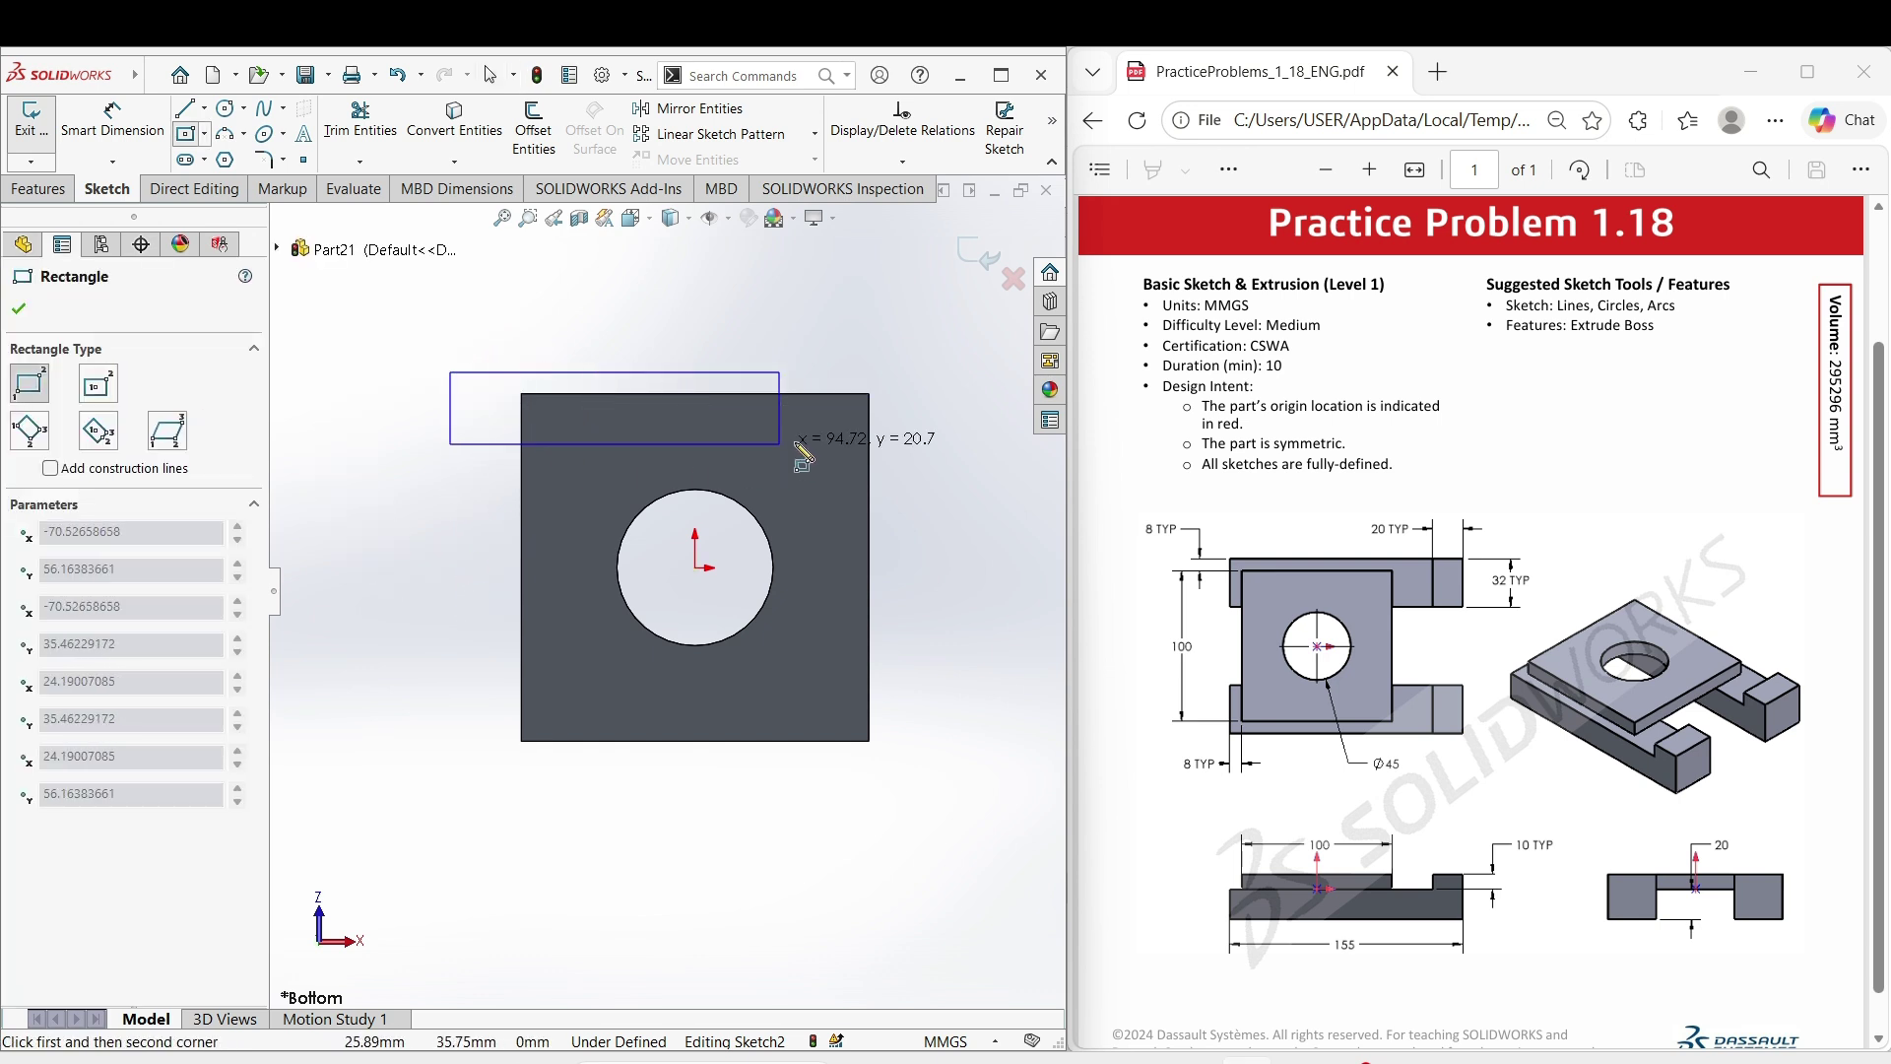
click(944, 463)
right_click(943, 613)
click(997, 612)
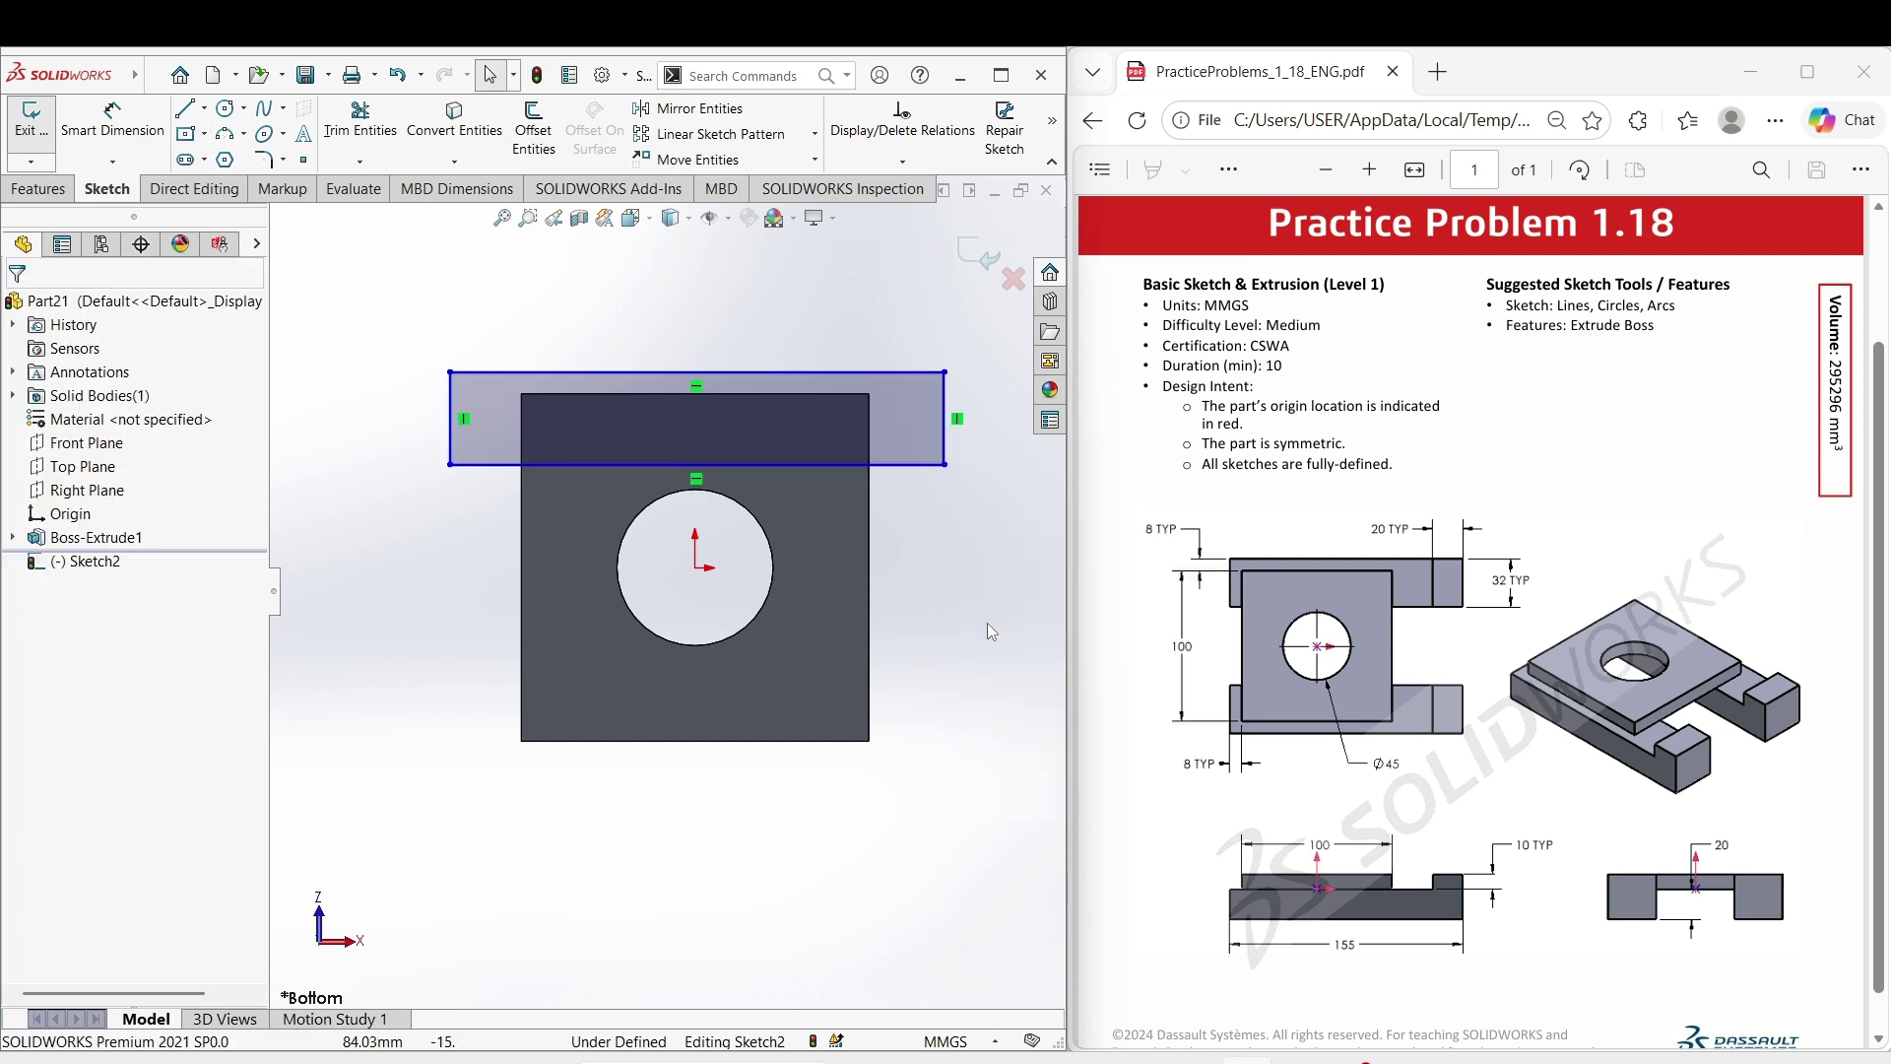
- Draw a horizontal line from the origin past the plate's right edge and convert it to construction geometry
key(l)
click(695, 568)
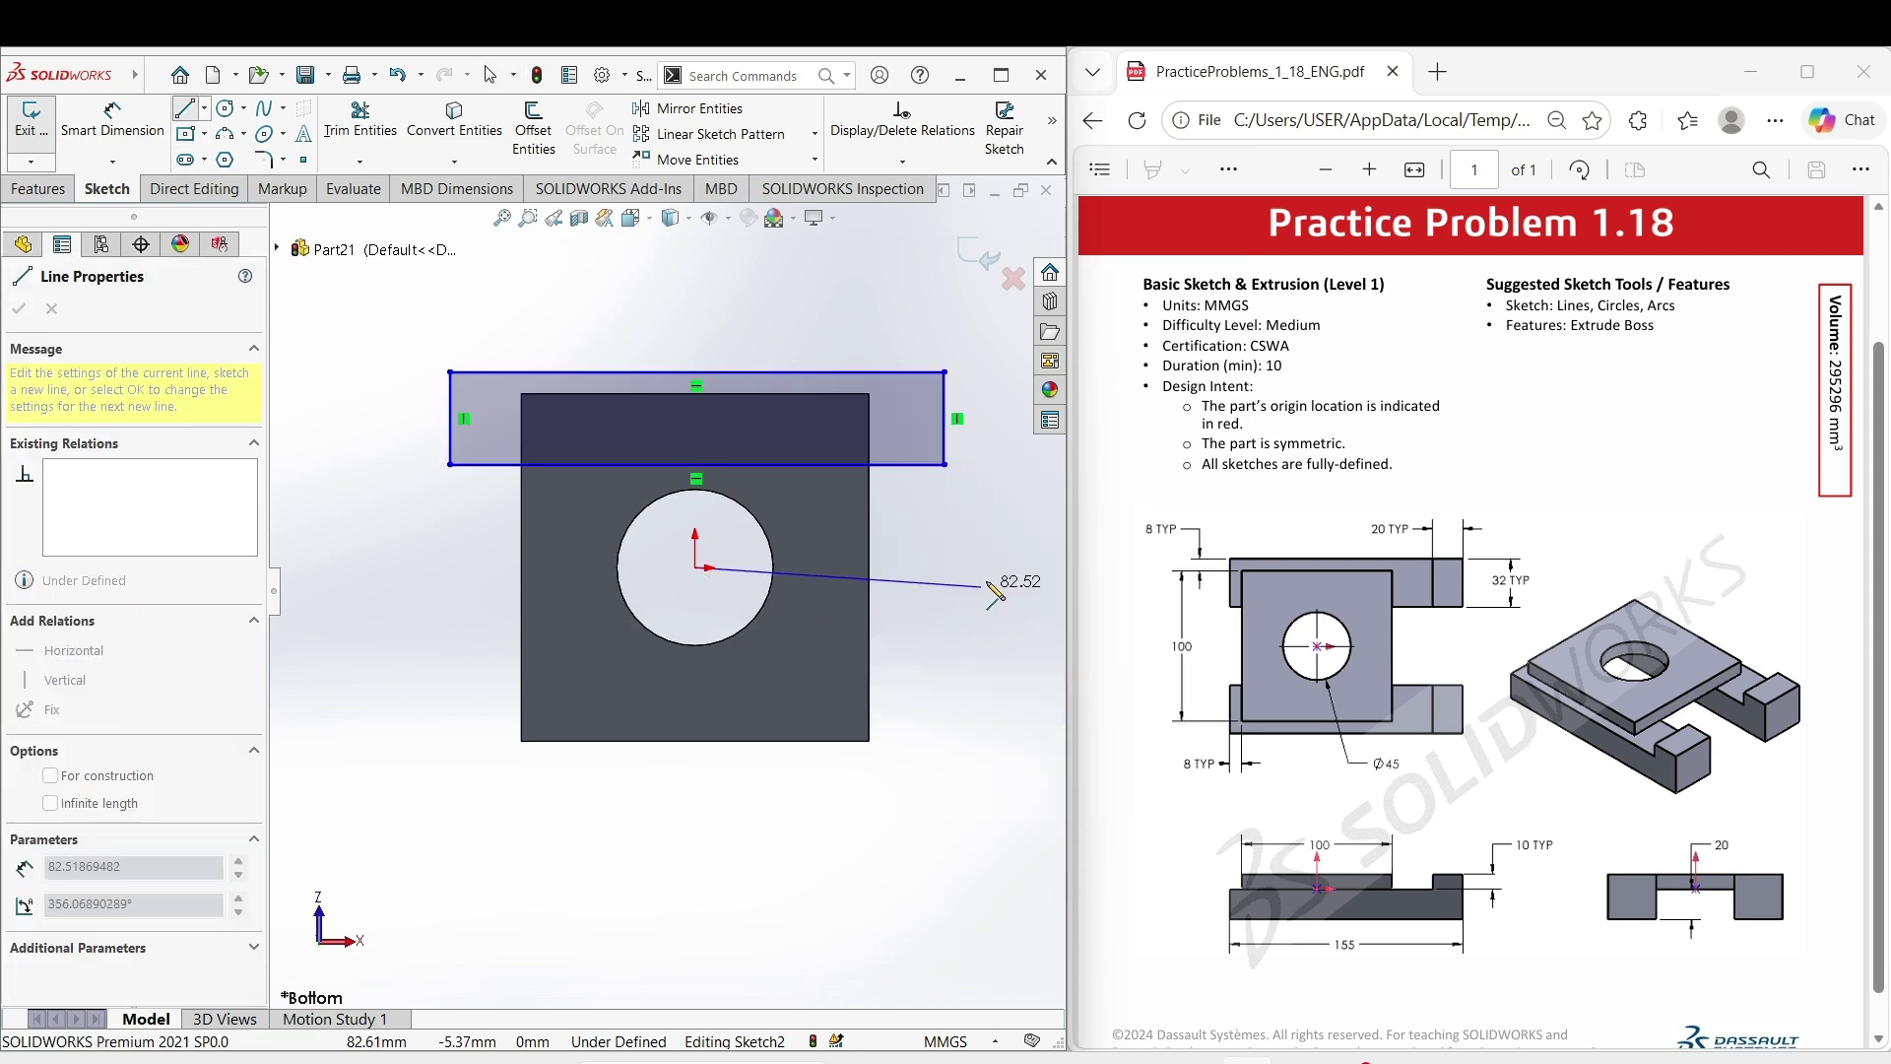
right_click(991, 569)
click(1034, 592)
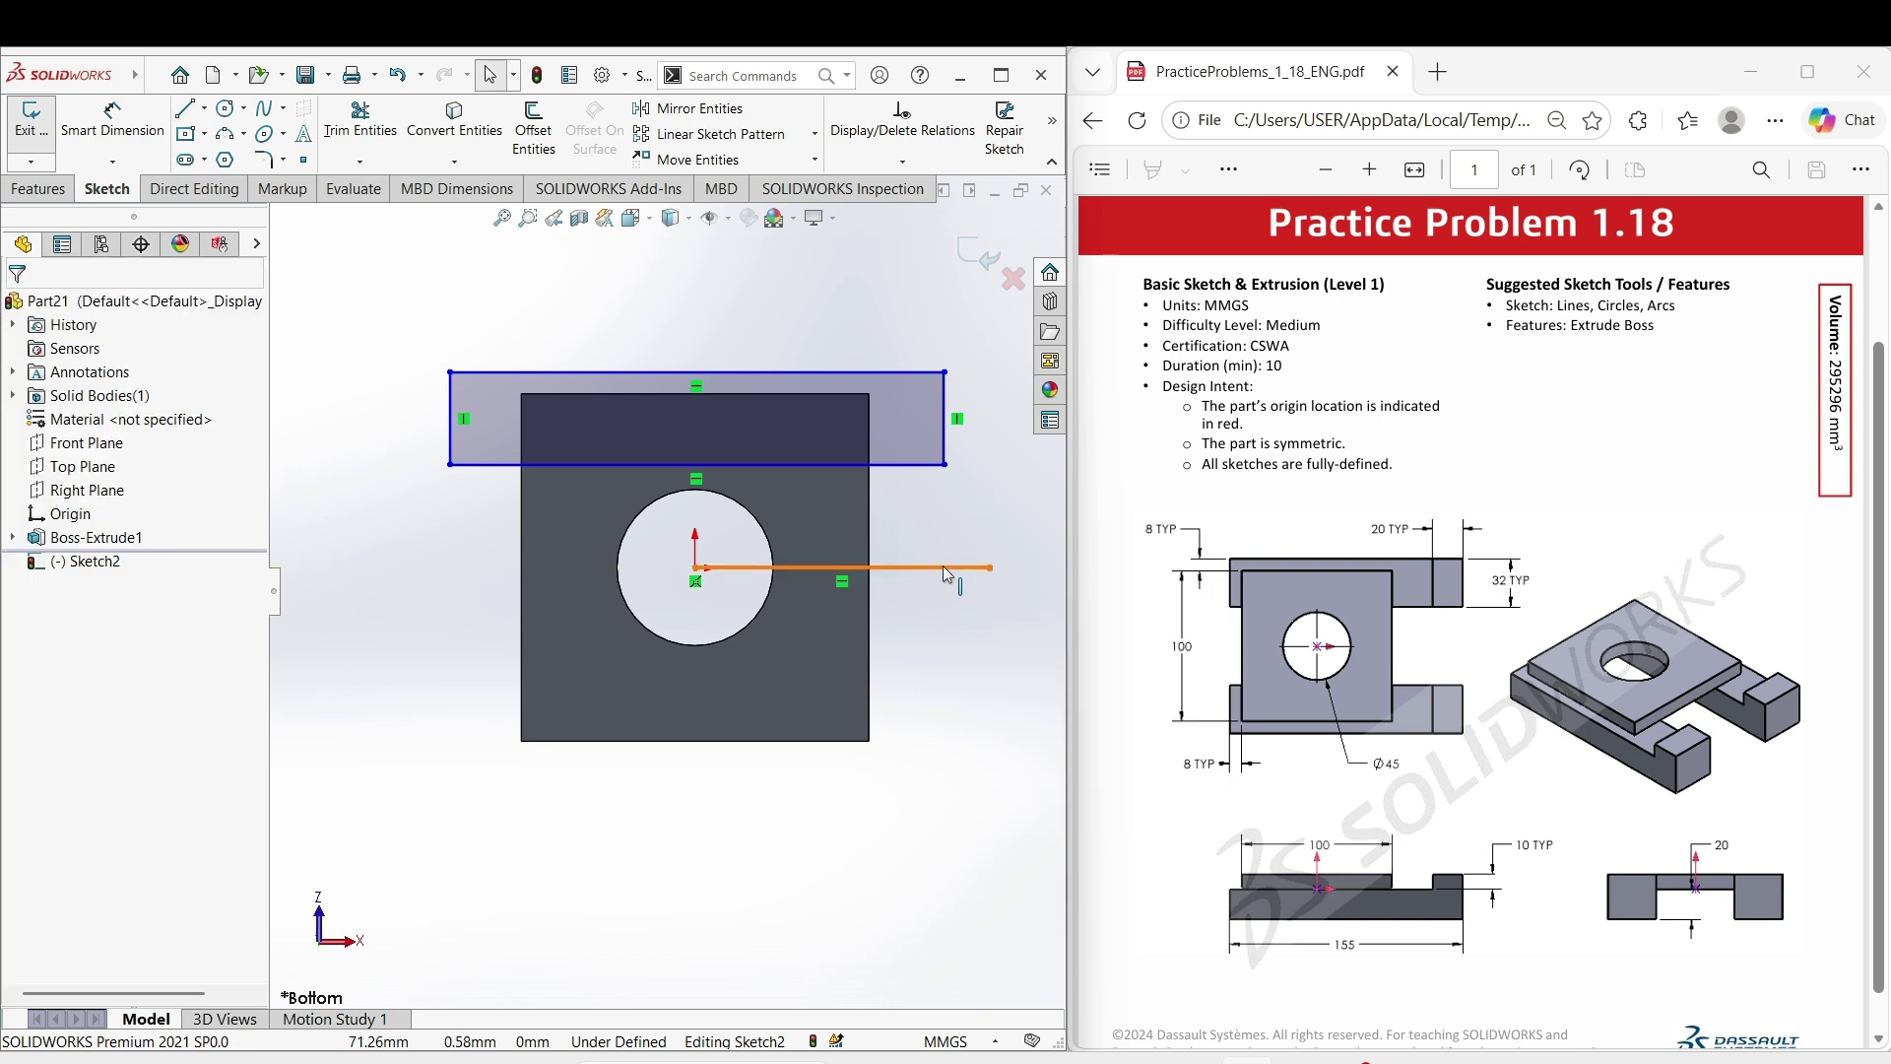
click(952, 568)
click(1023, 512)
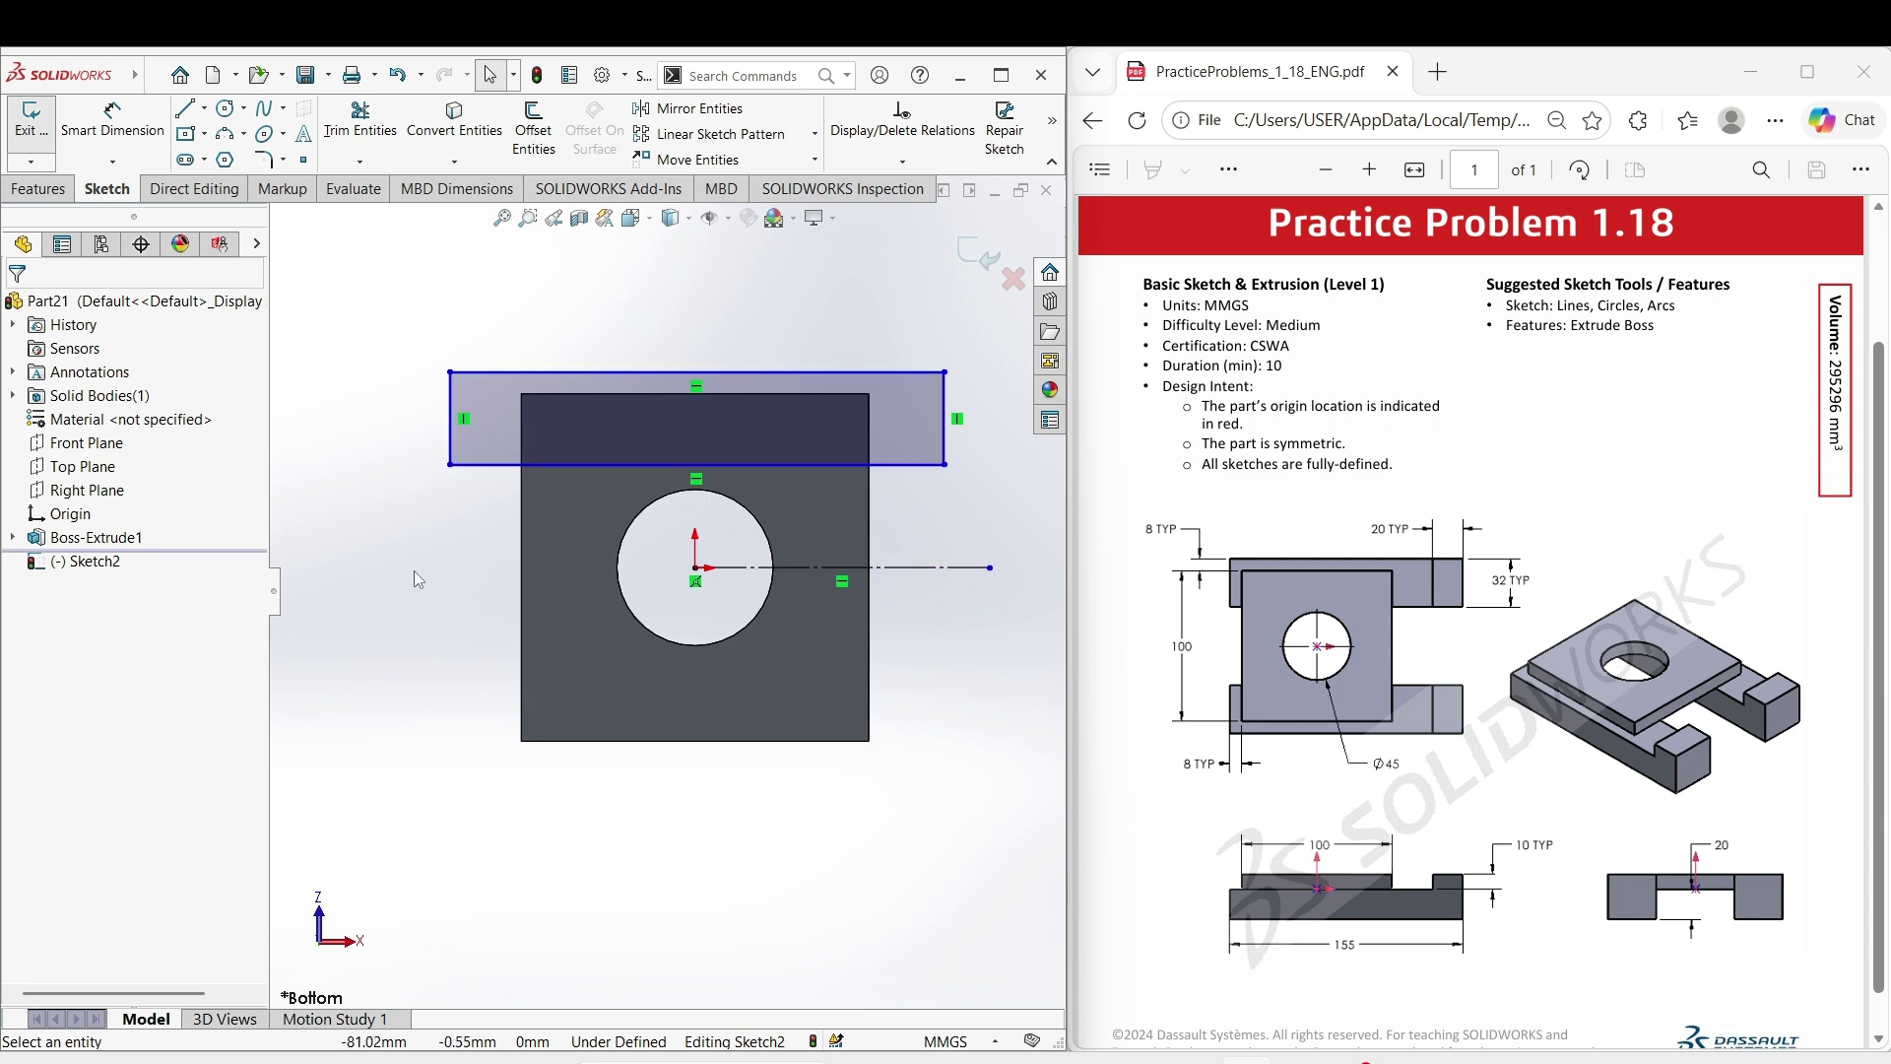
- Dimension the distance between the rectangle's top line and the plate's top edge to 8 mm
right_drag(415, 569, 415, 347)
click(543, 394)
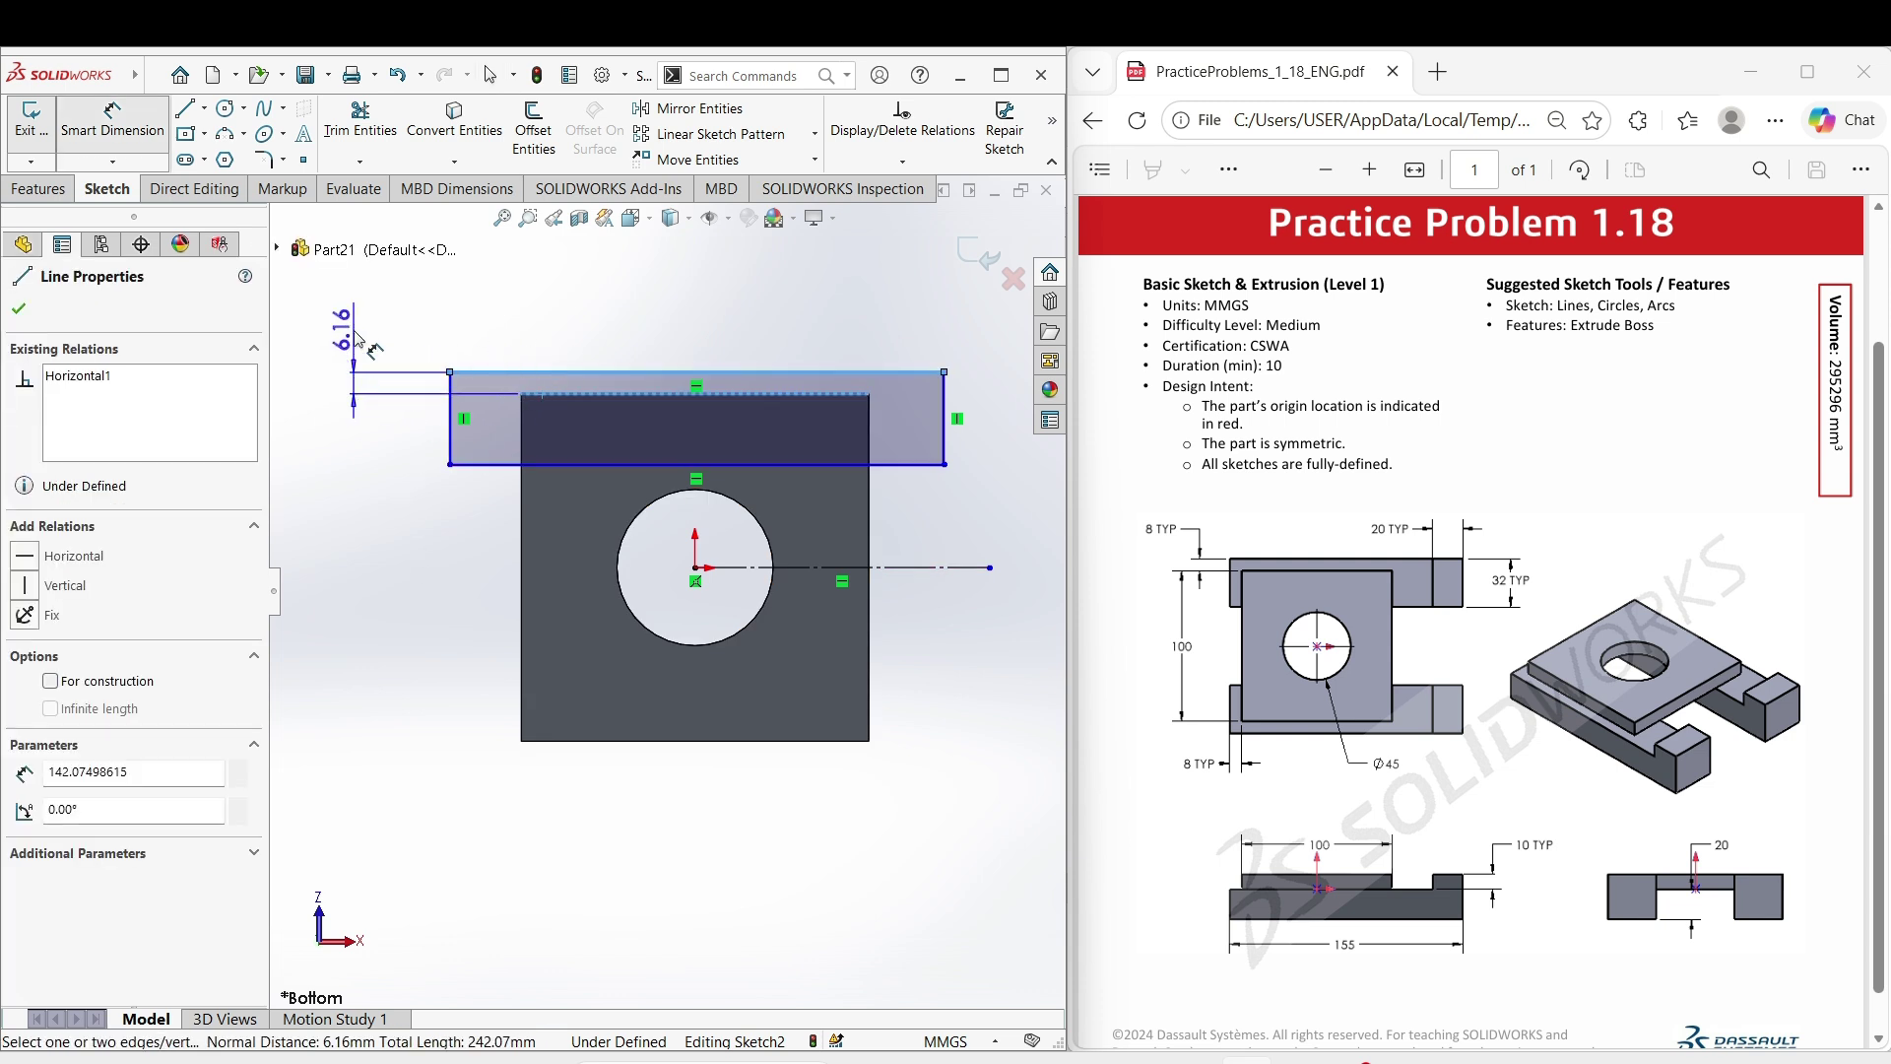
click(353, 402)
text(8)
key(Return)
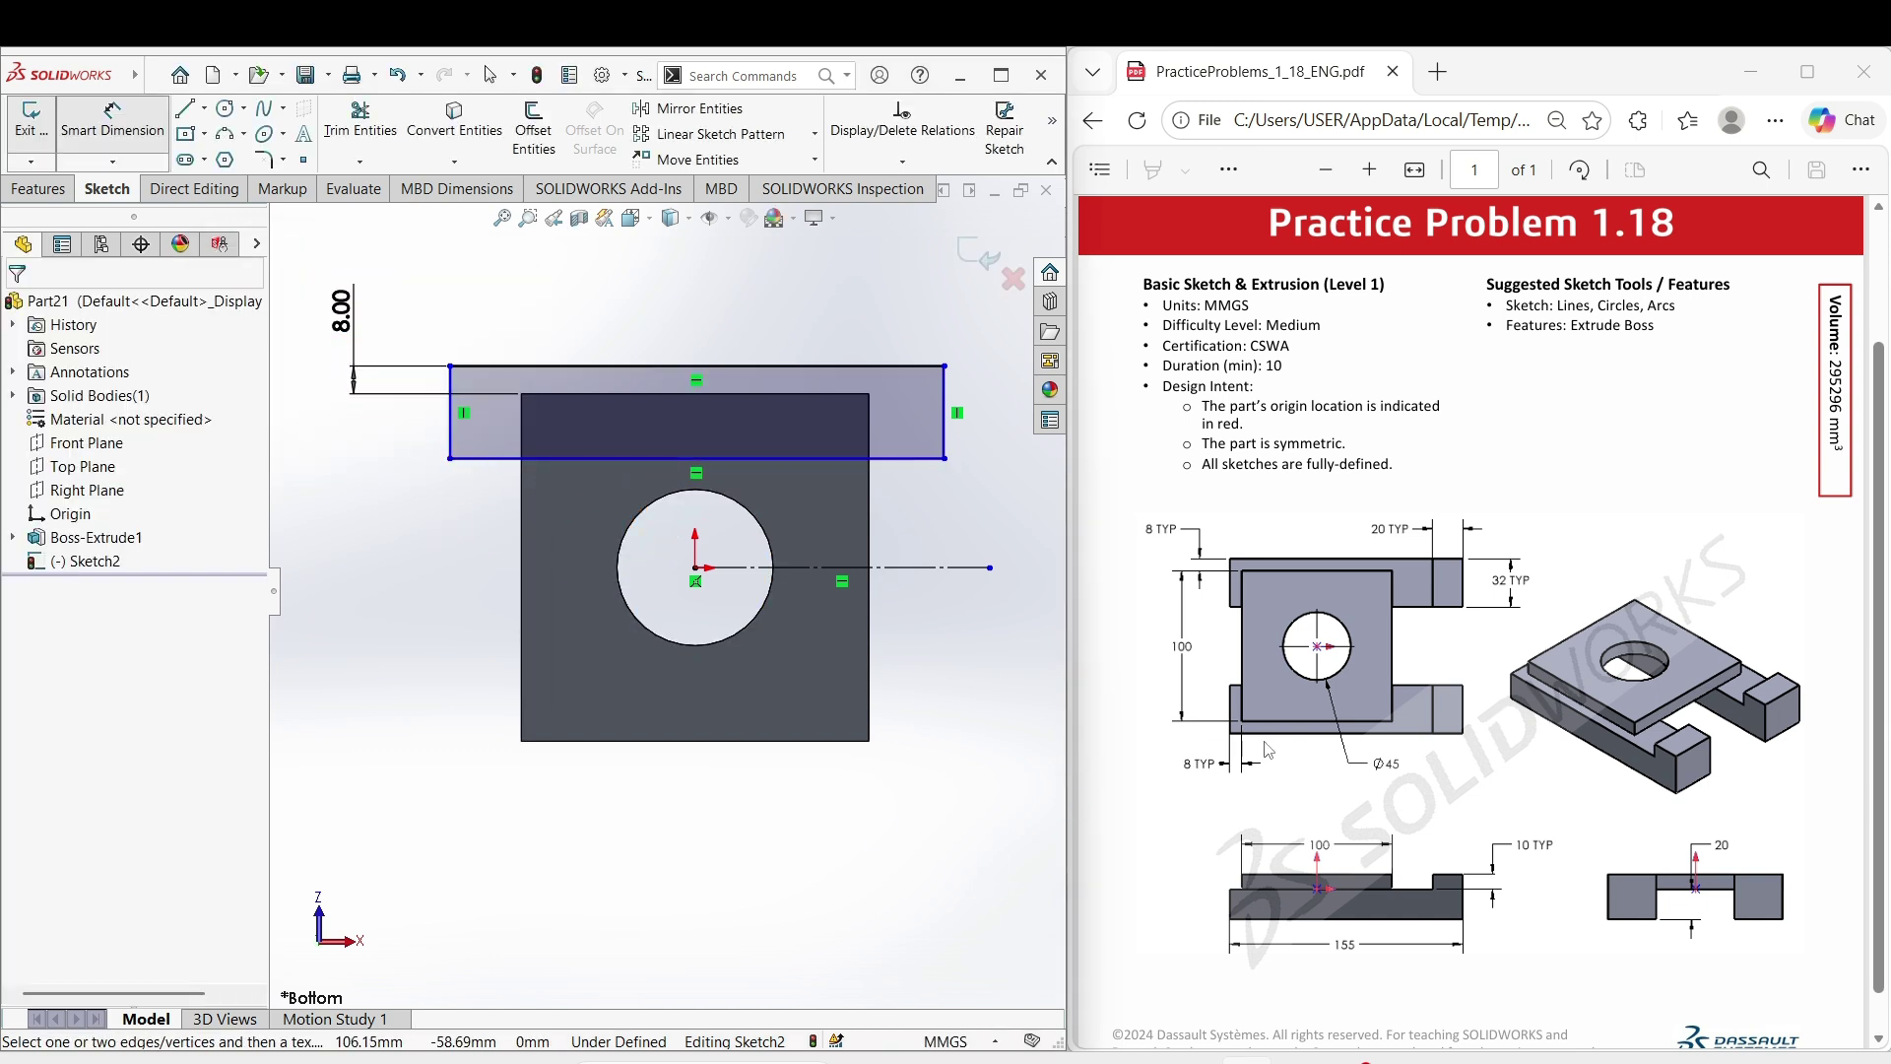
- Dimension the distance between the rectangle's left line and the plate's left edge to 8 mm
click(452, 452)
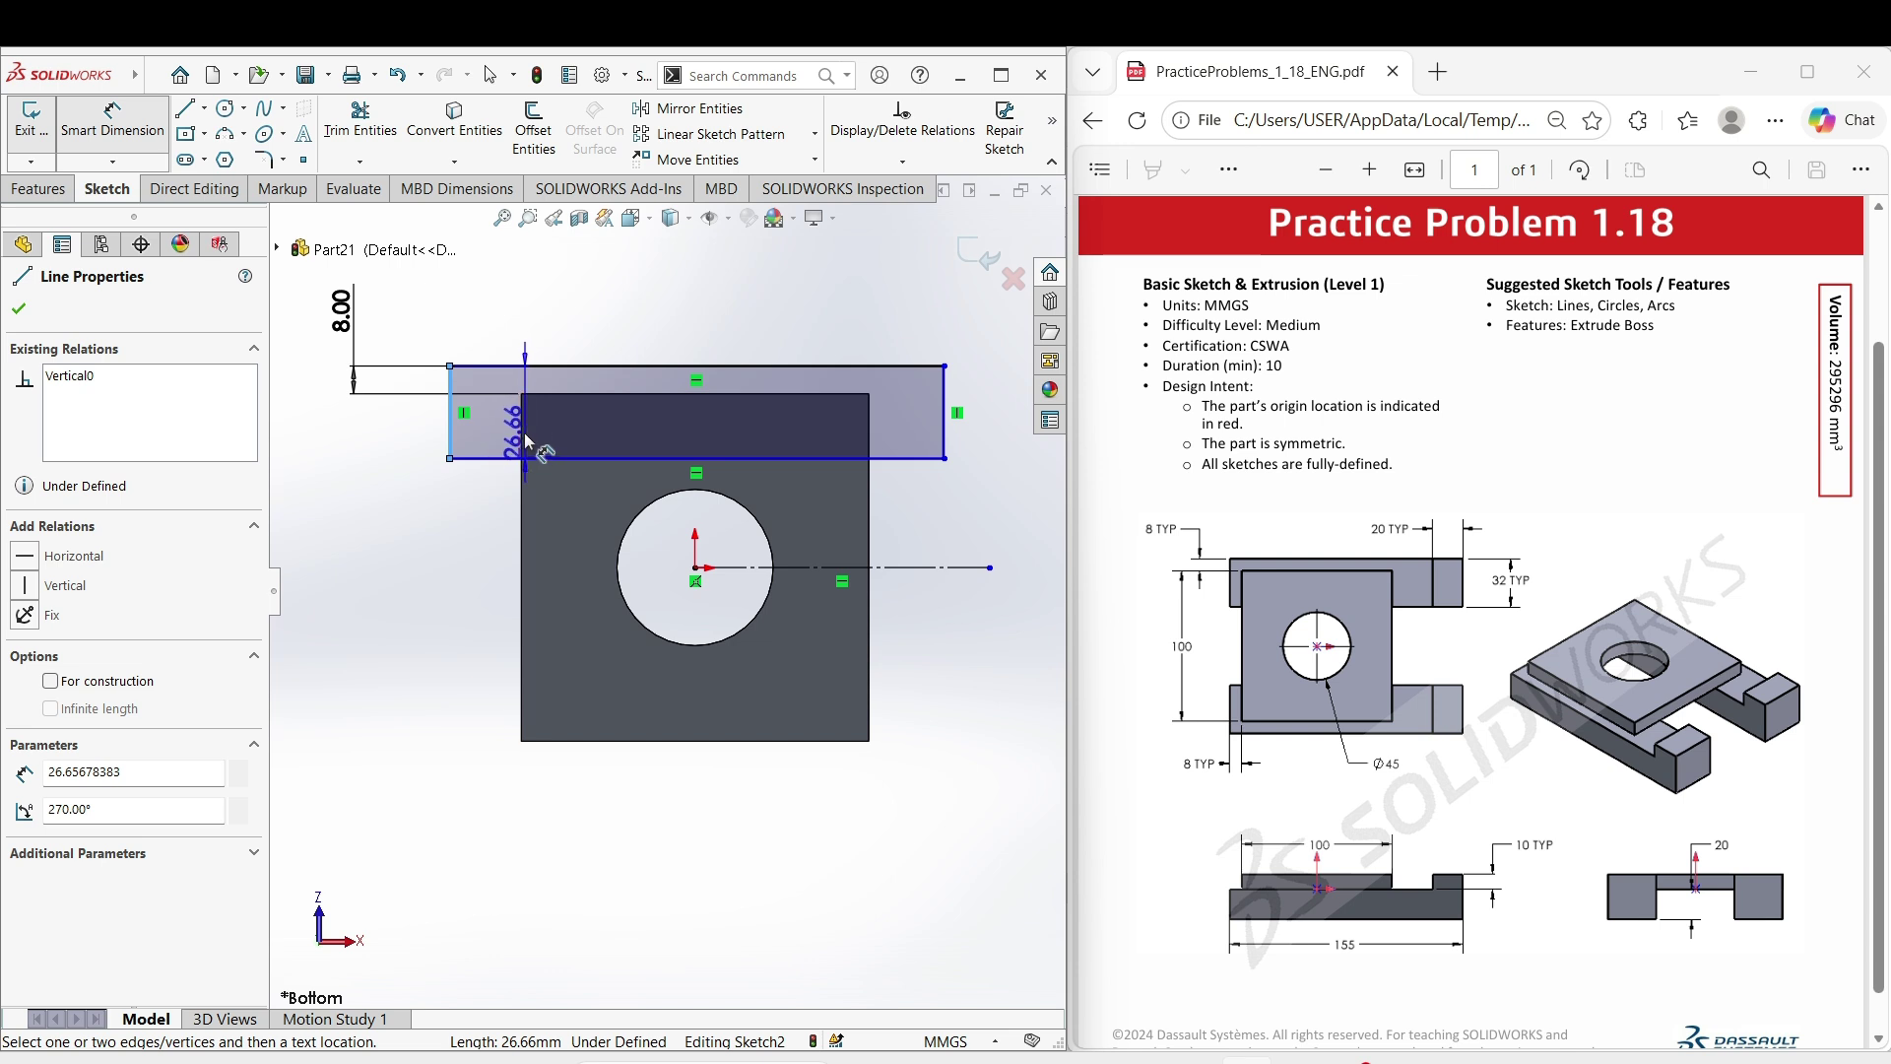
click(522, 426)
click(413, 591)
text(8)
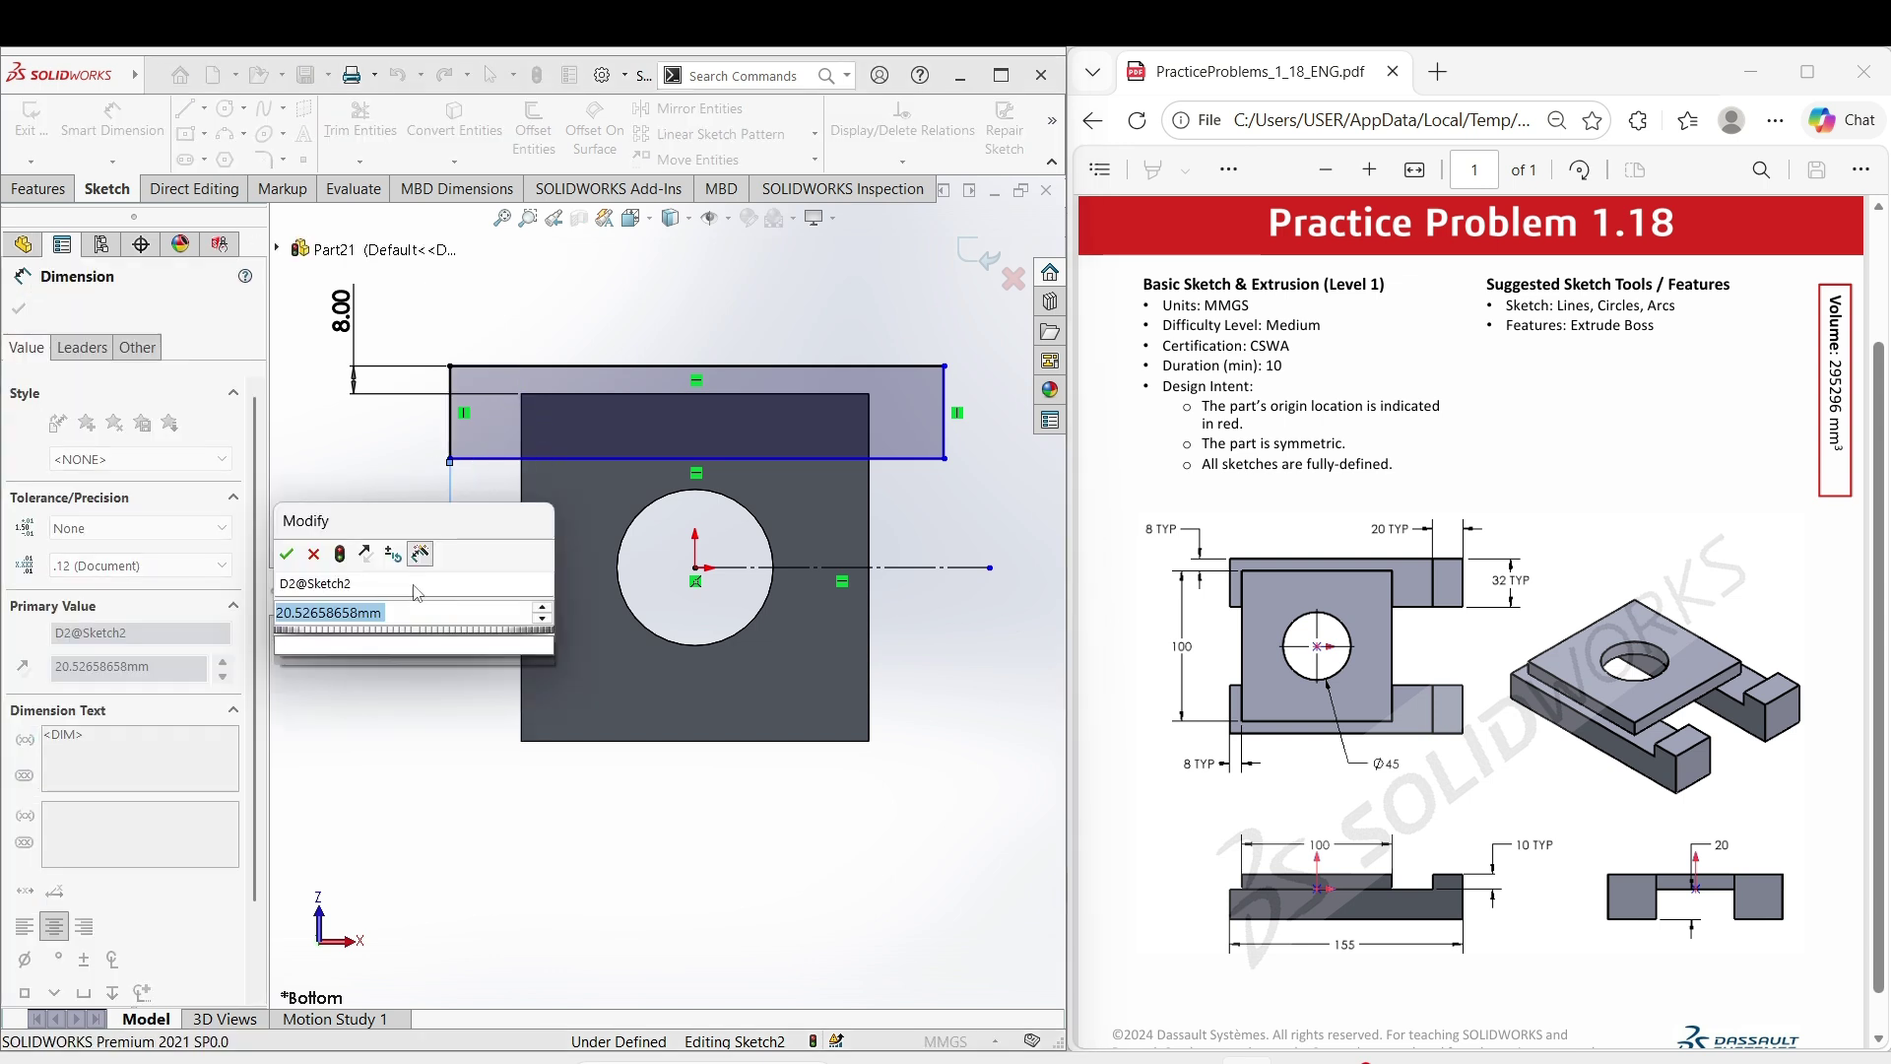
key(Return)
click(379, 512)
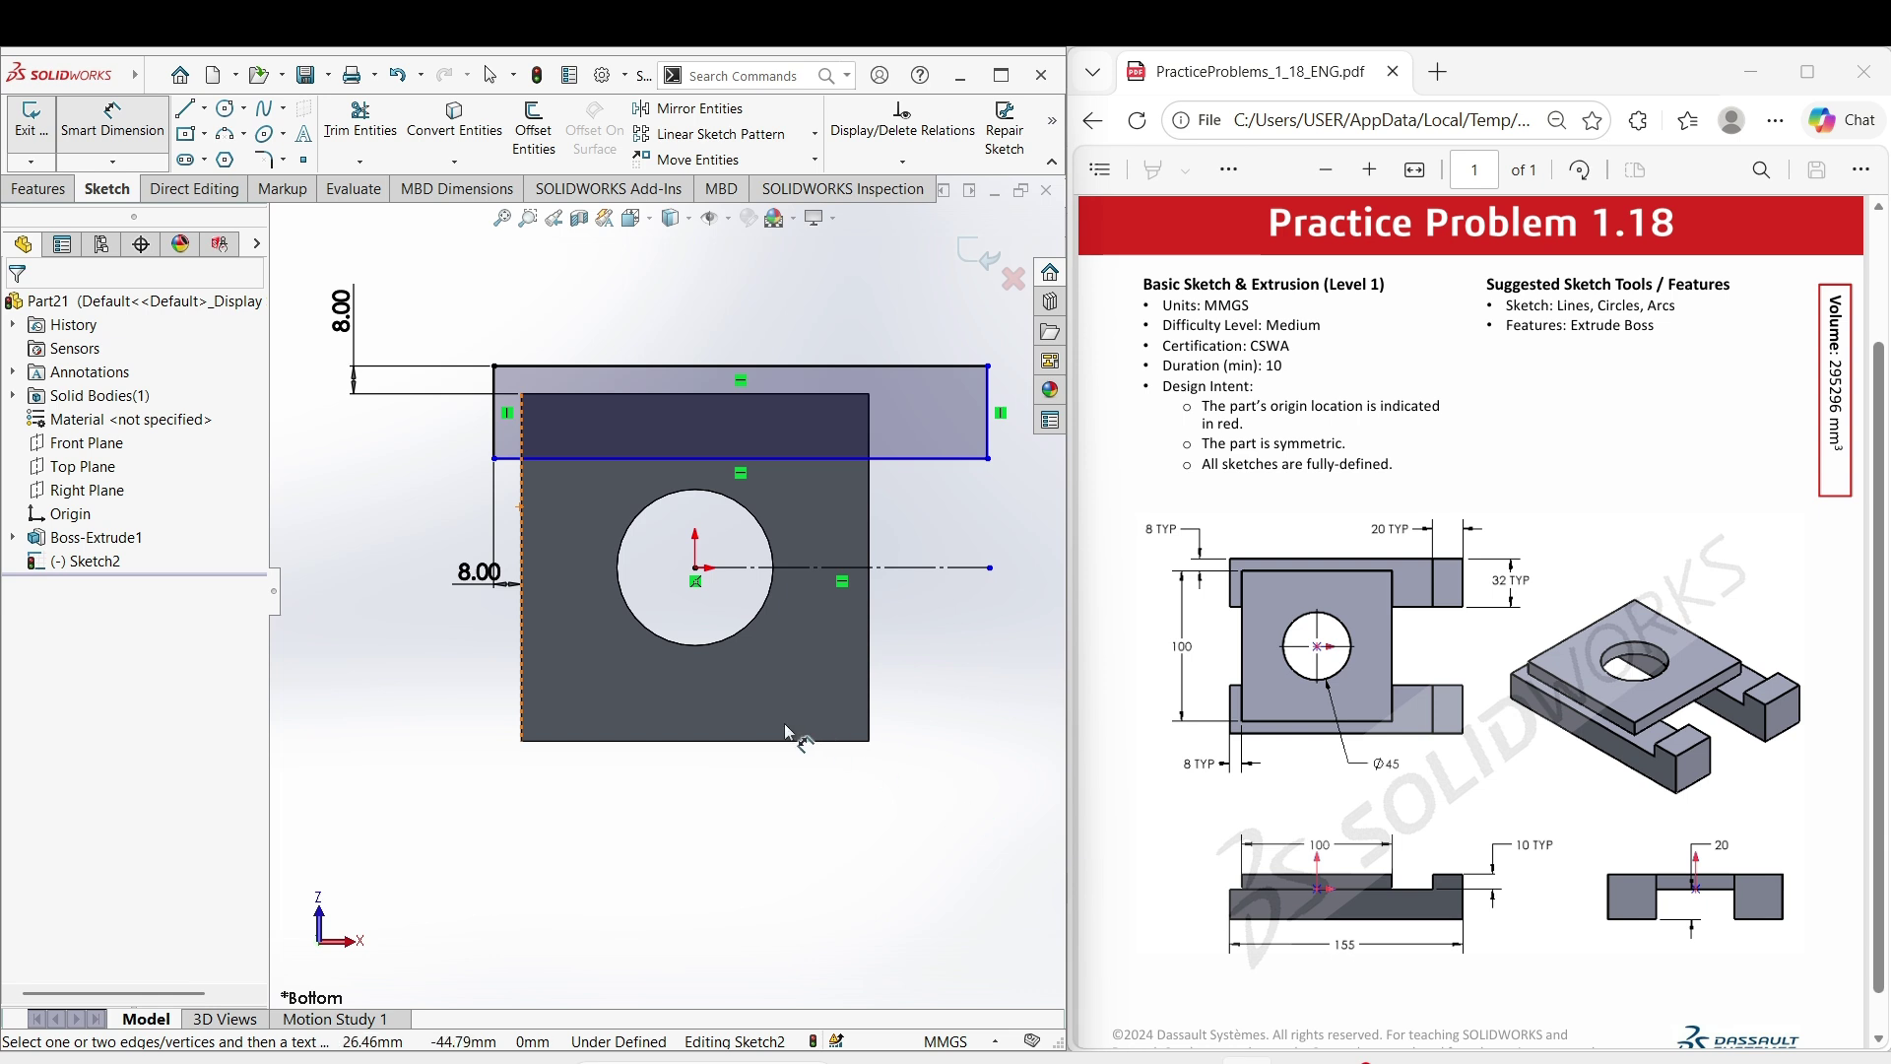
- Dimension the long side of the rectangle to 155 mm
click(773, 365)
click(769, 344)
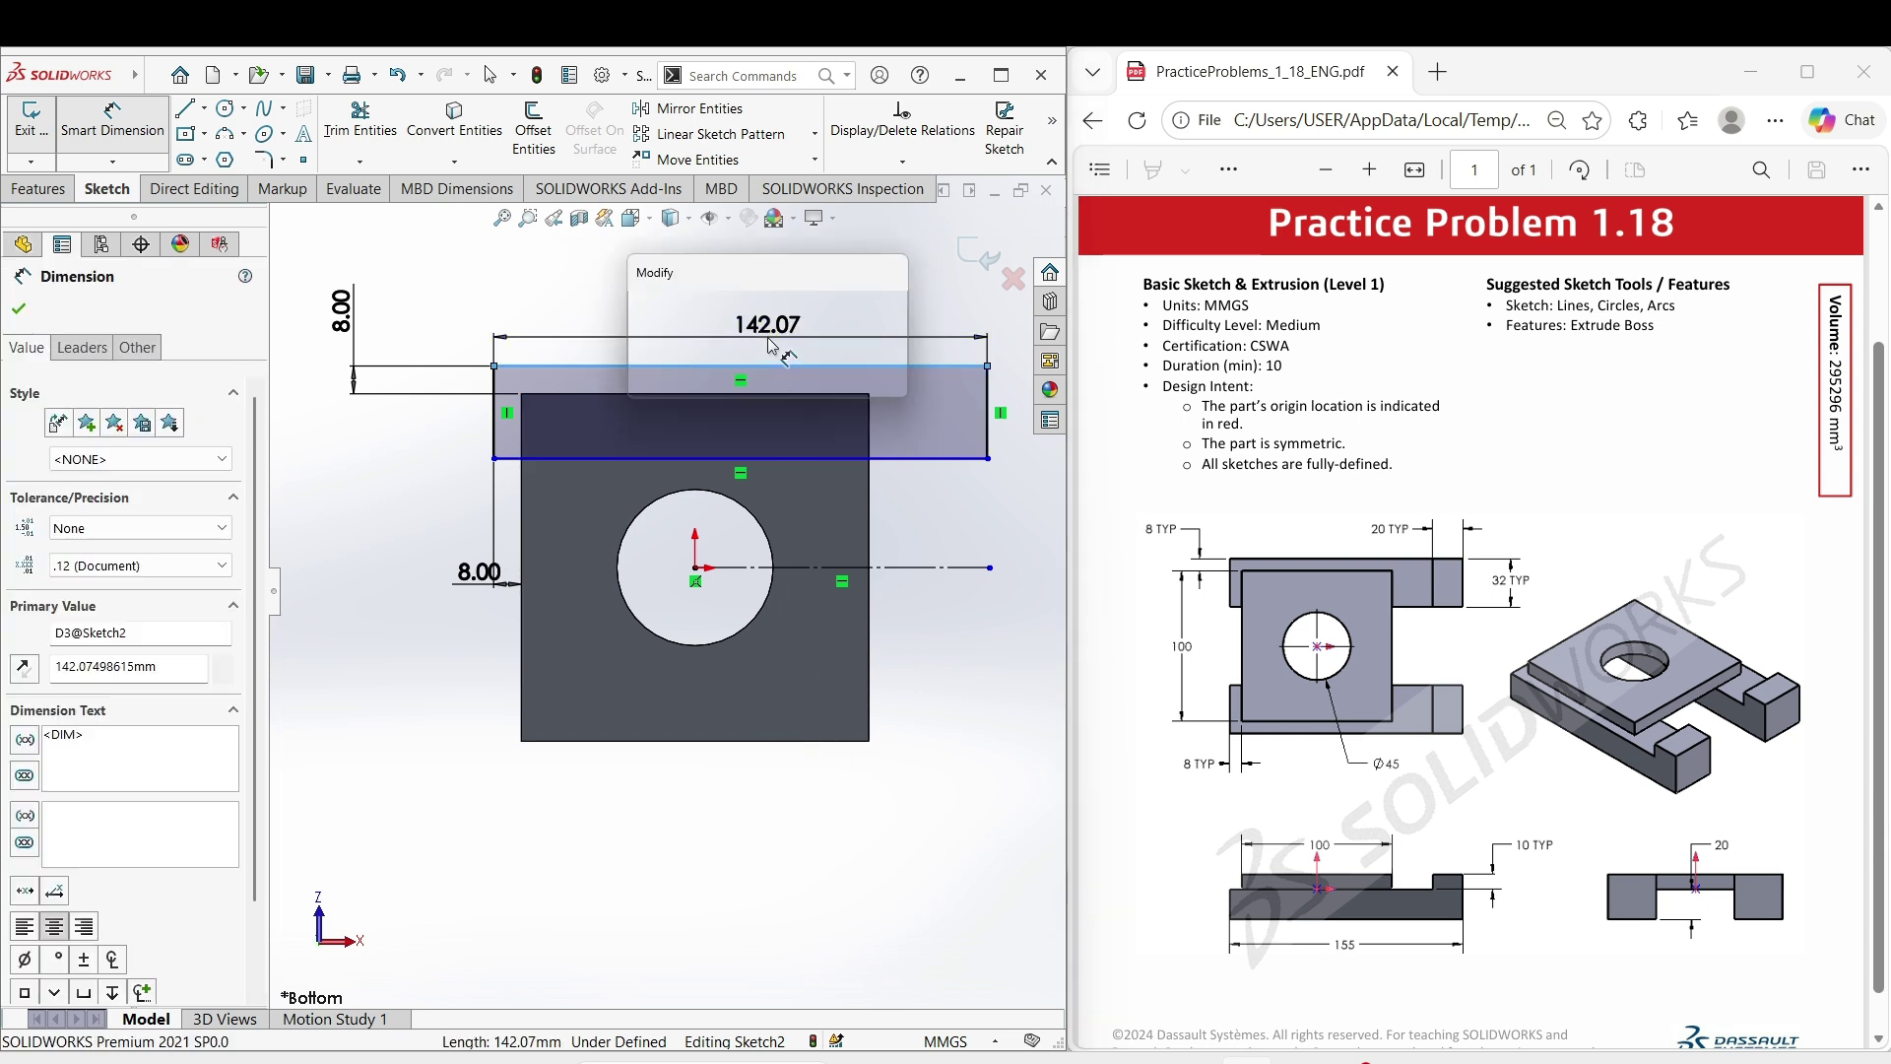
text(155)
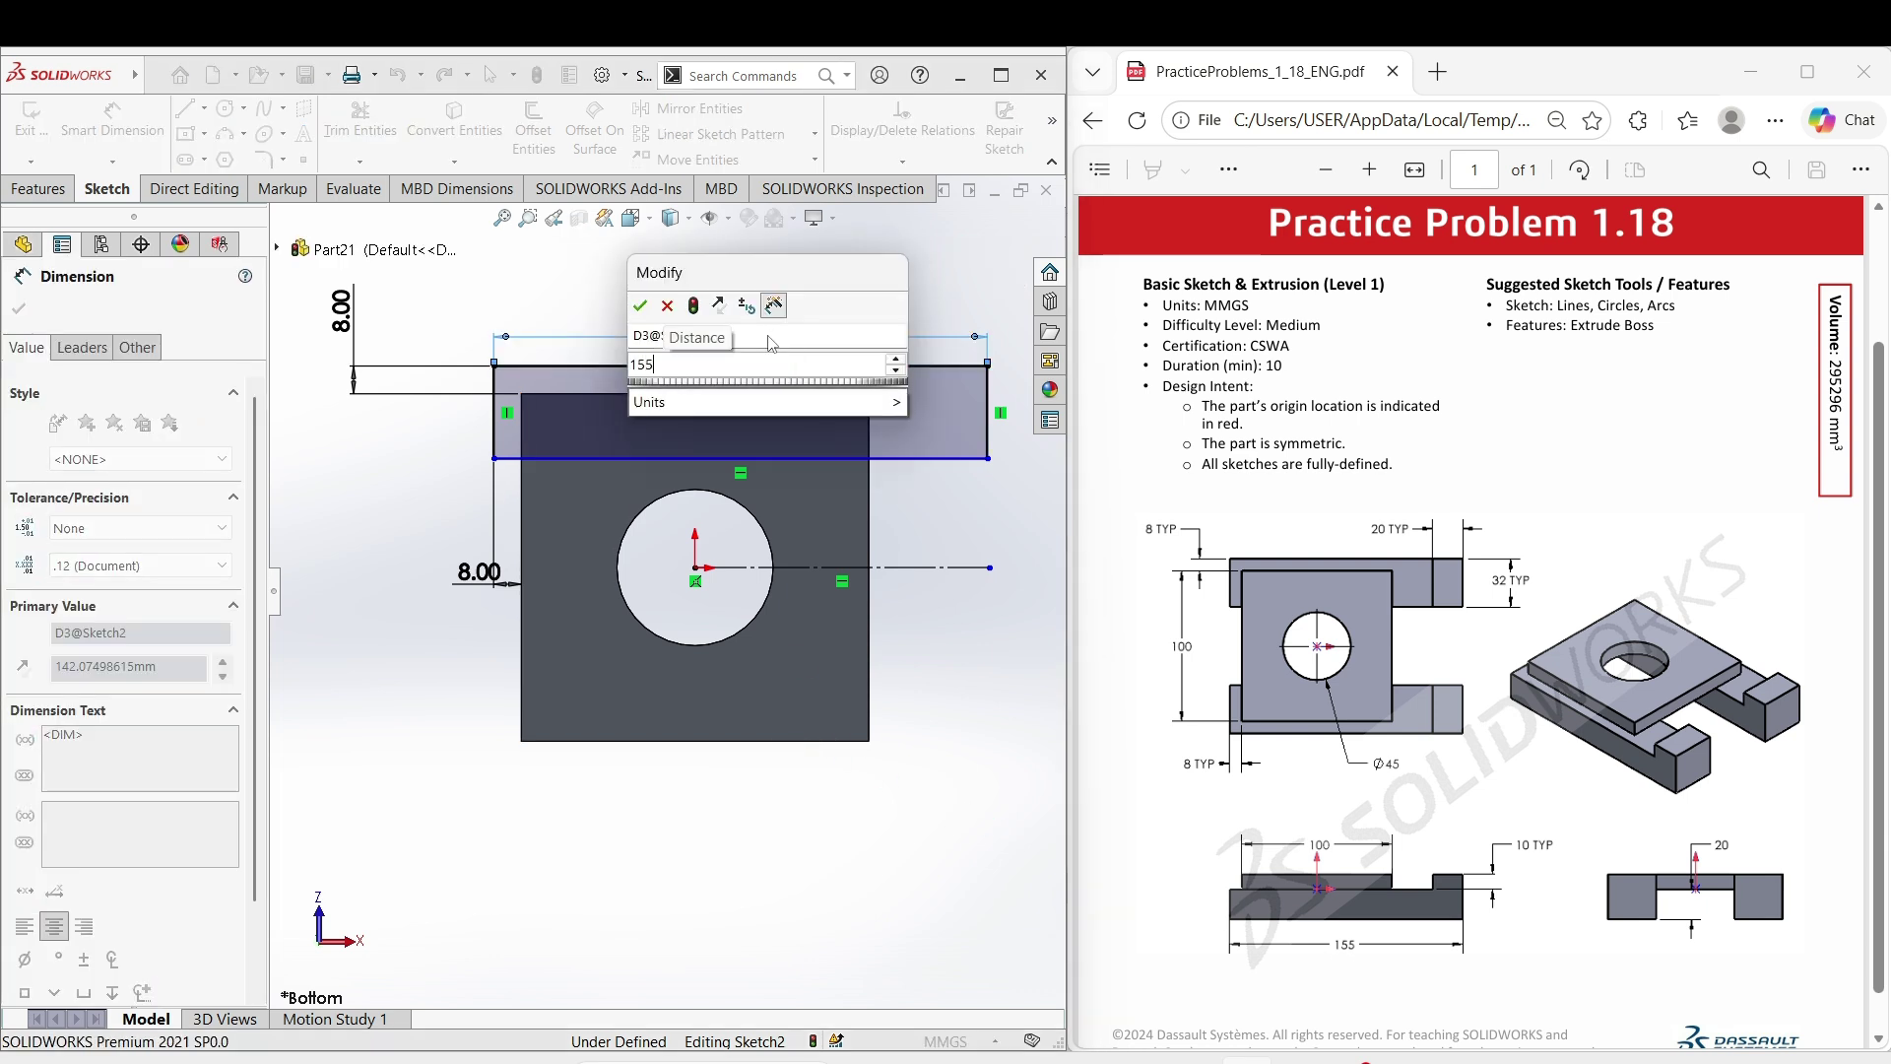
key(Return)
click(976, 678)
scroll(968, 497, up, 2)
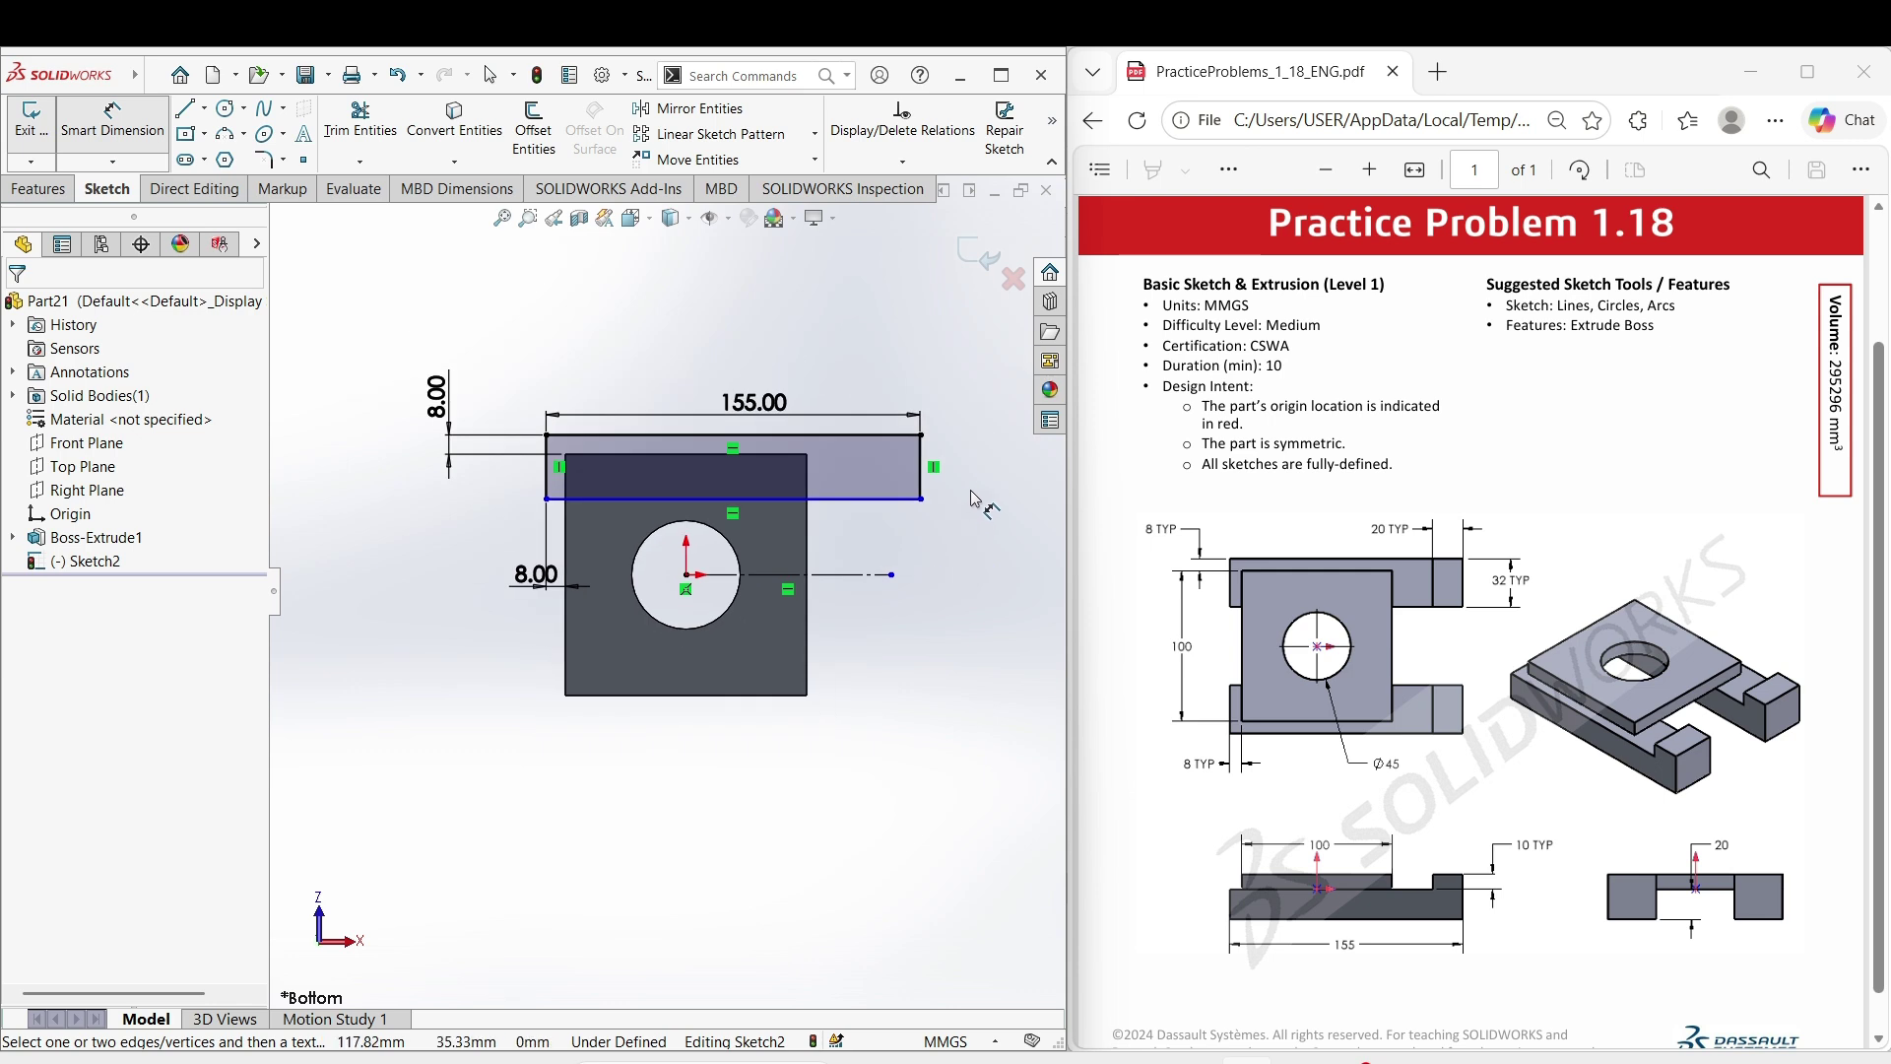
- Dimension the short side of the rectangle to 32 mm
click(920, 473)
click(1000, 480)
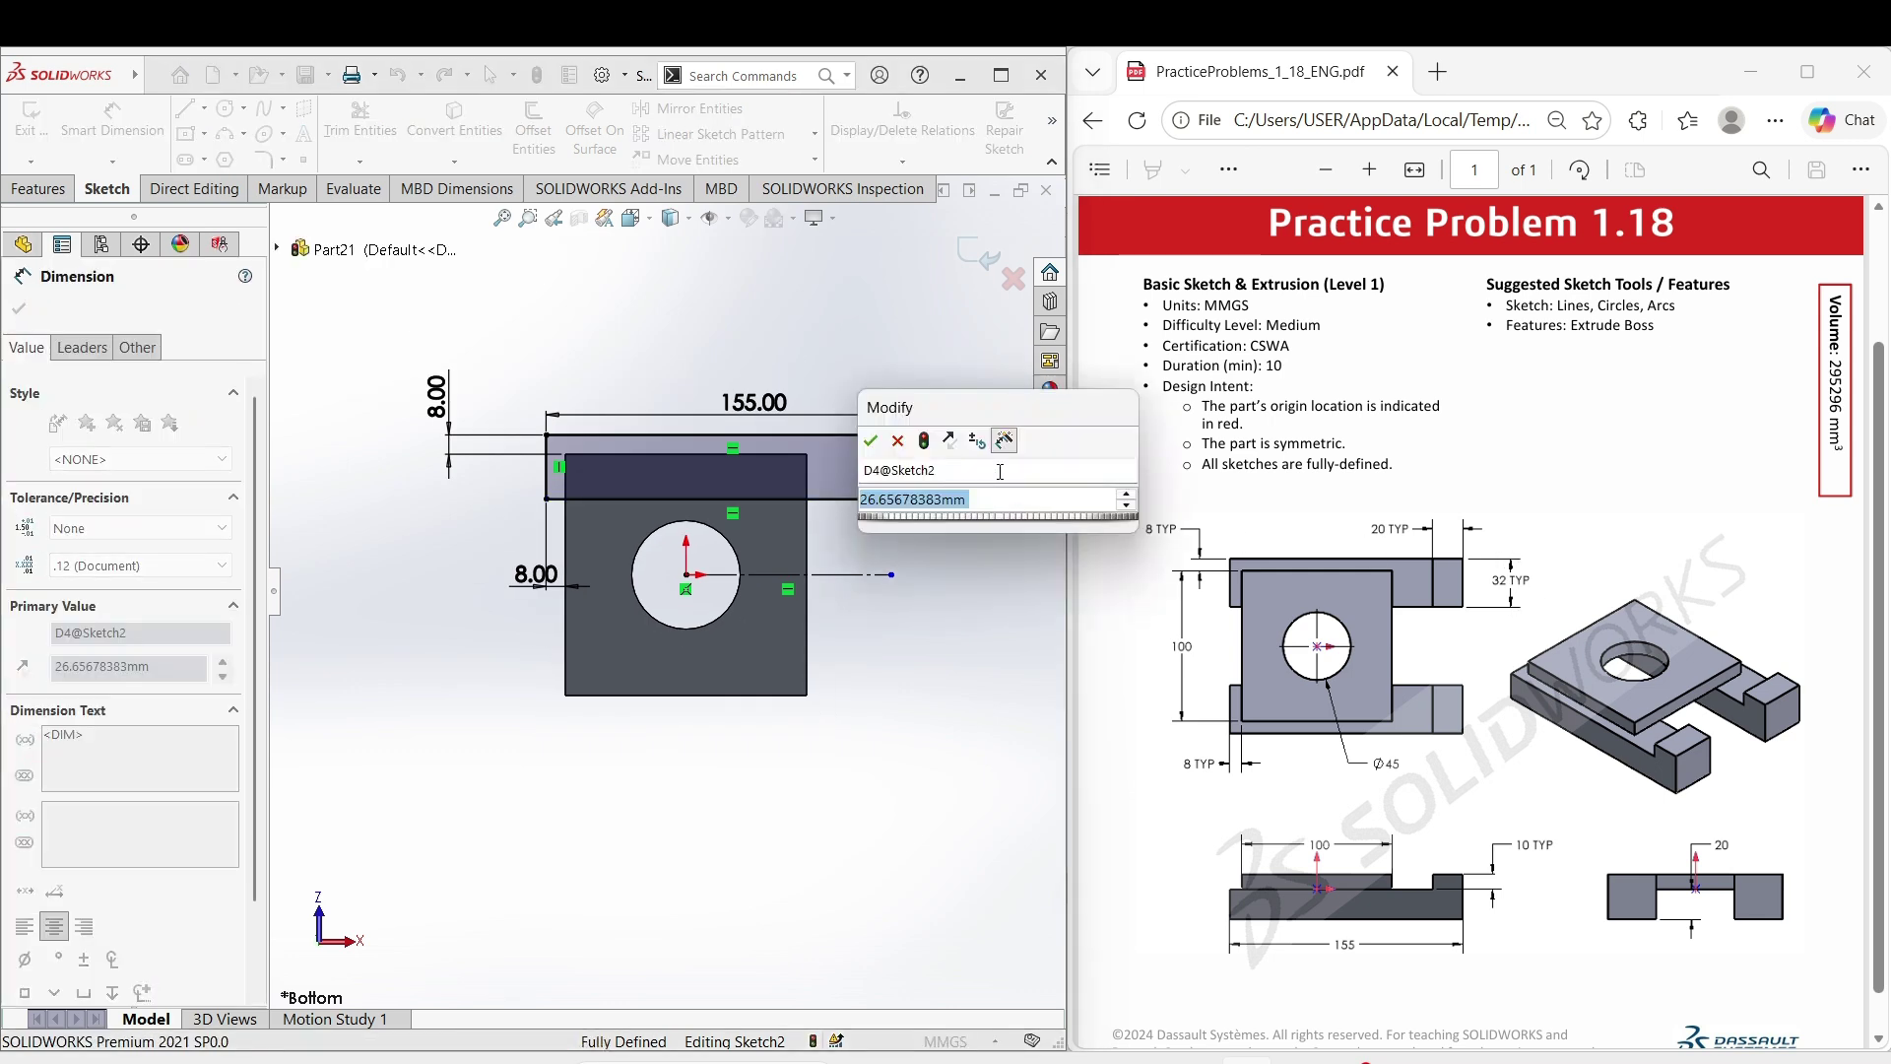
text(32)
key(Return)
click(968, 607)
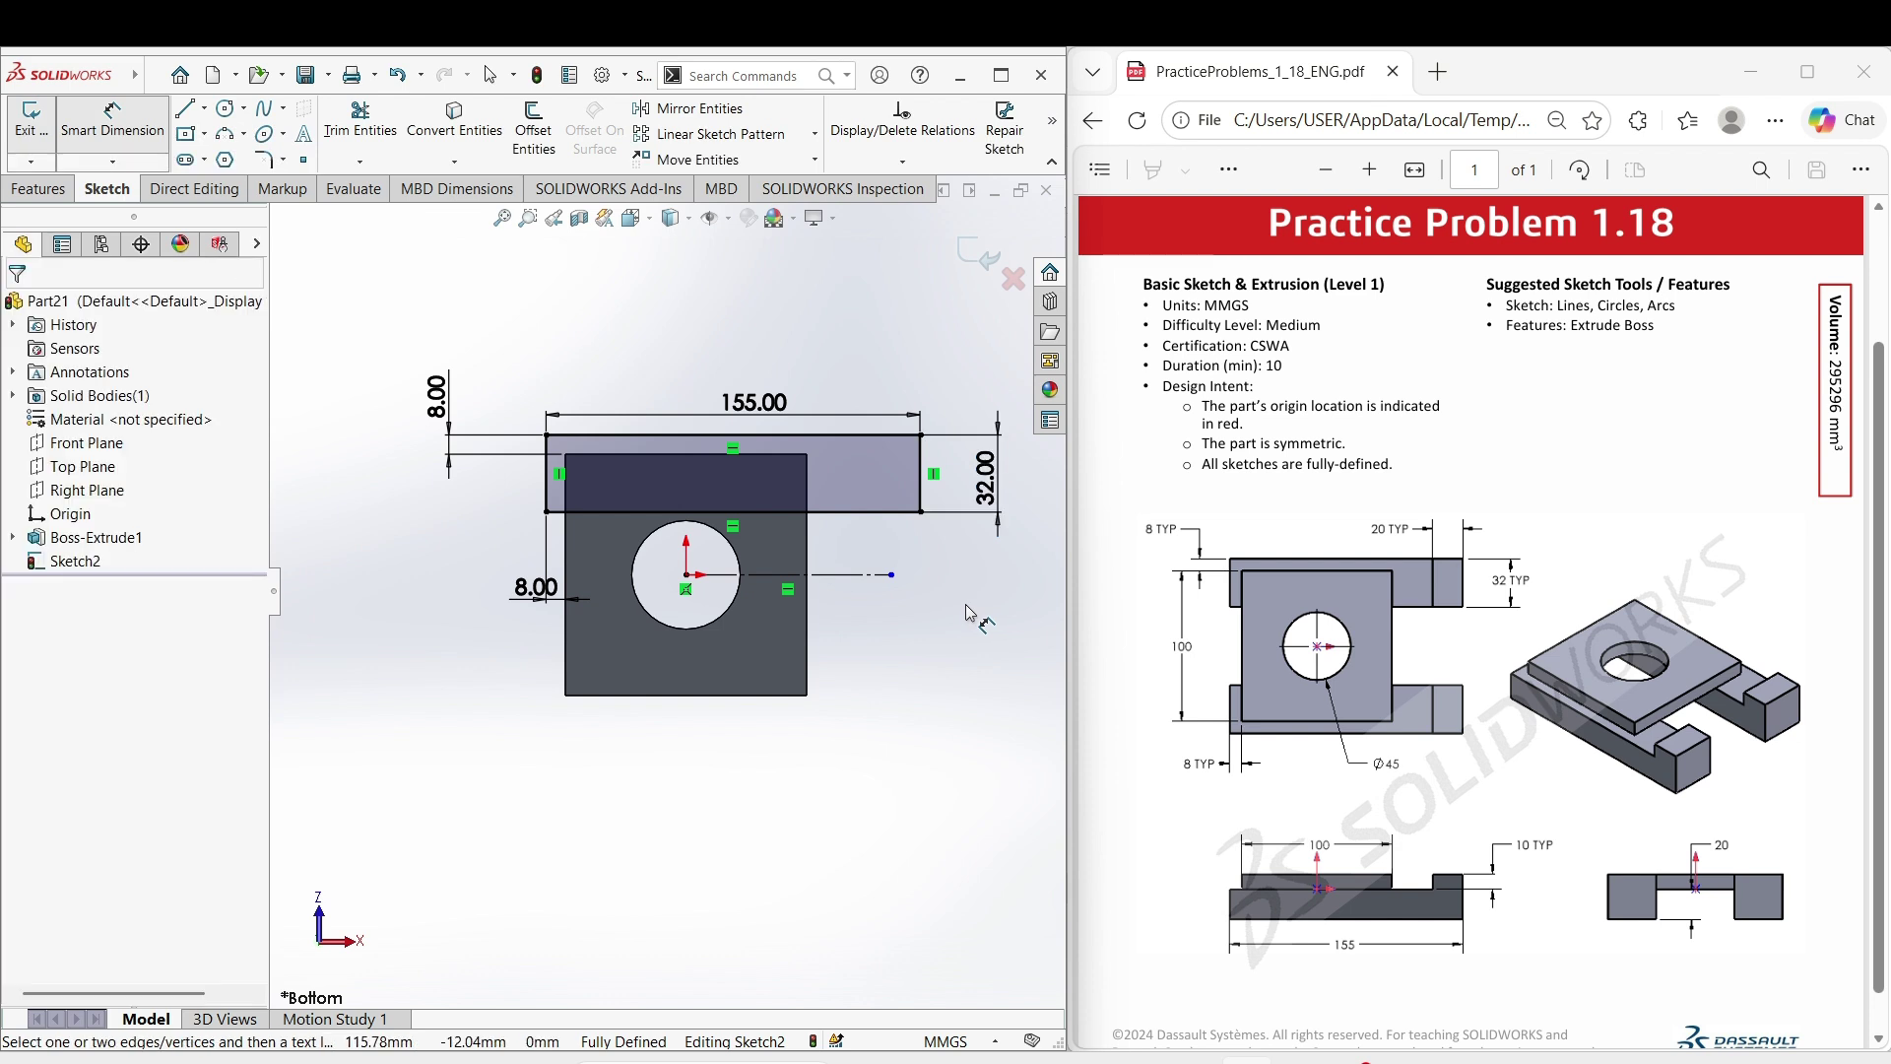
right_click(966, 607)
click(988, 666)
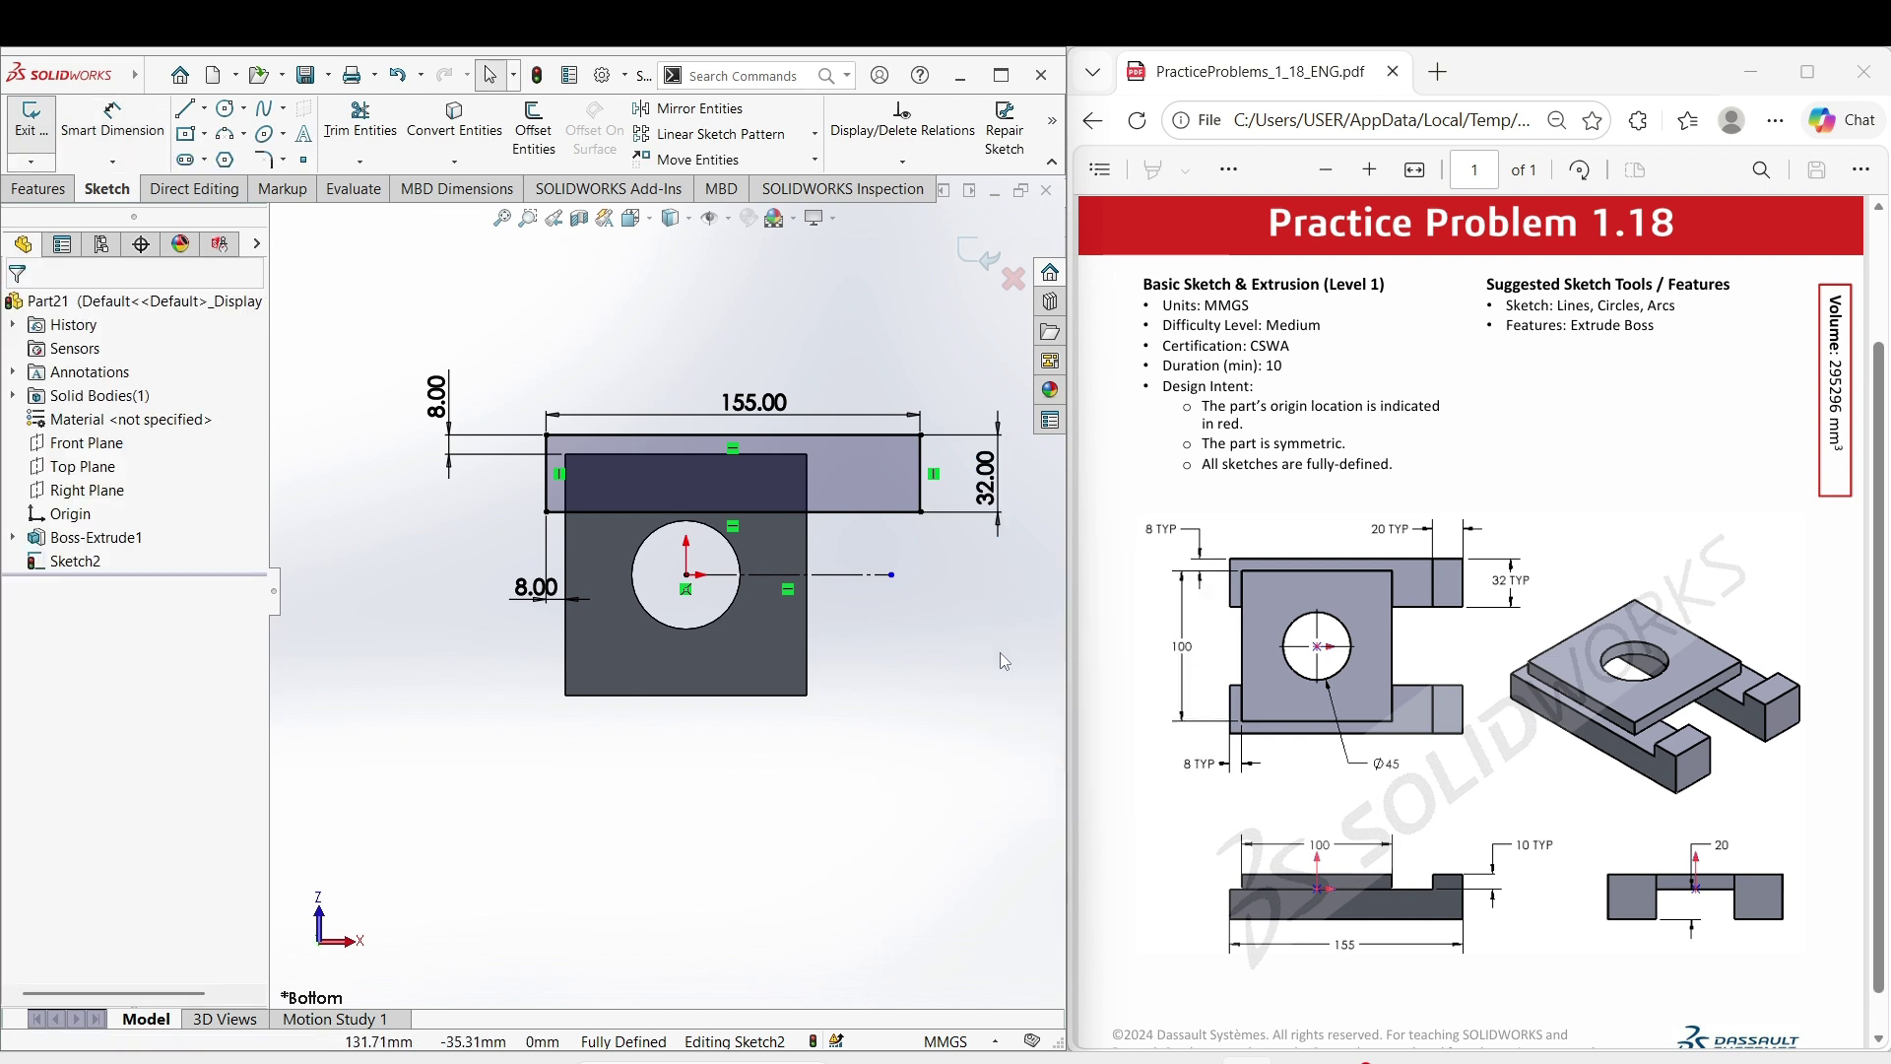
- Mirror the rectangle's four lines about the horizontal construction line through the origin
click(689, 108)
click(577, 489)
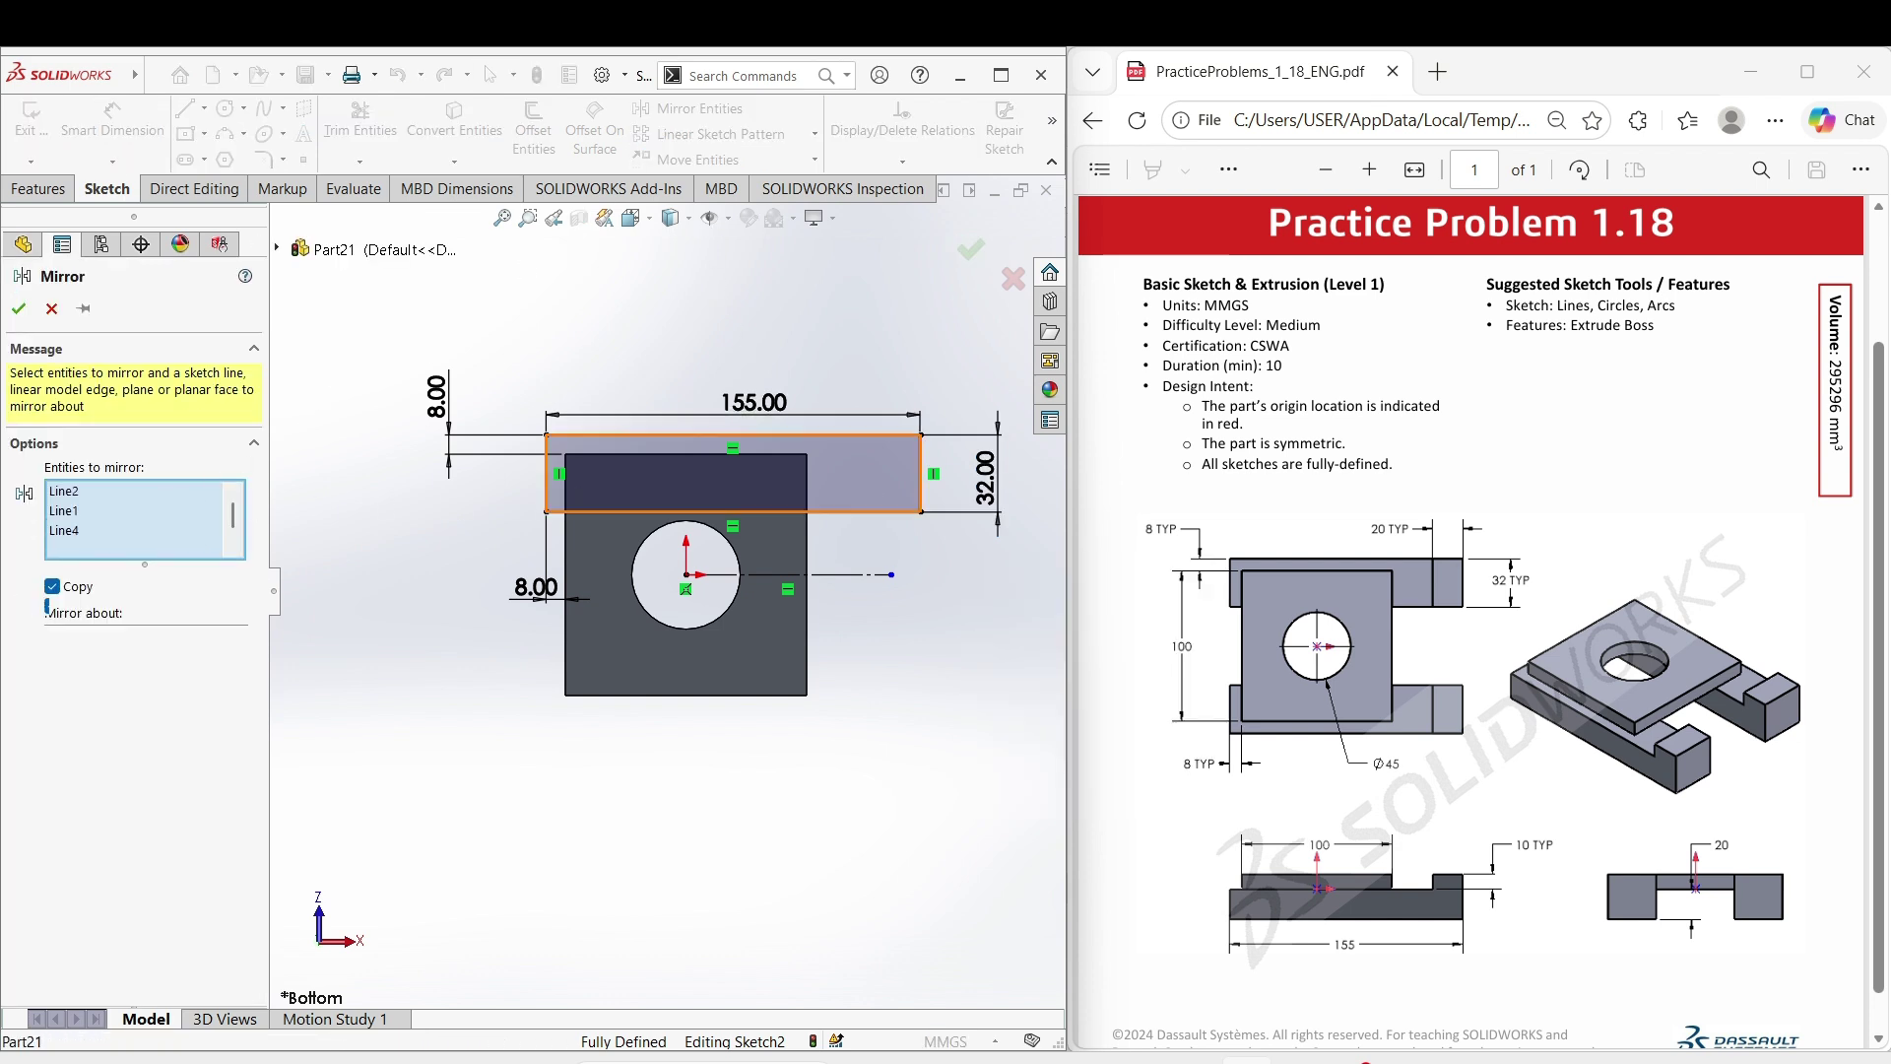
click(200, 667)
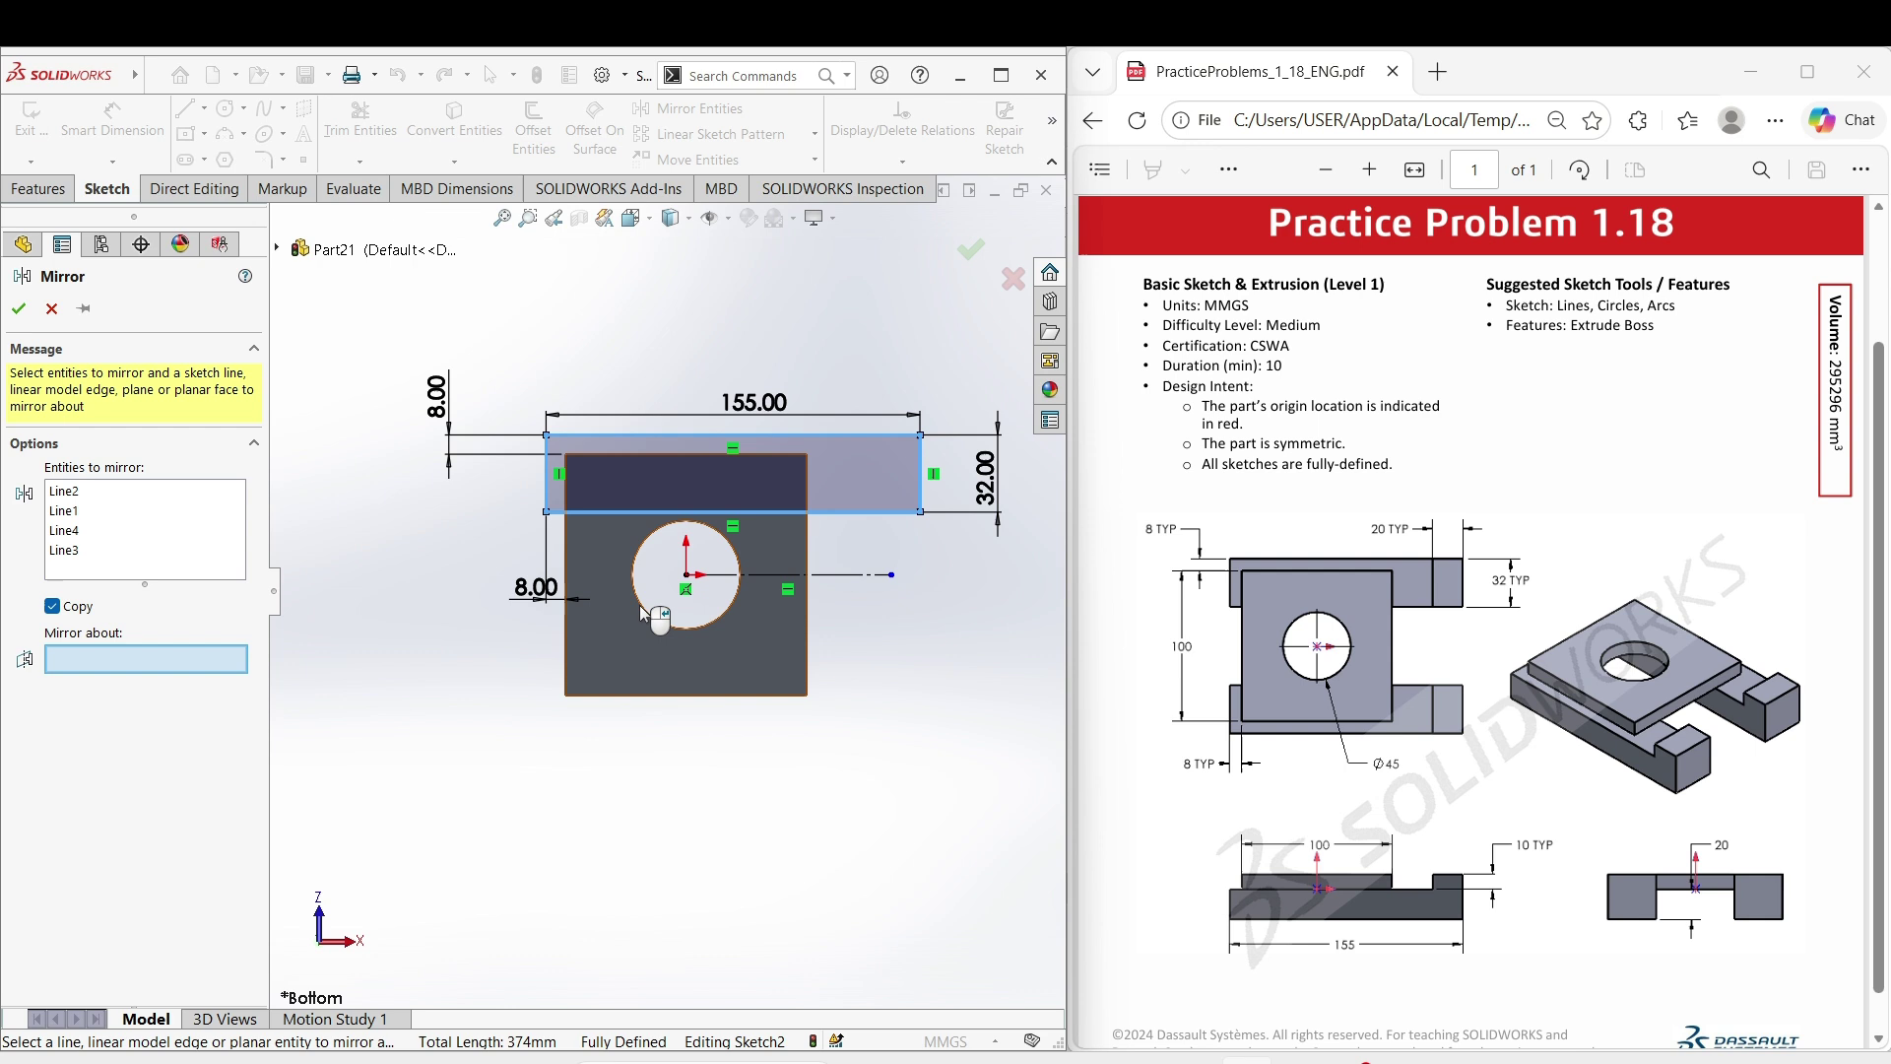
click(764, 574)
click(21, 309)
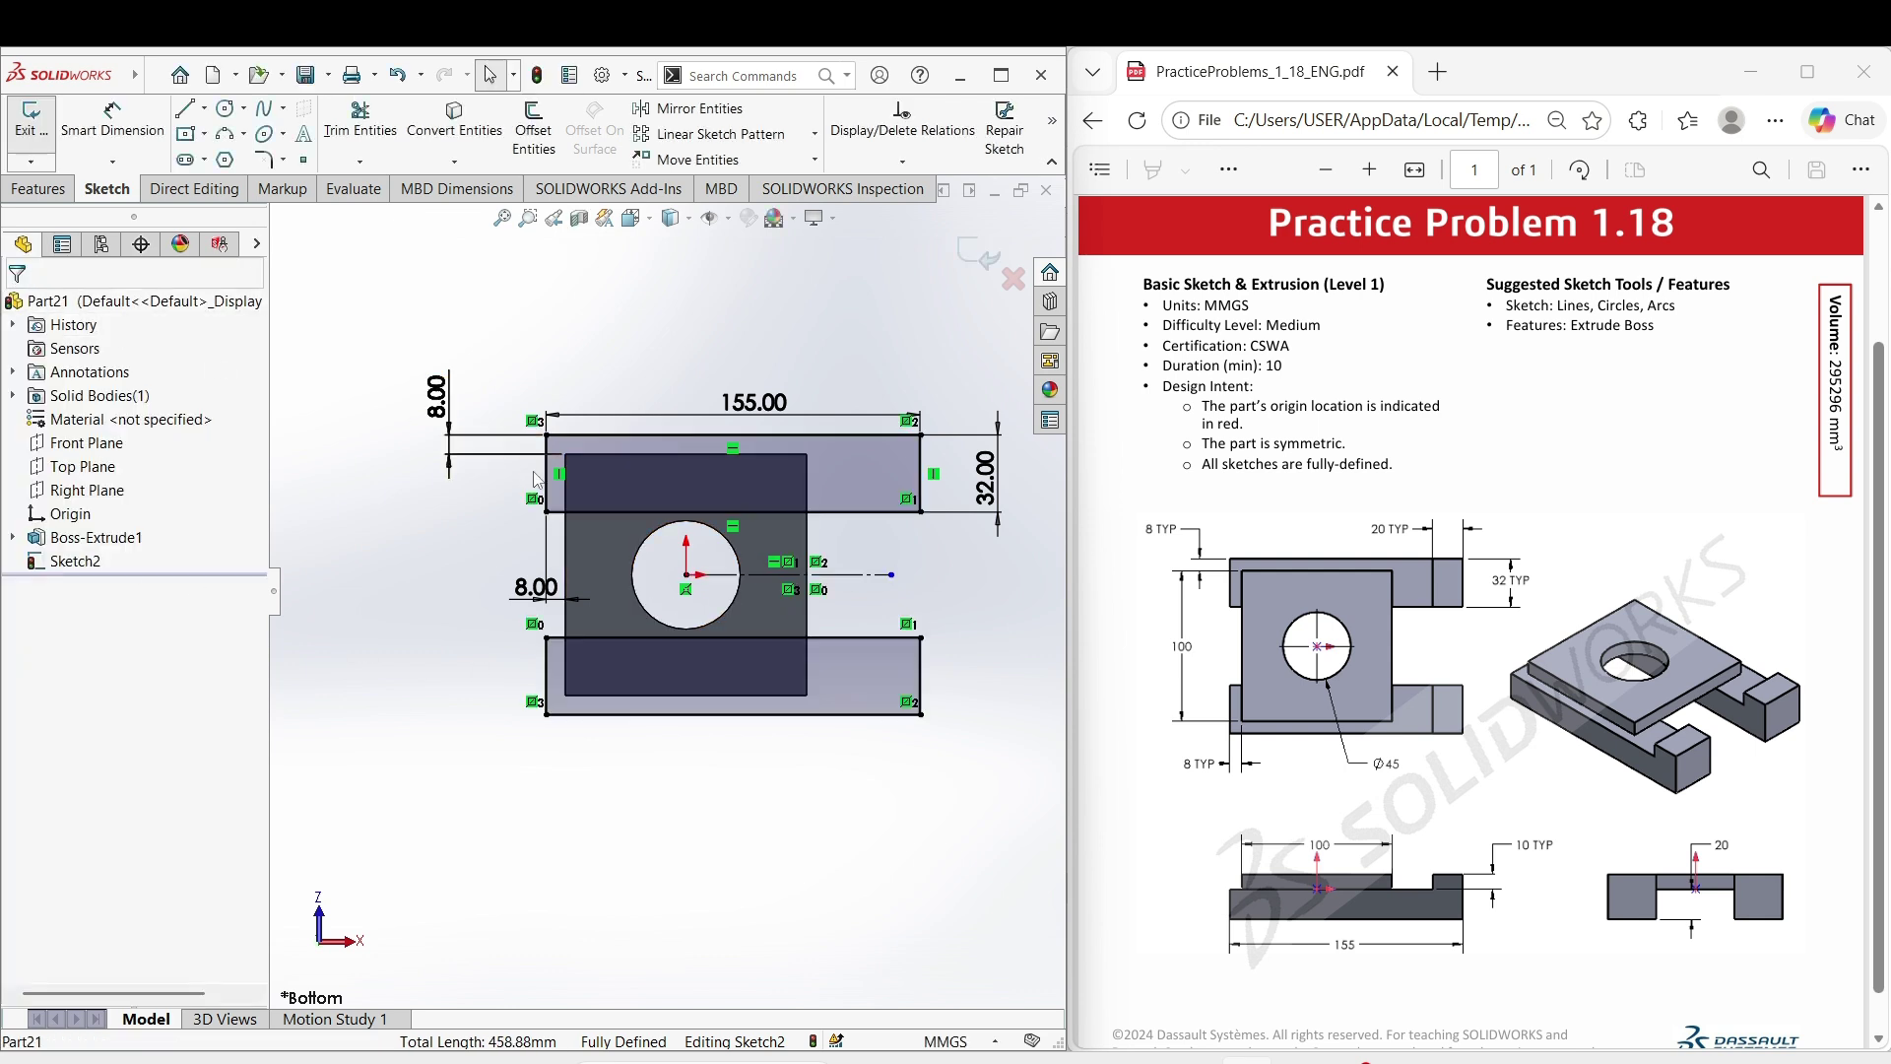
- Extrude both side-rail rectangles 20 mm downward from the plate's underside, merged with the plate
click(45, 194)
click(42, 128)
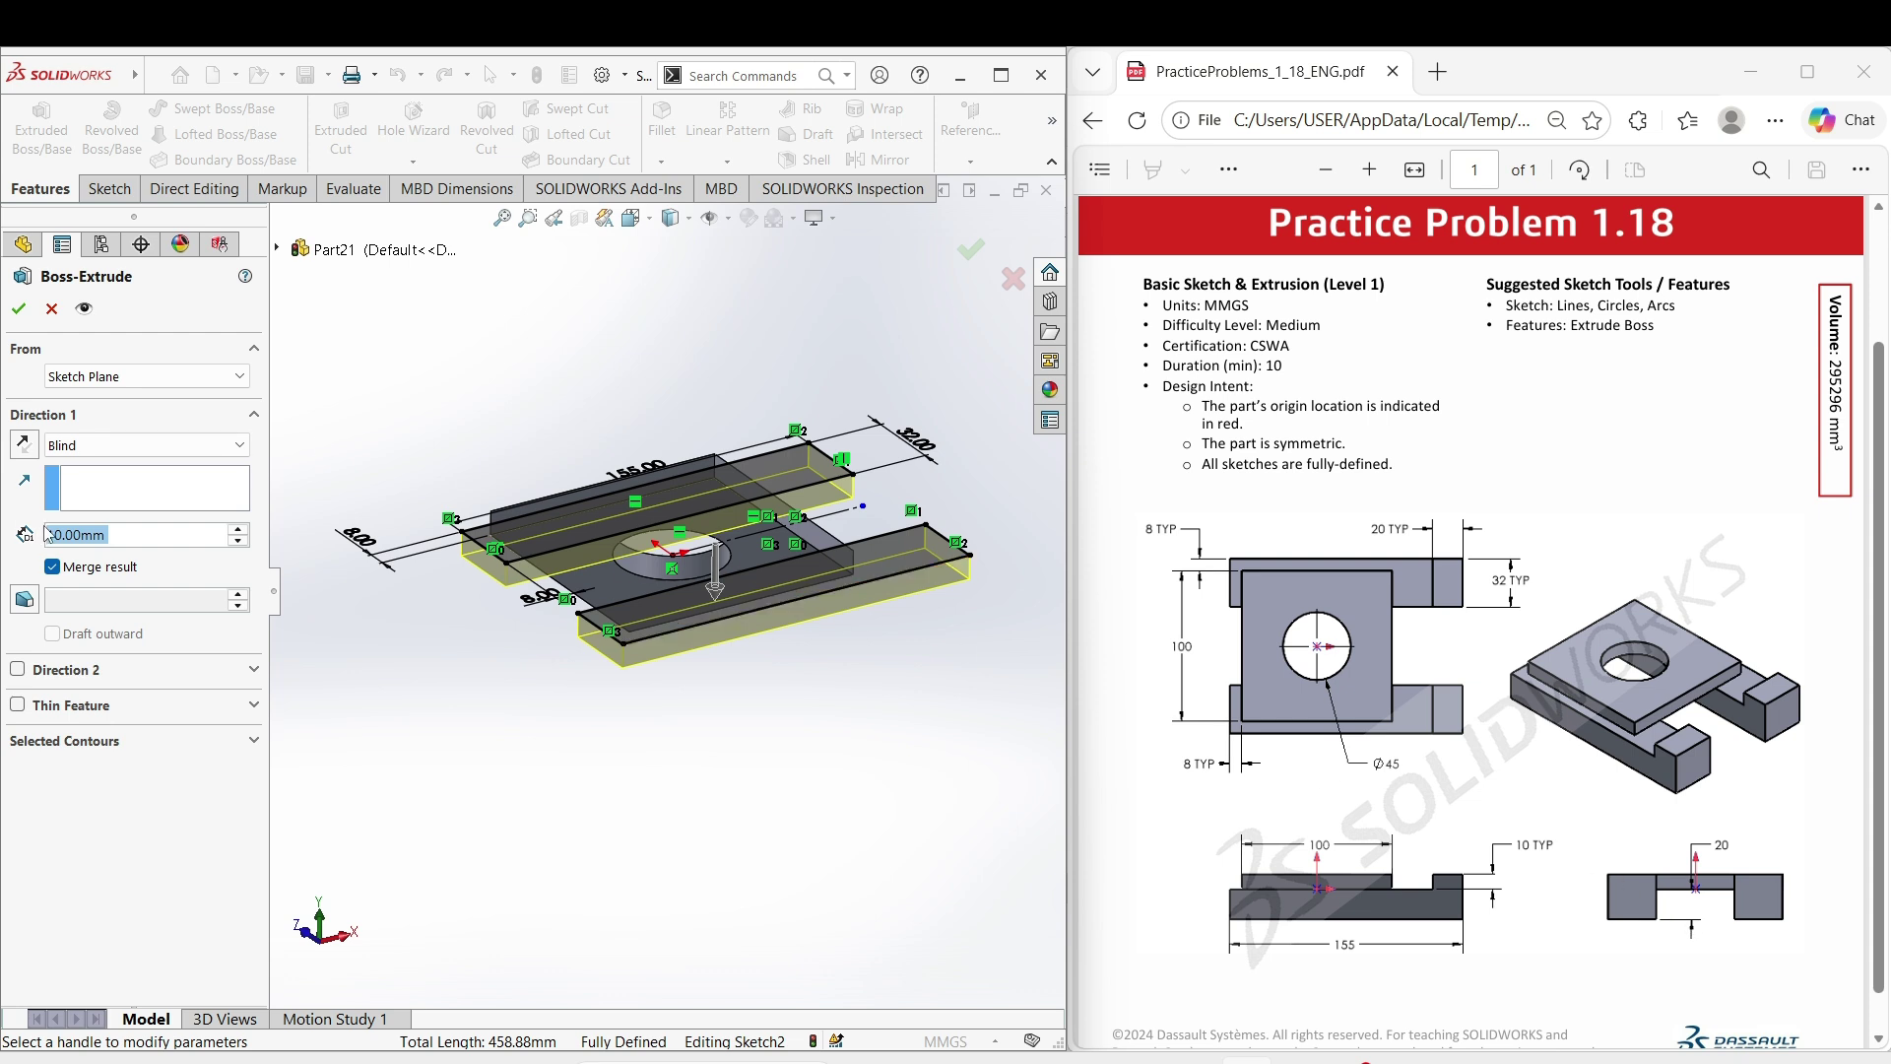
key(BackSpace)
key(Return)
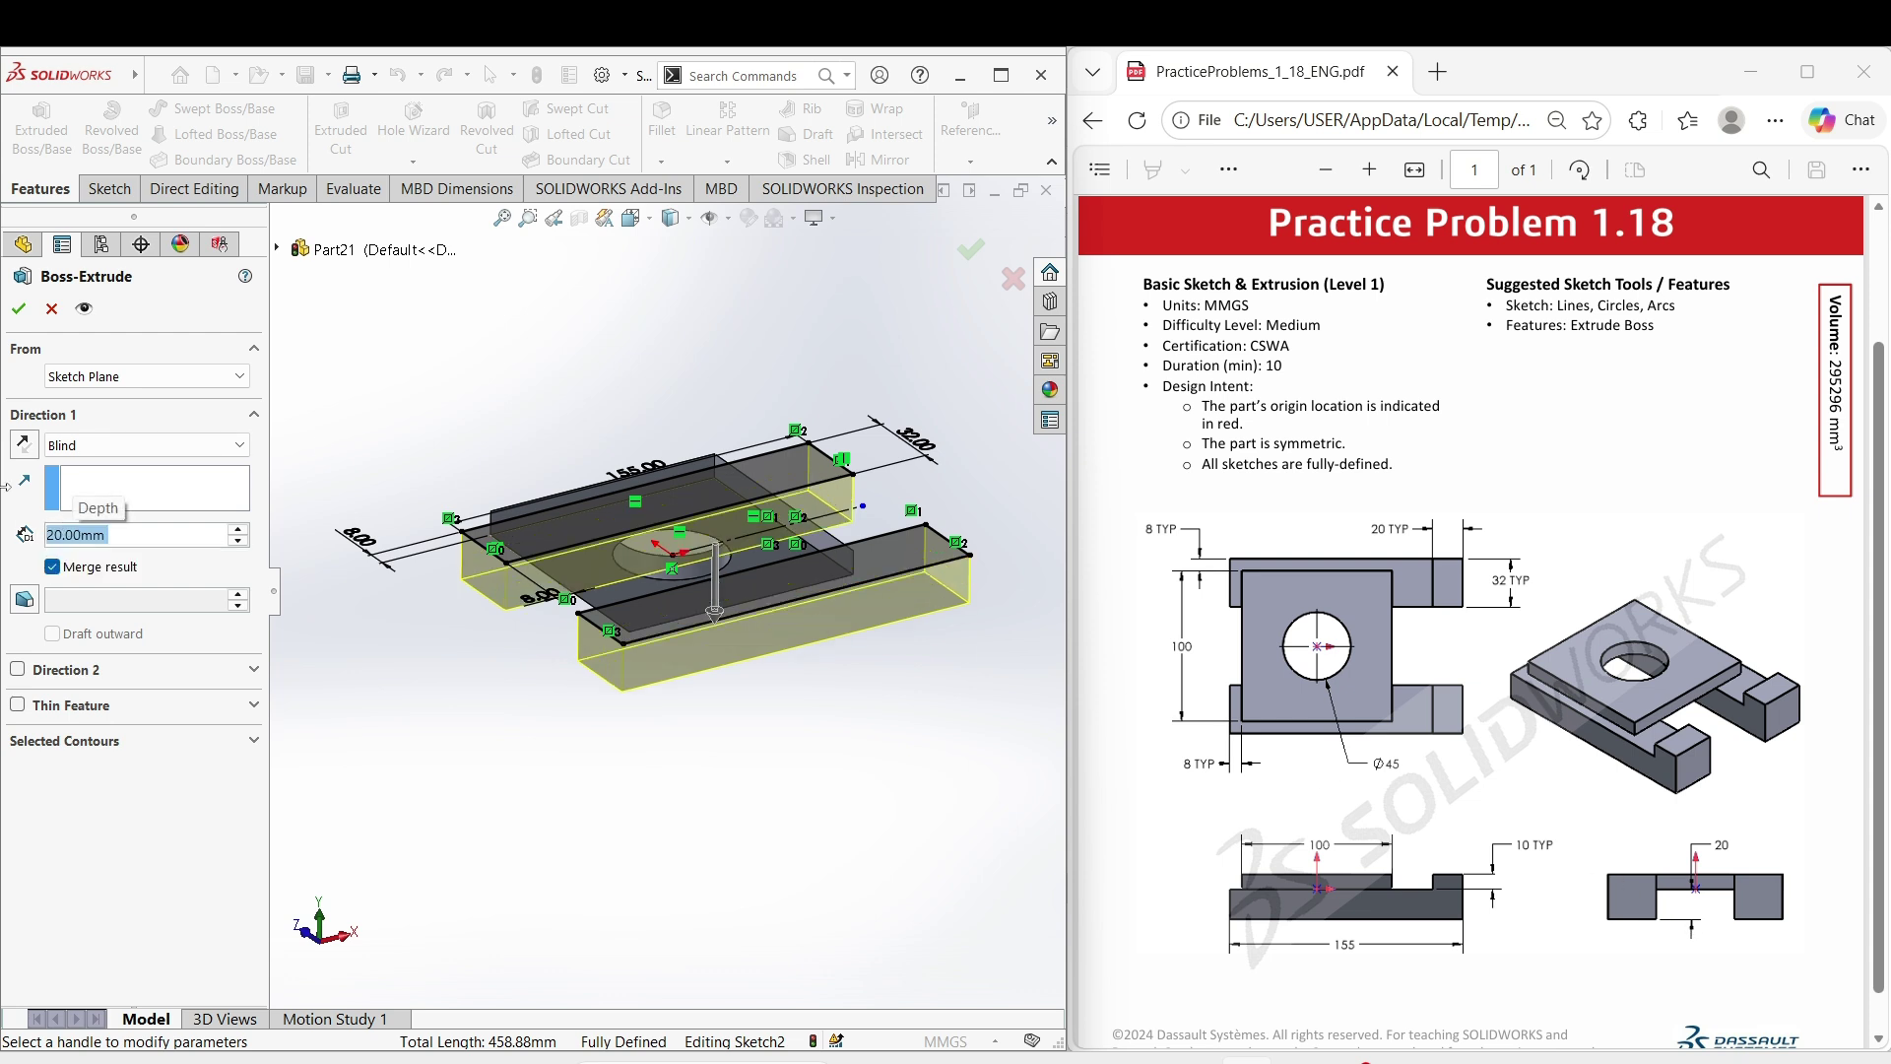
click(18, 308)
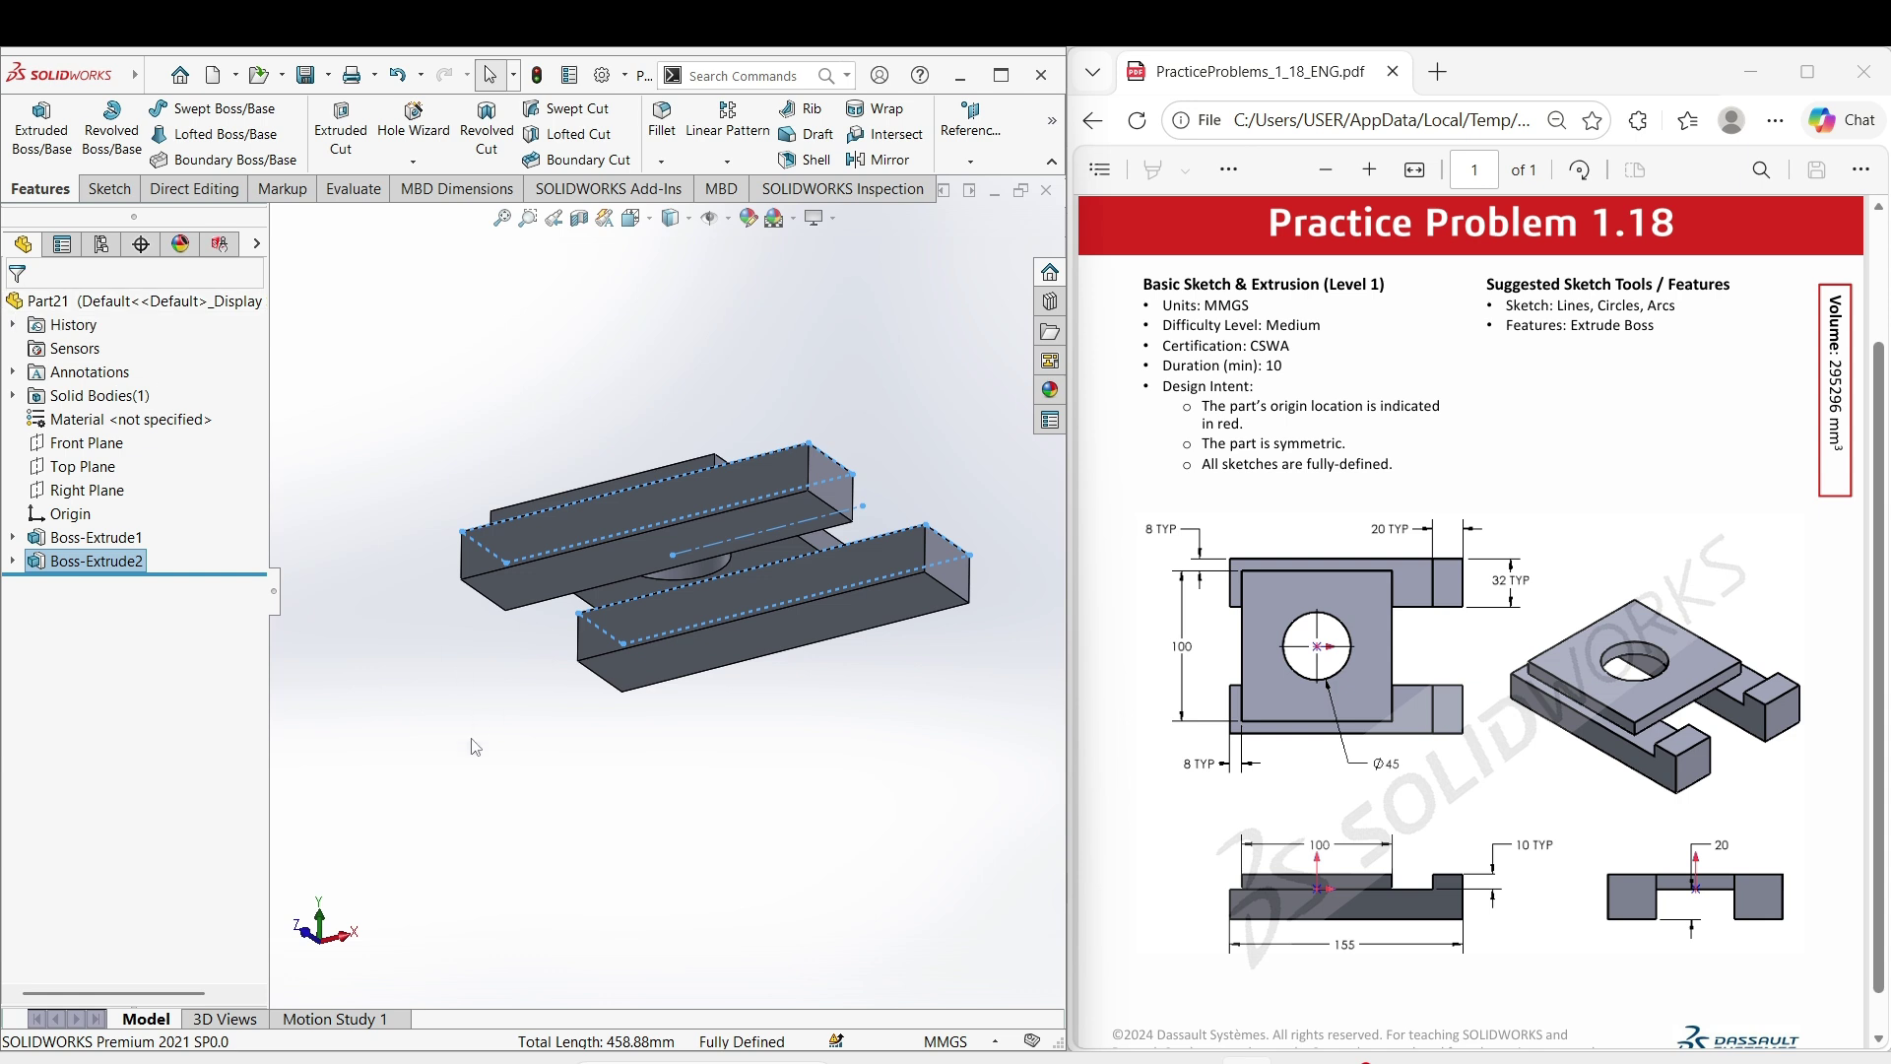
- Sketch a corner rectangle about 19 mm long across the full width of each rail's free end on the rails' upper face
middle_drag(594, 697, 631, 772)
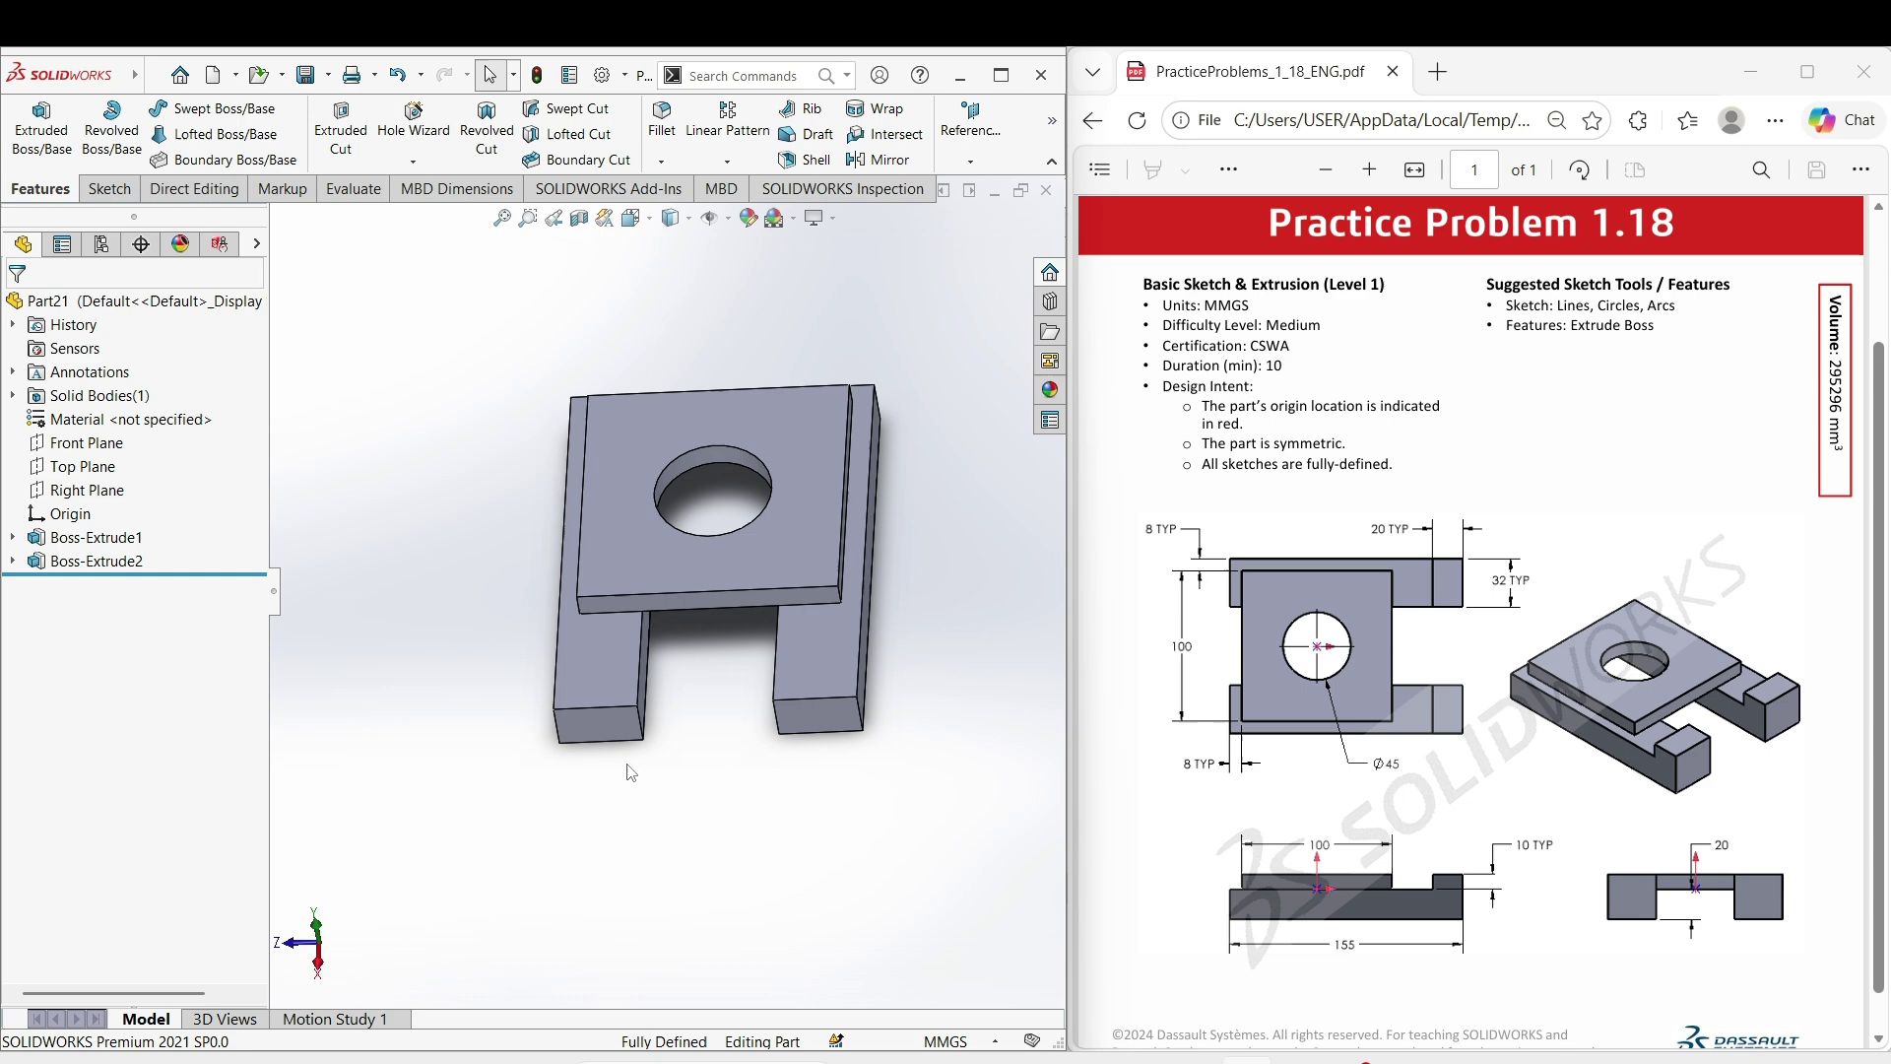
click(589, 688)
click(775, 681)
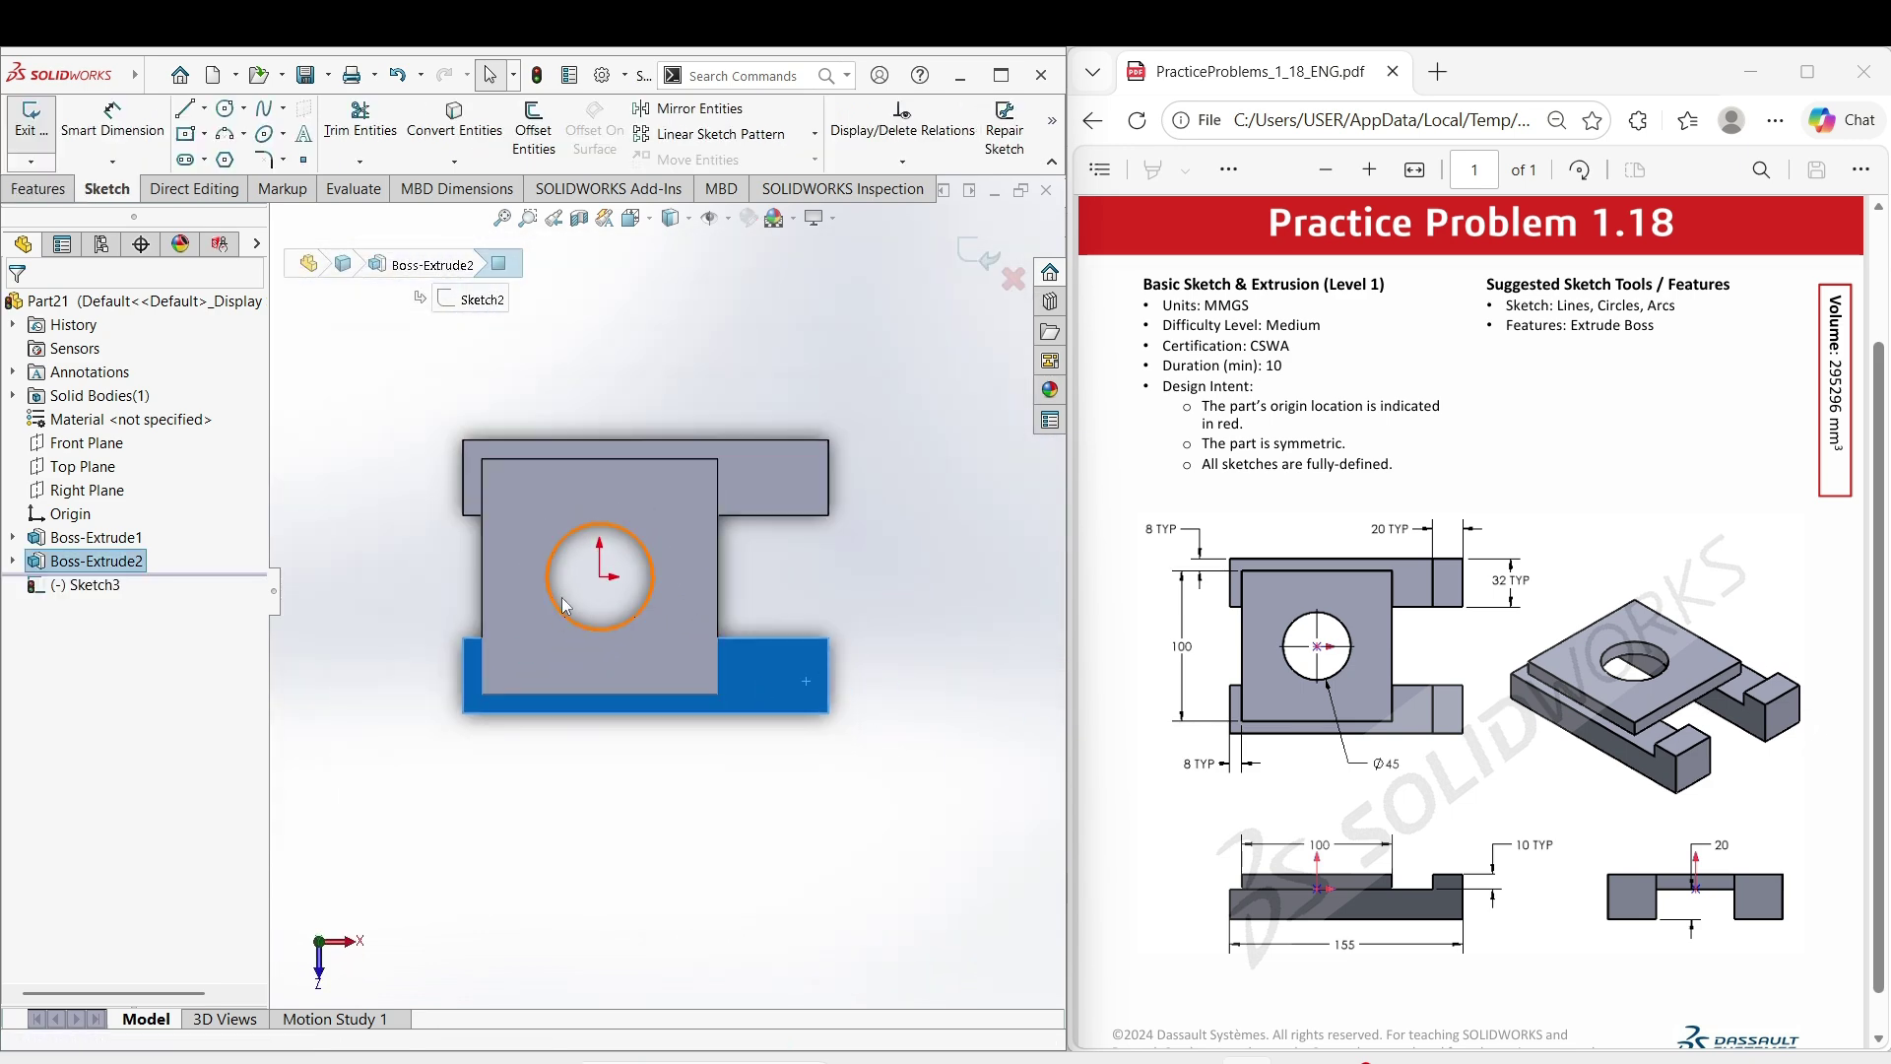
right_drag(937, 546, 934, 647)
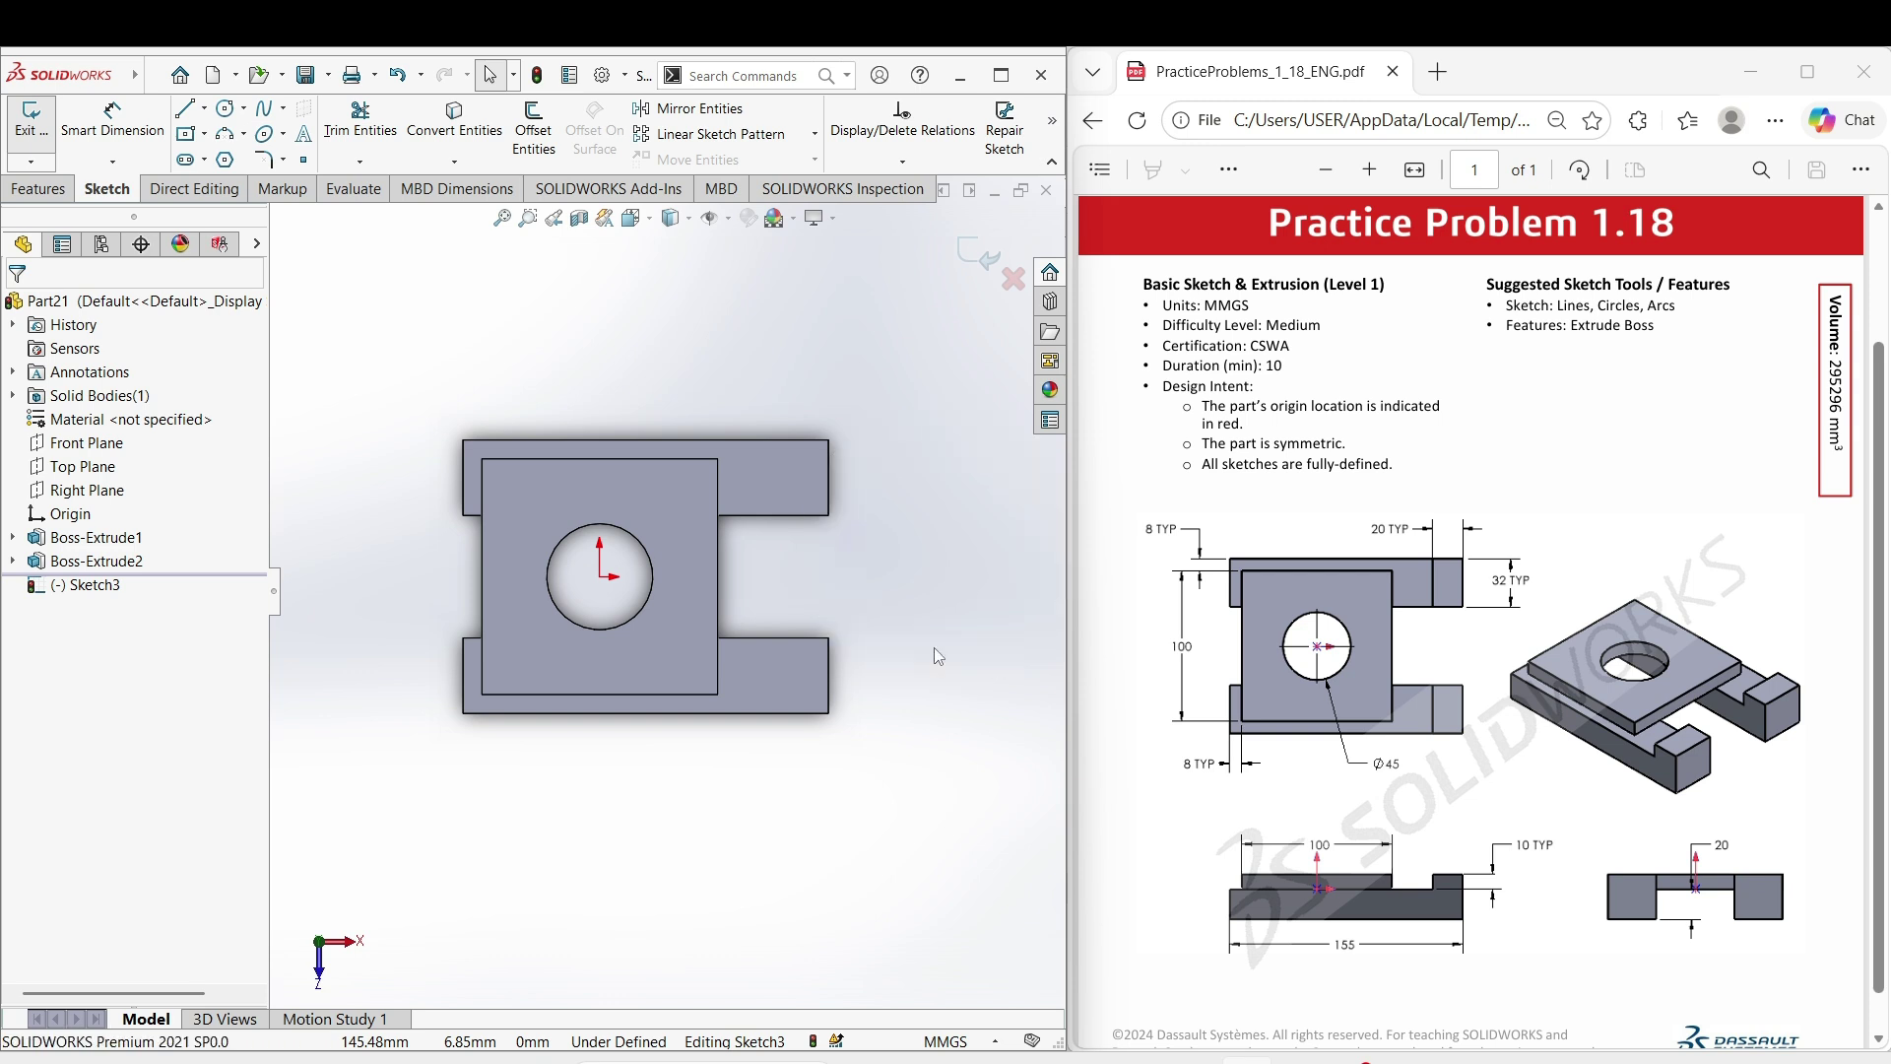
click(829, 440)
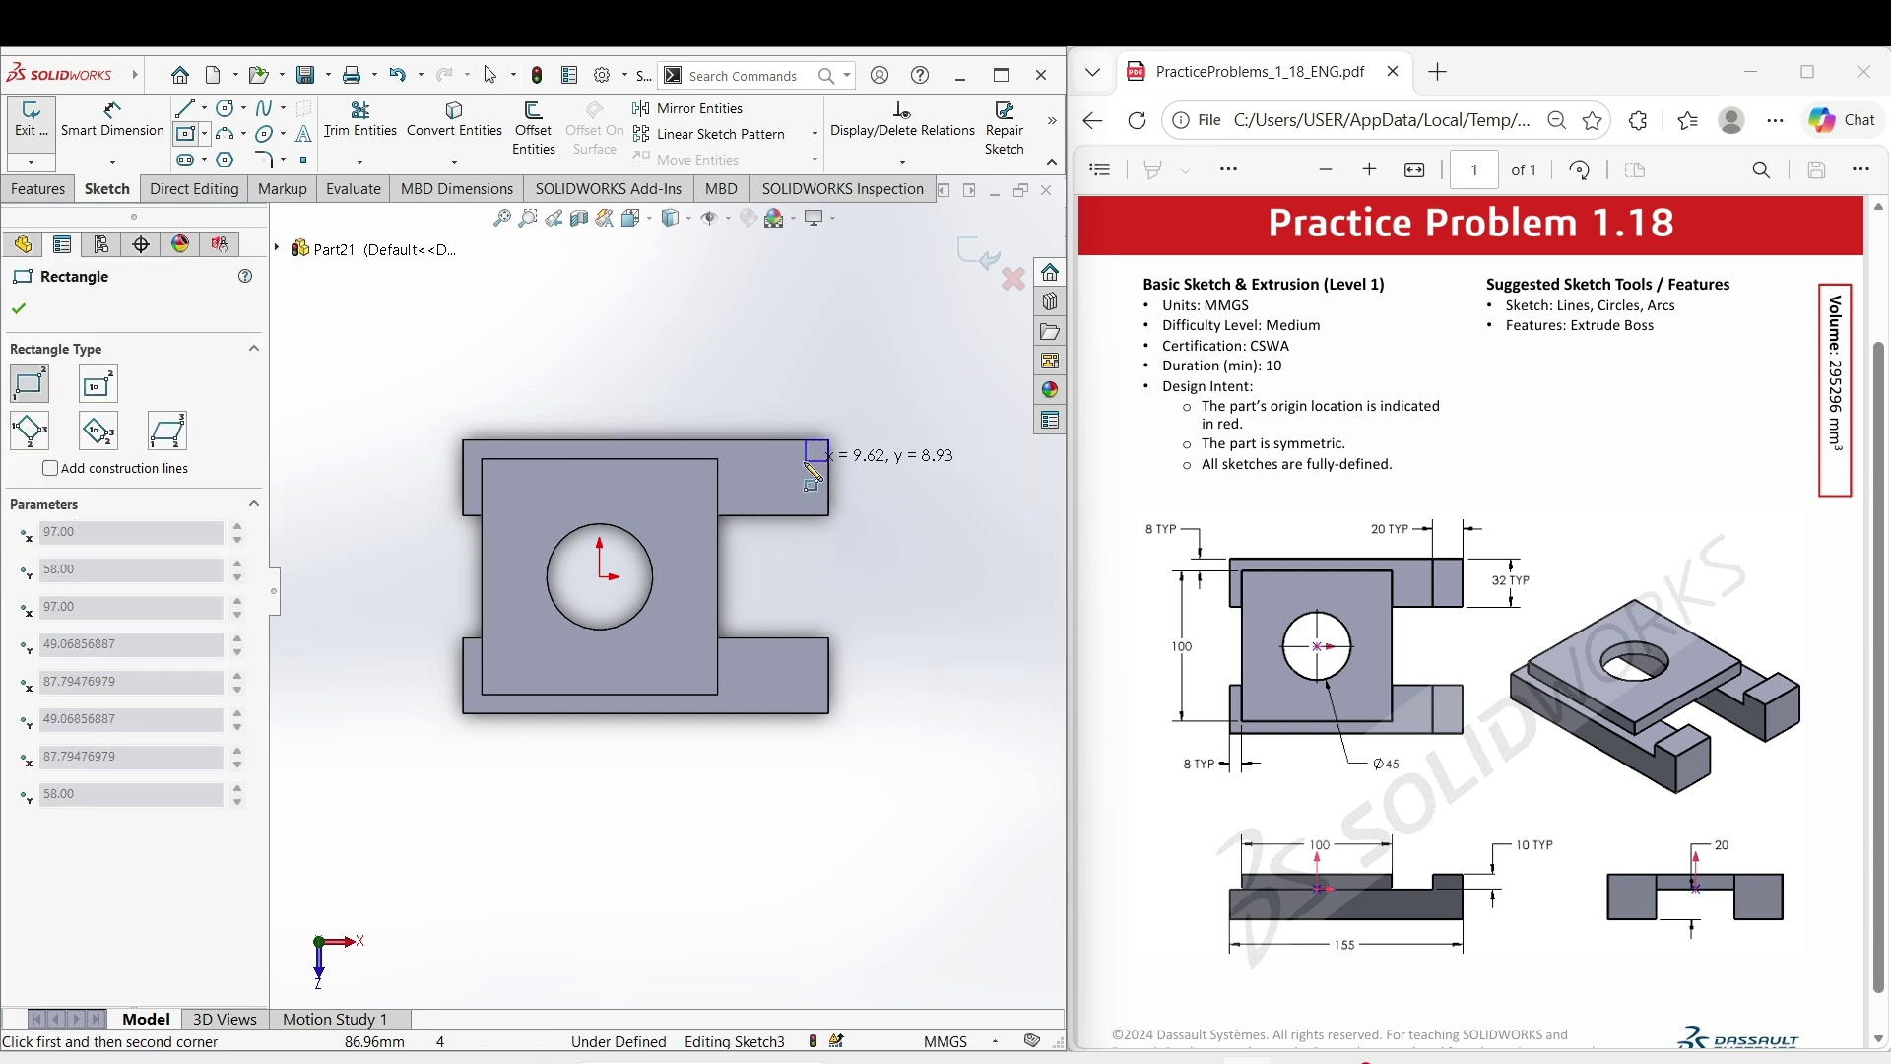
click(785, 516)
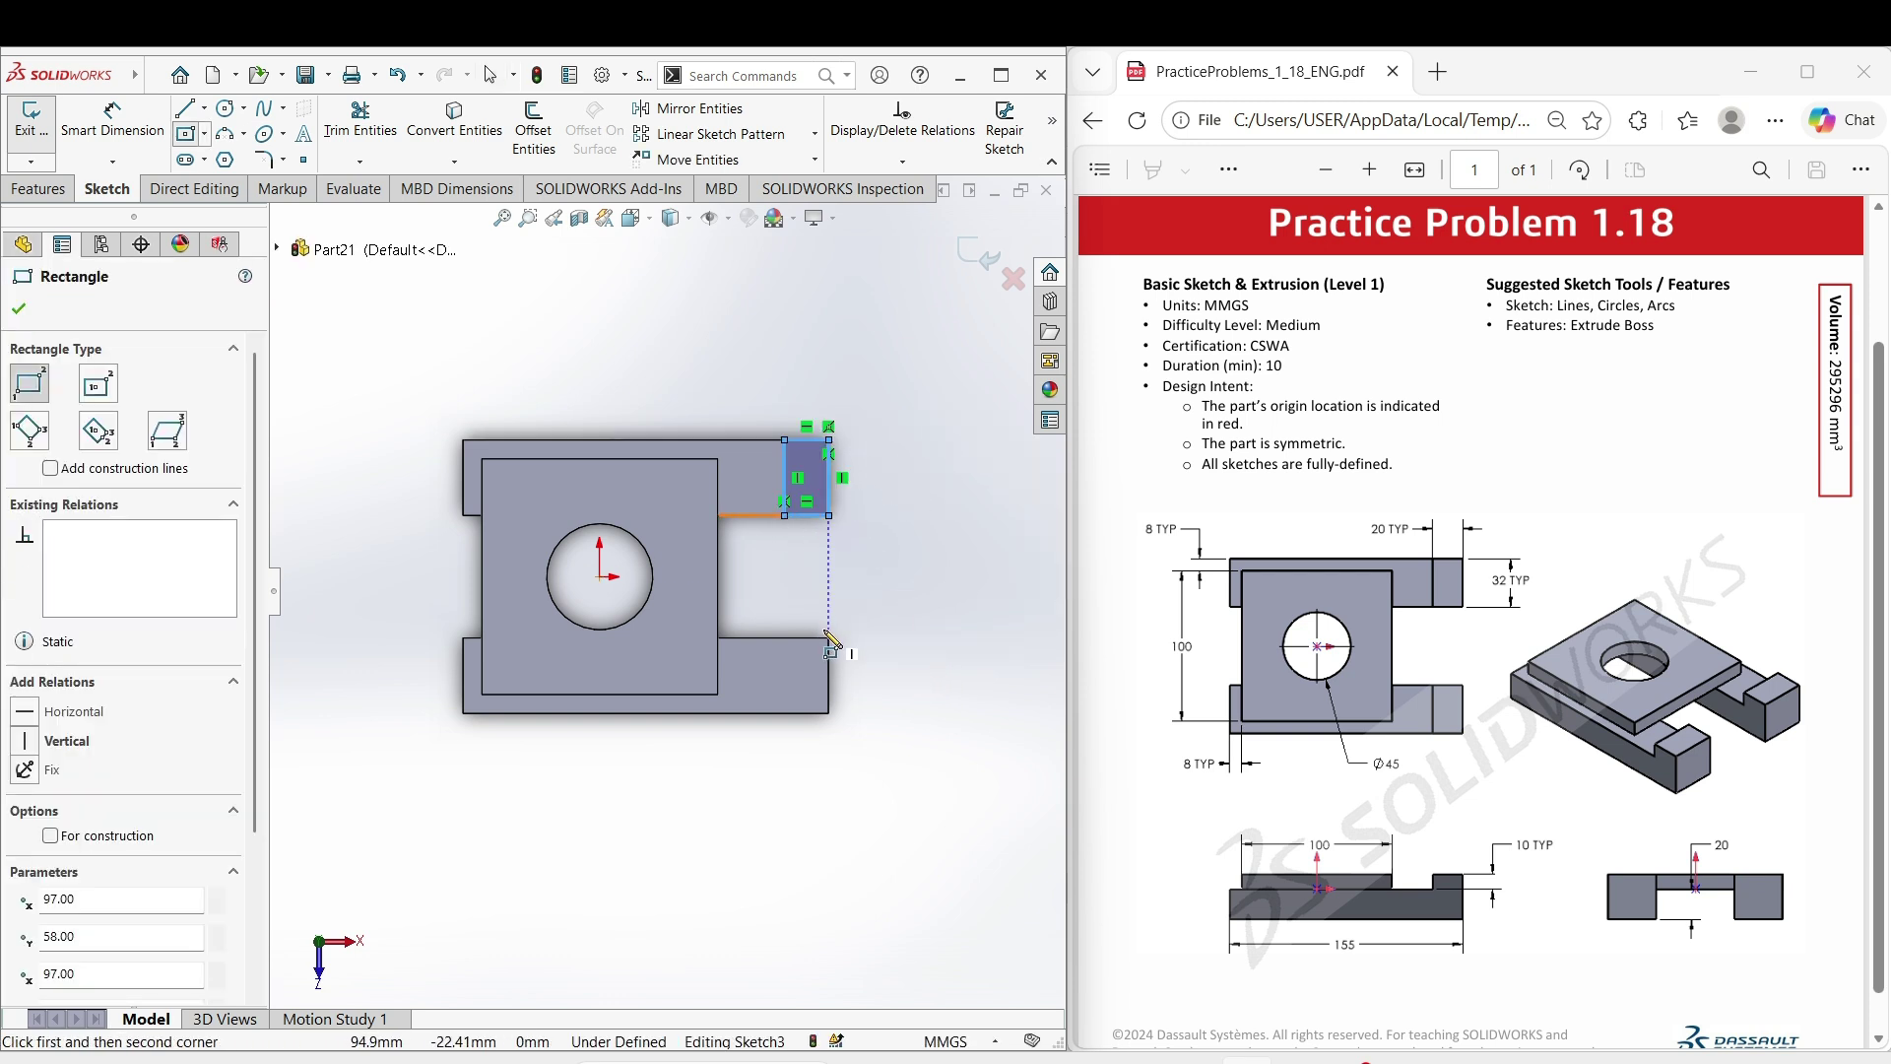
click(830, 638)
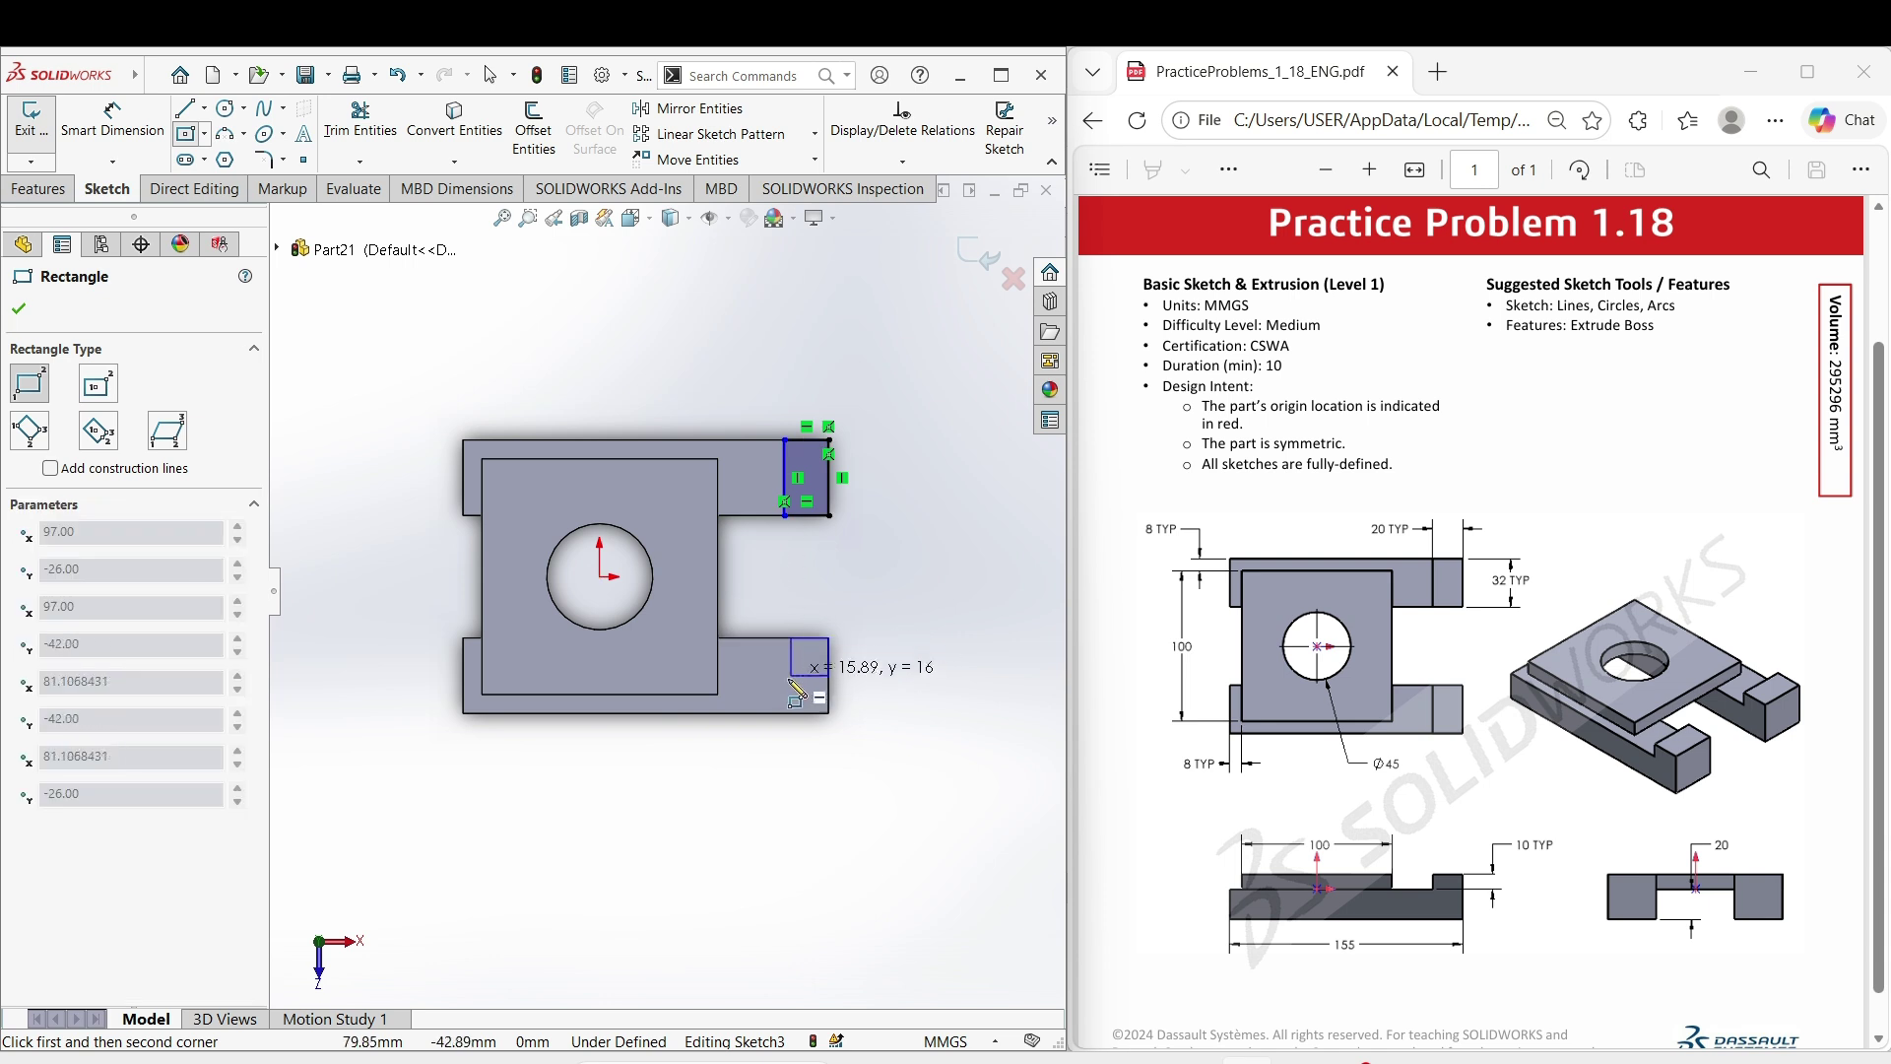
click(785, 713)
- Dimension the length of the first rail-end rectangle, the one on the rail drawn first, to 20 mm
right_drag(898, 800, 845, 495)
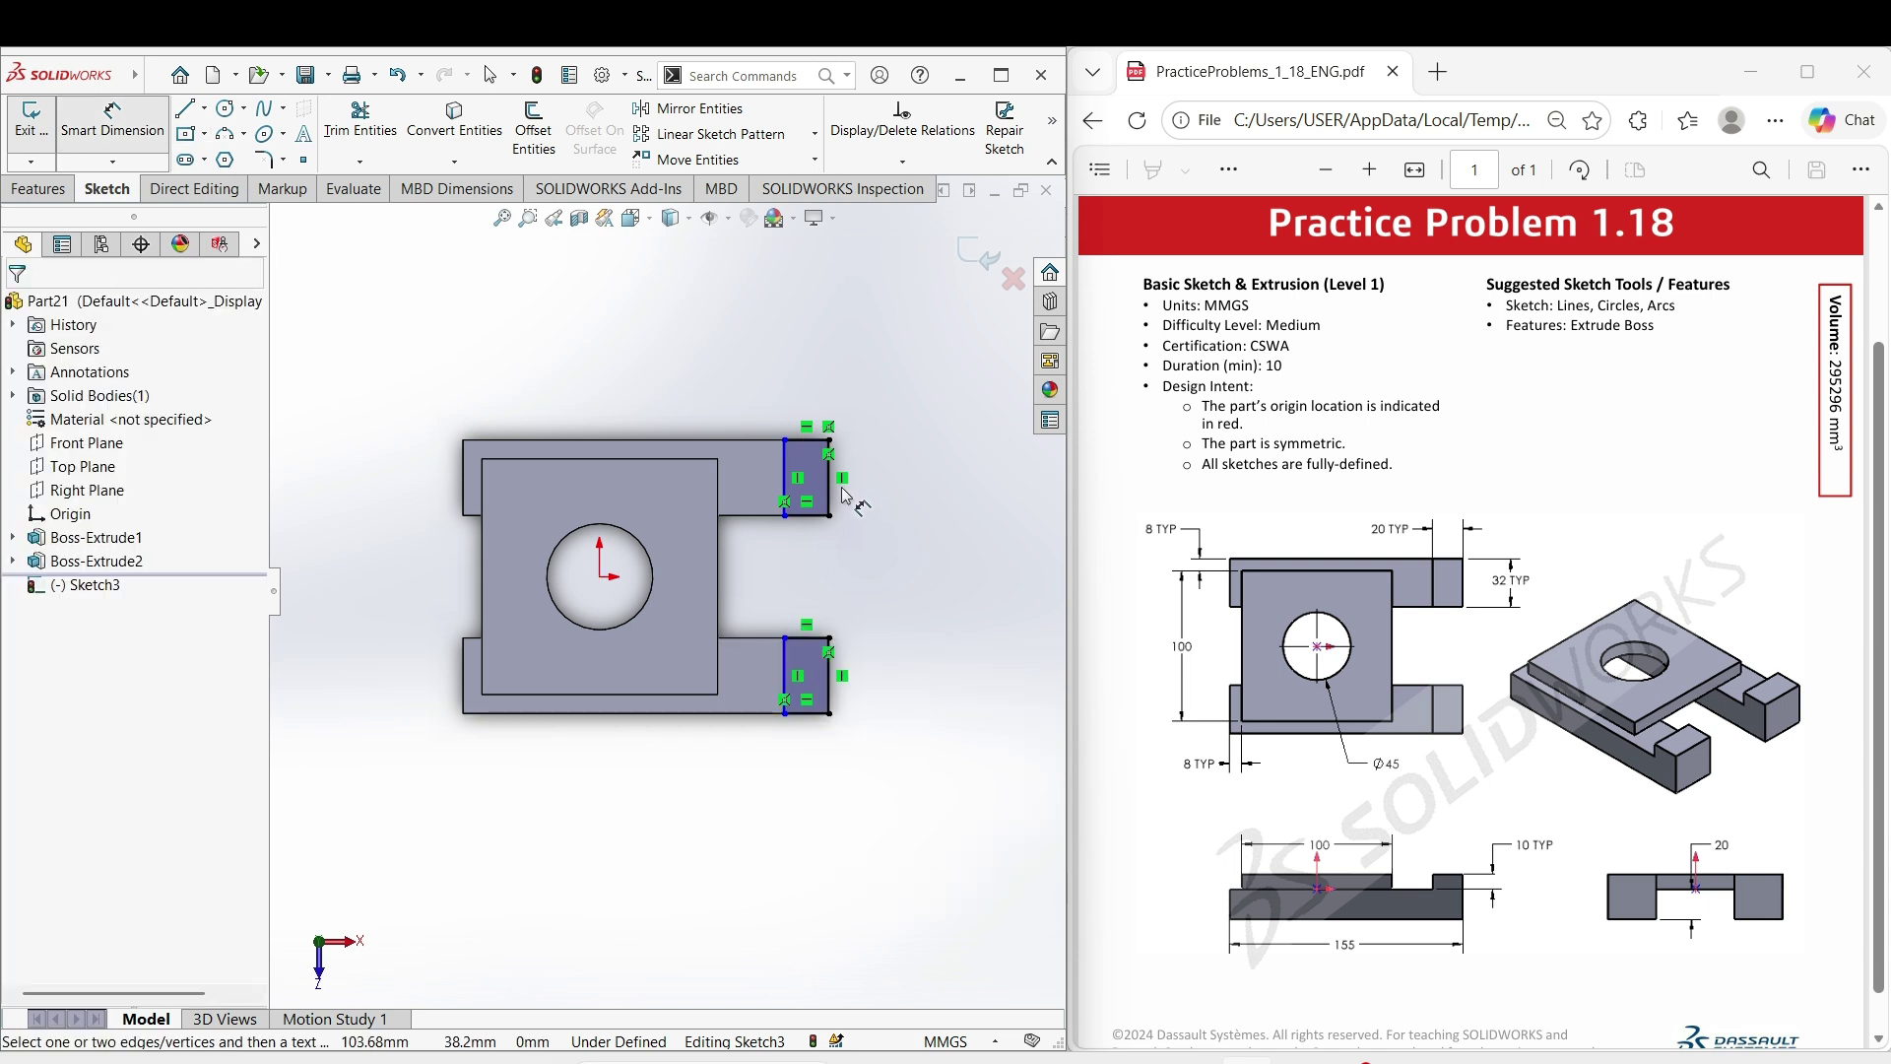
click(806, 443)
click(804, 360)
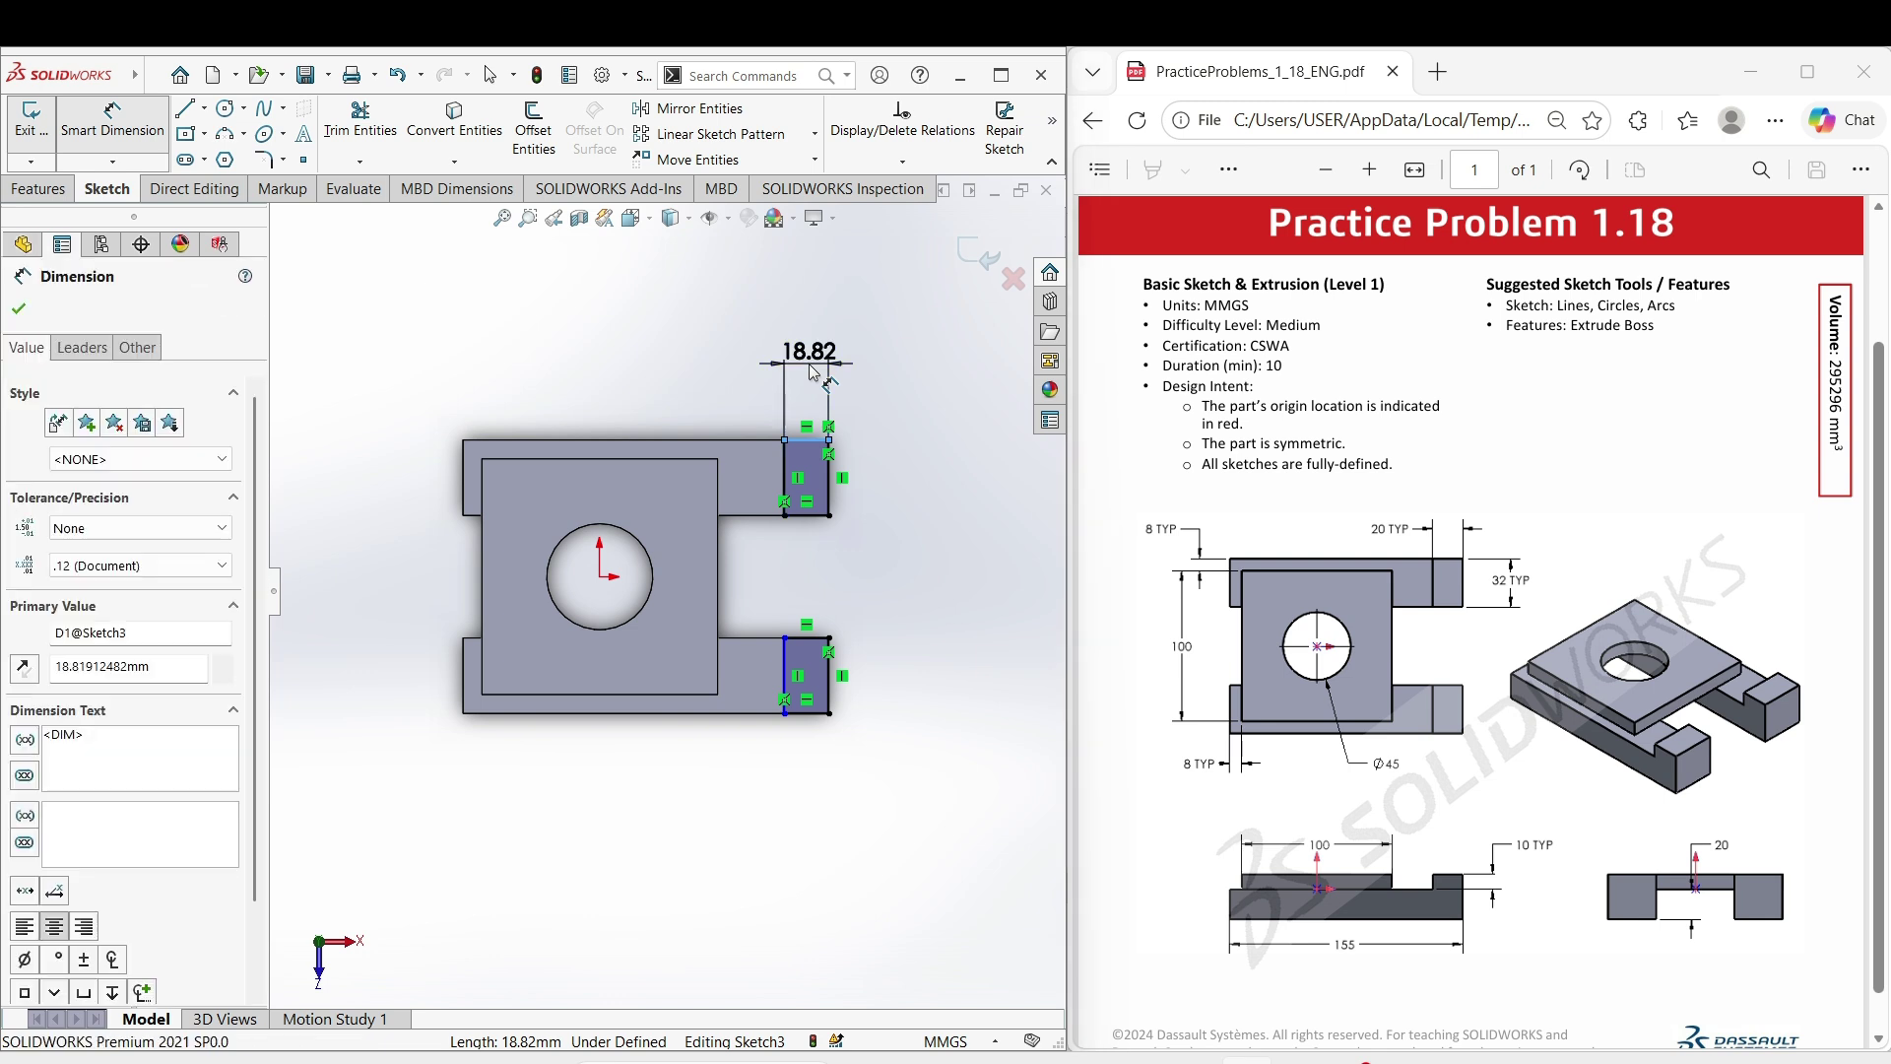
text(20)
key(Tab)
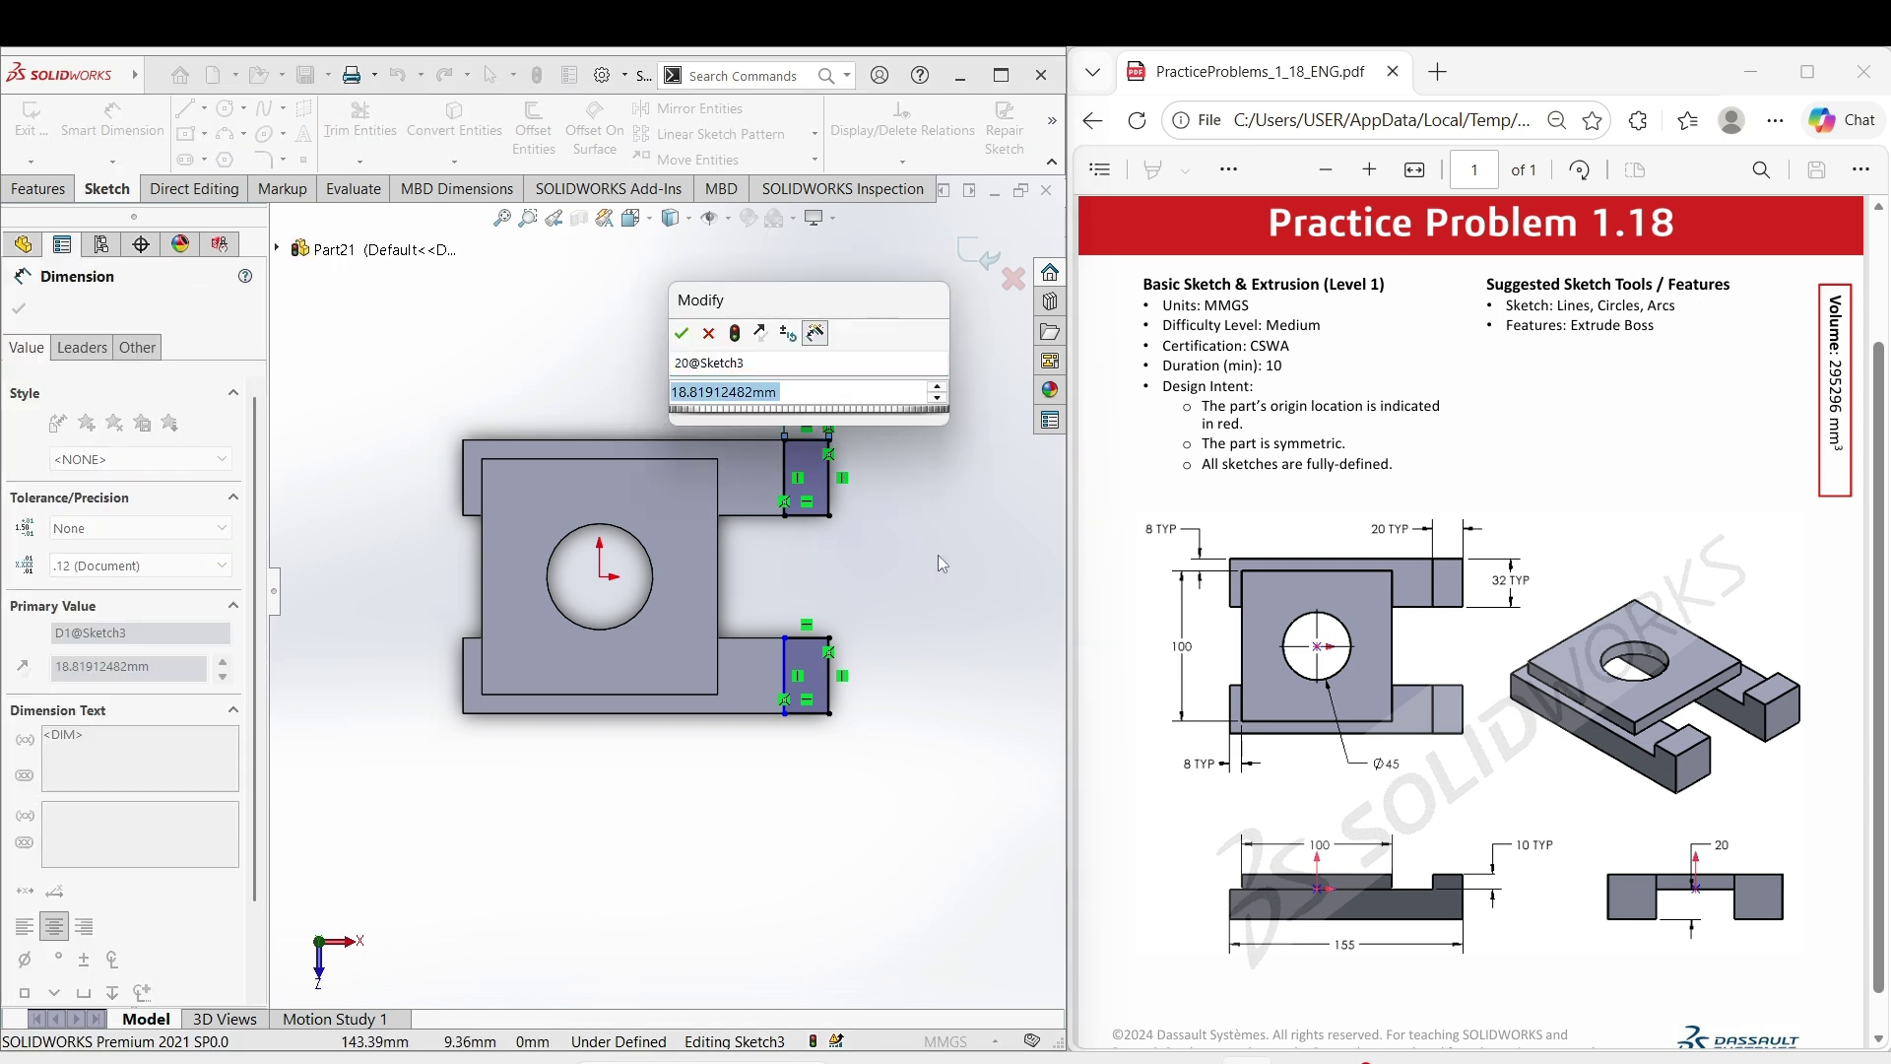
double_click(778, 398)
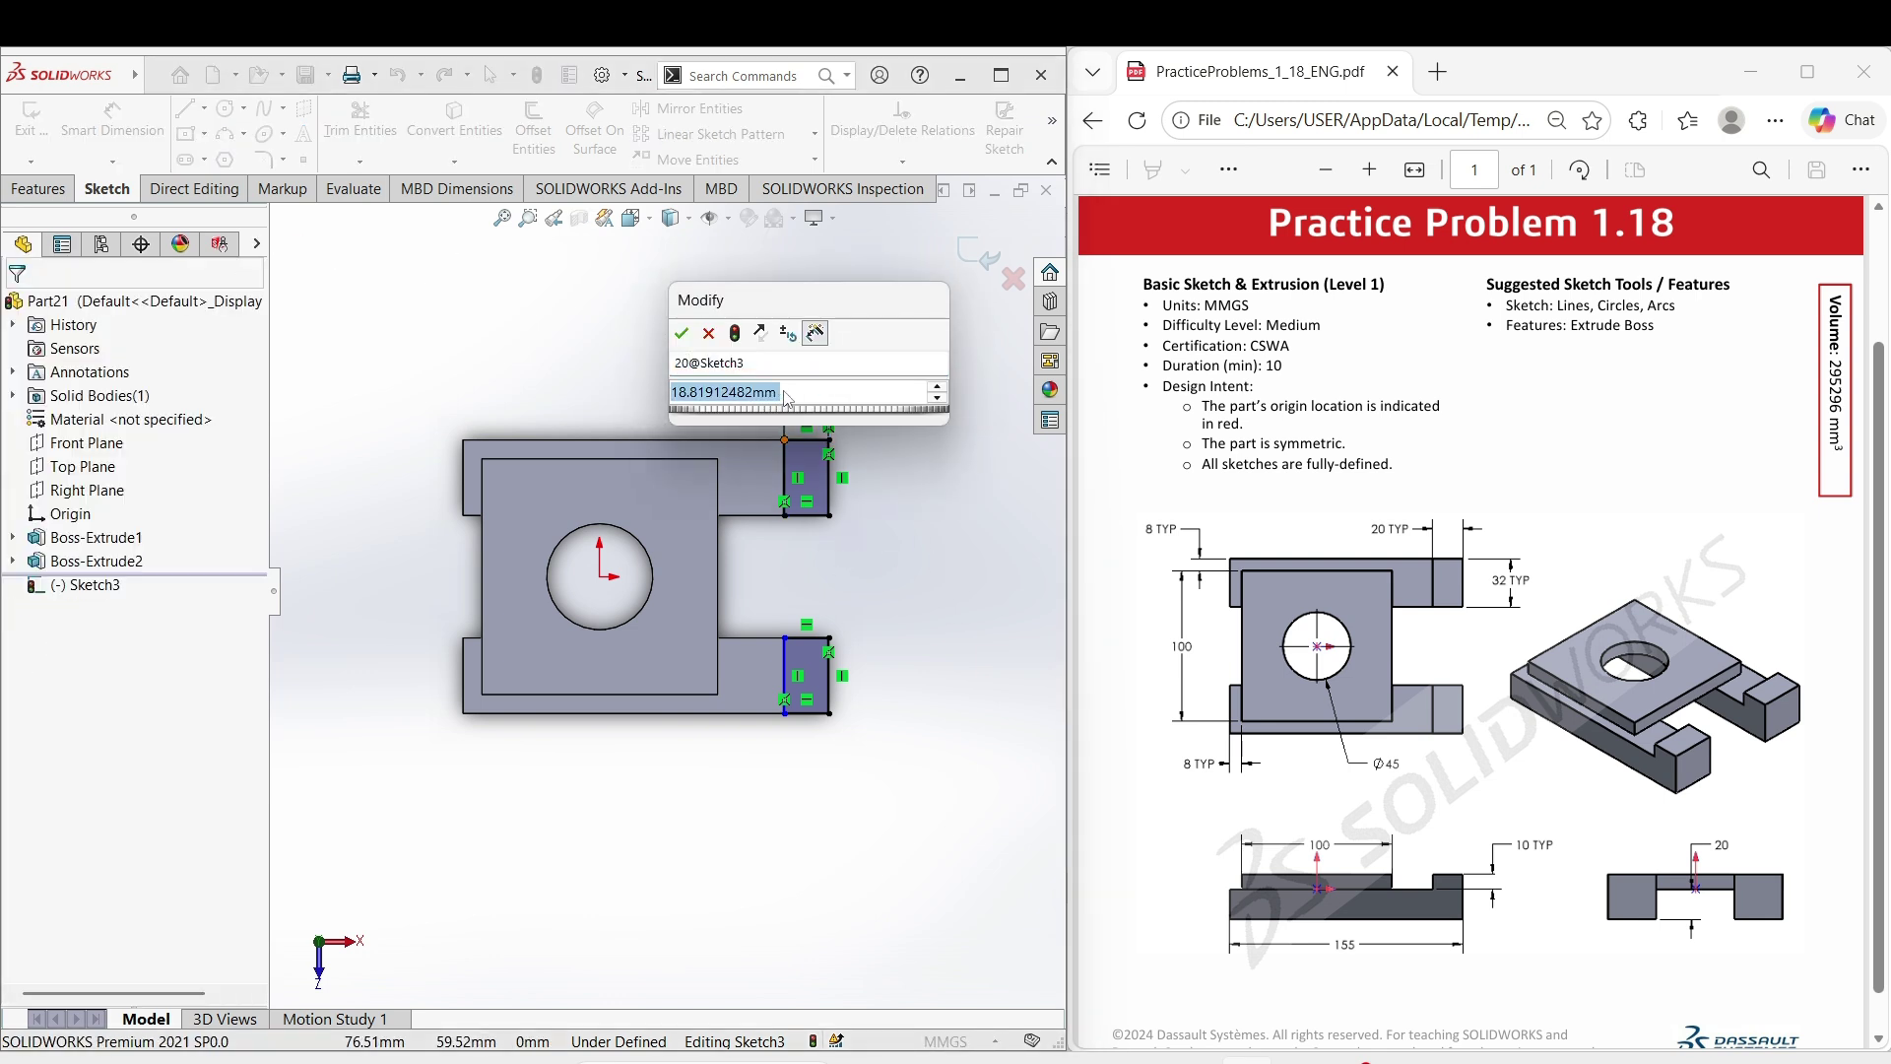
text(20)
key(Return)
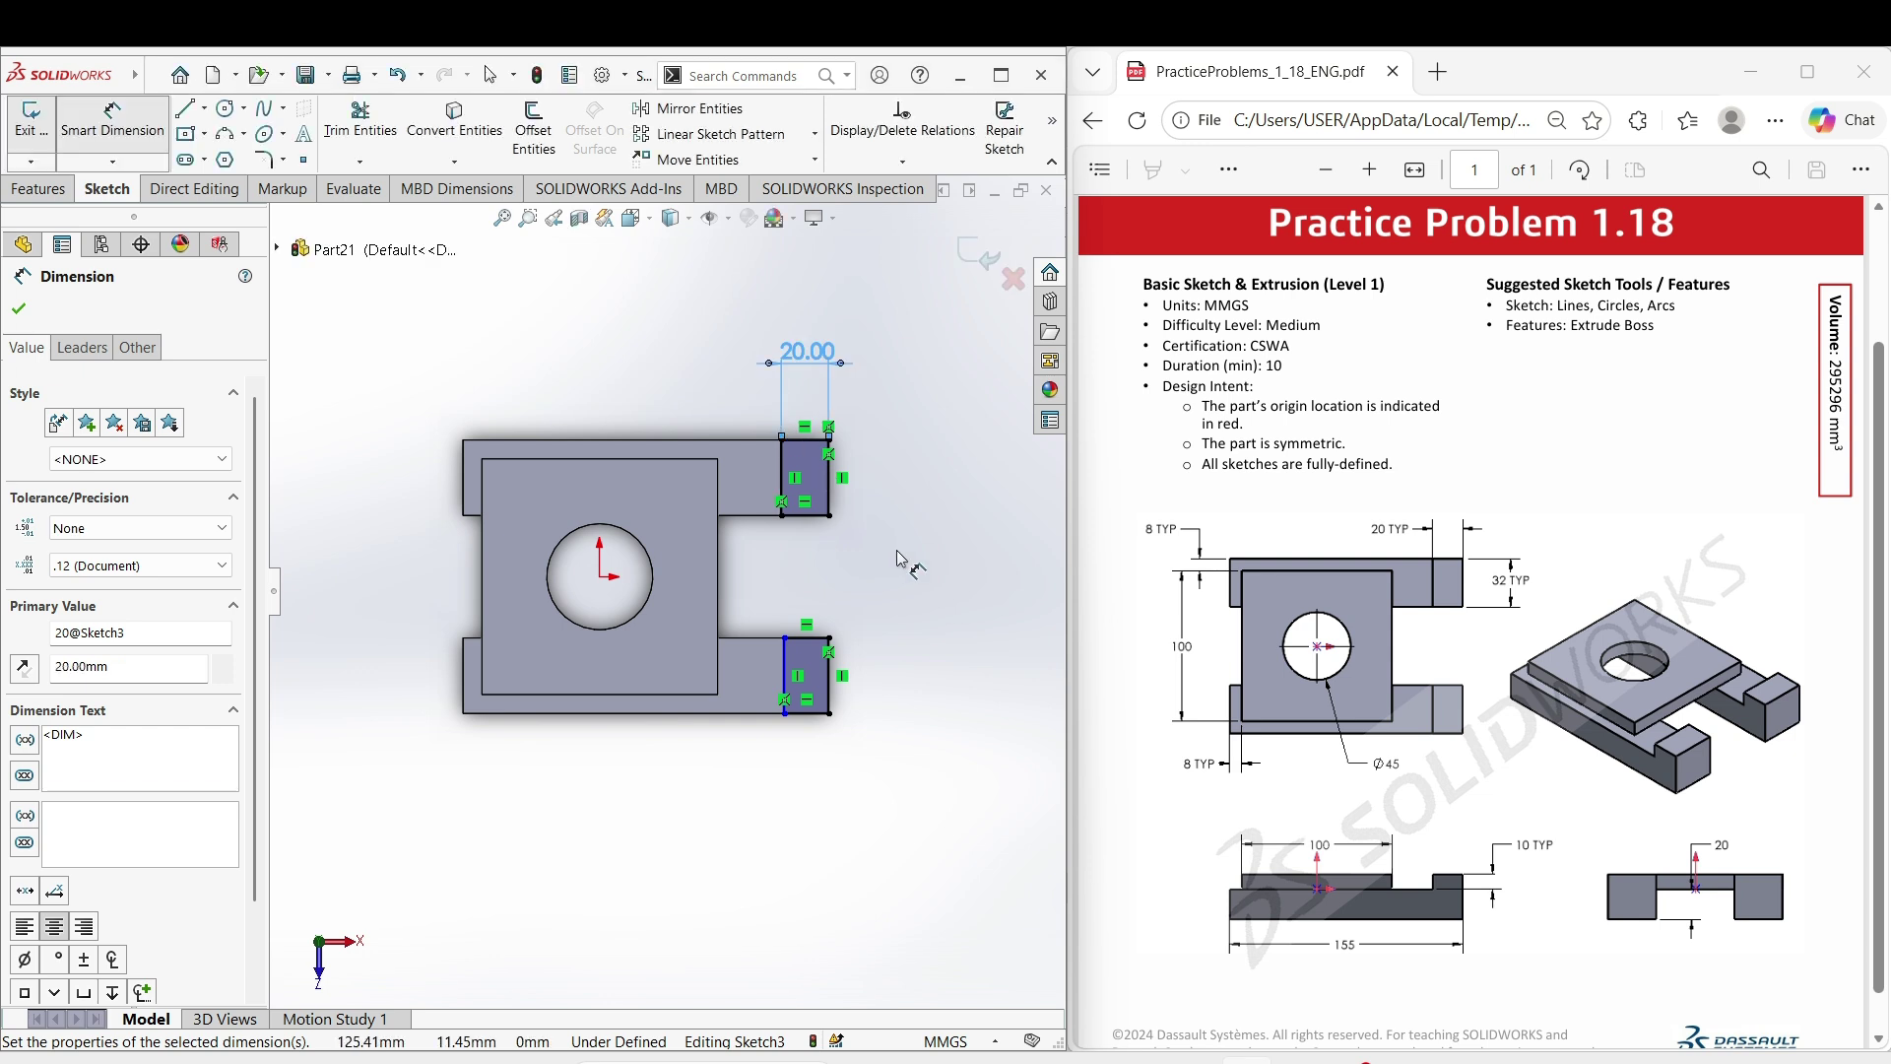
- Dimension the length of the second rail-end rectangle to 20 mm
click(798, 715)
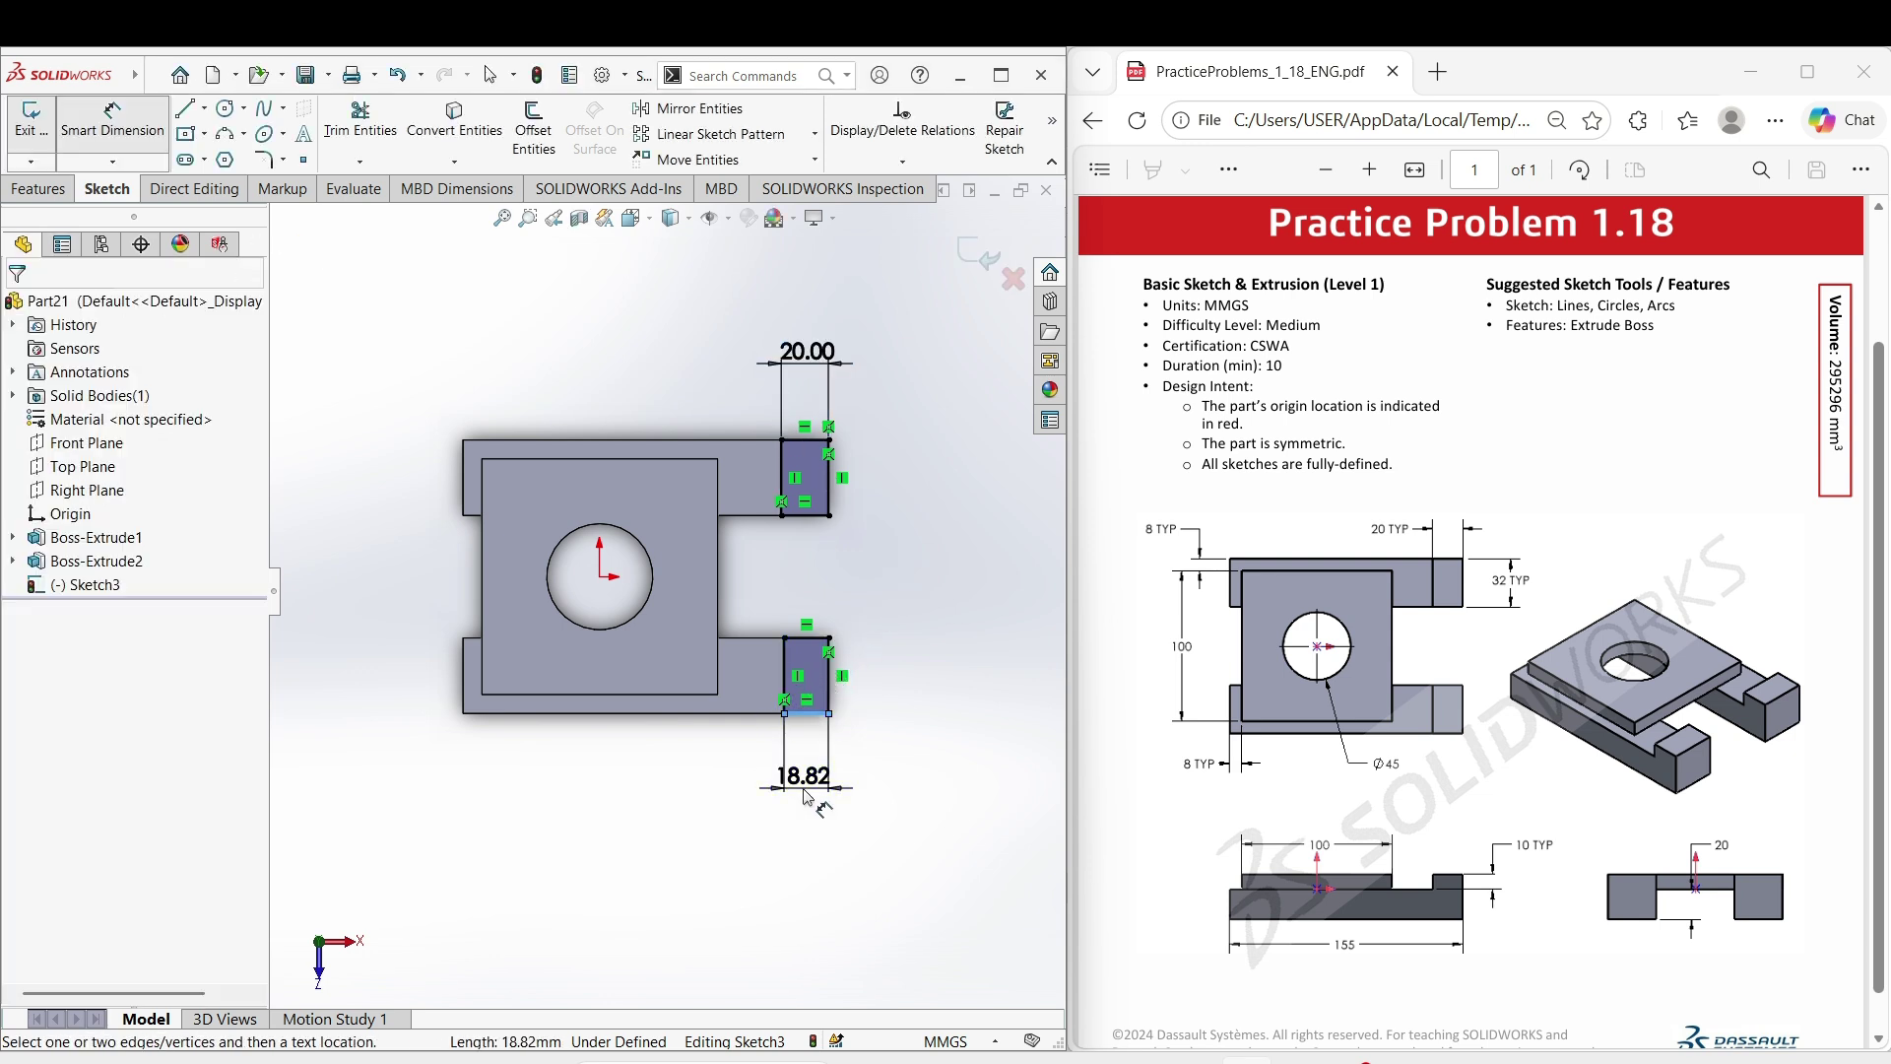
click(790, 774)
text(20)
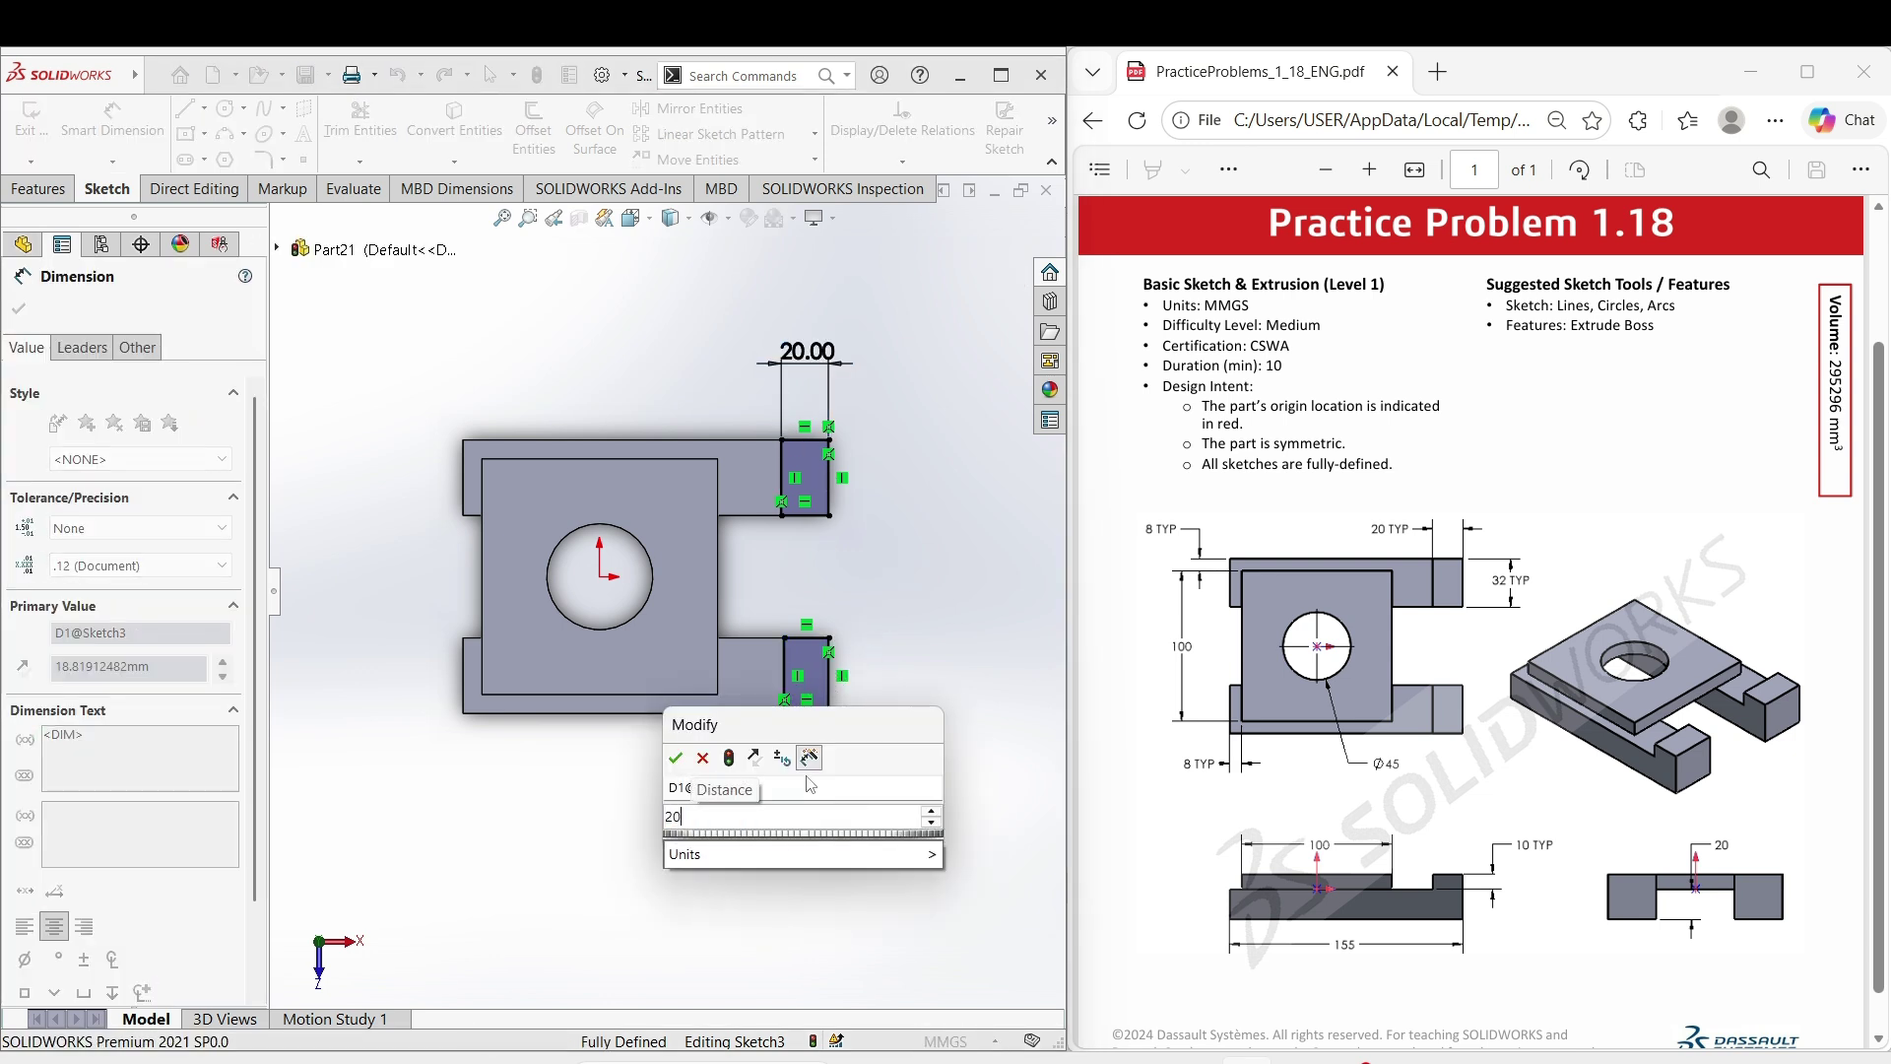
key(Return)
right_click(931, 753)
click(967, 804)
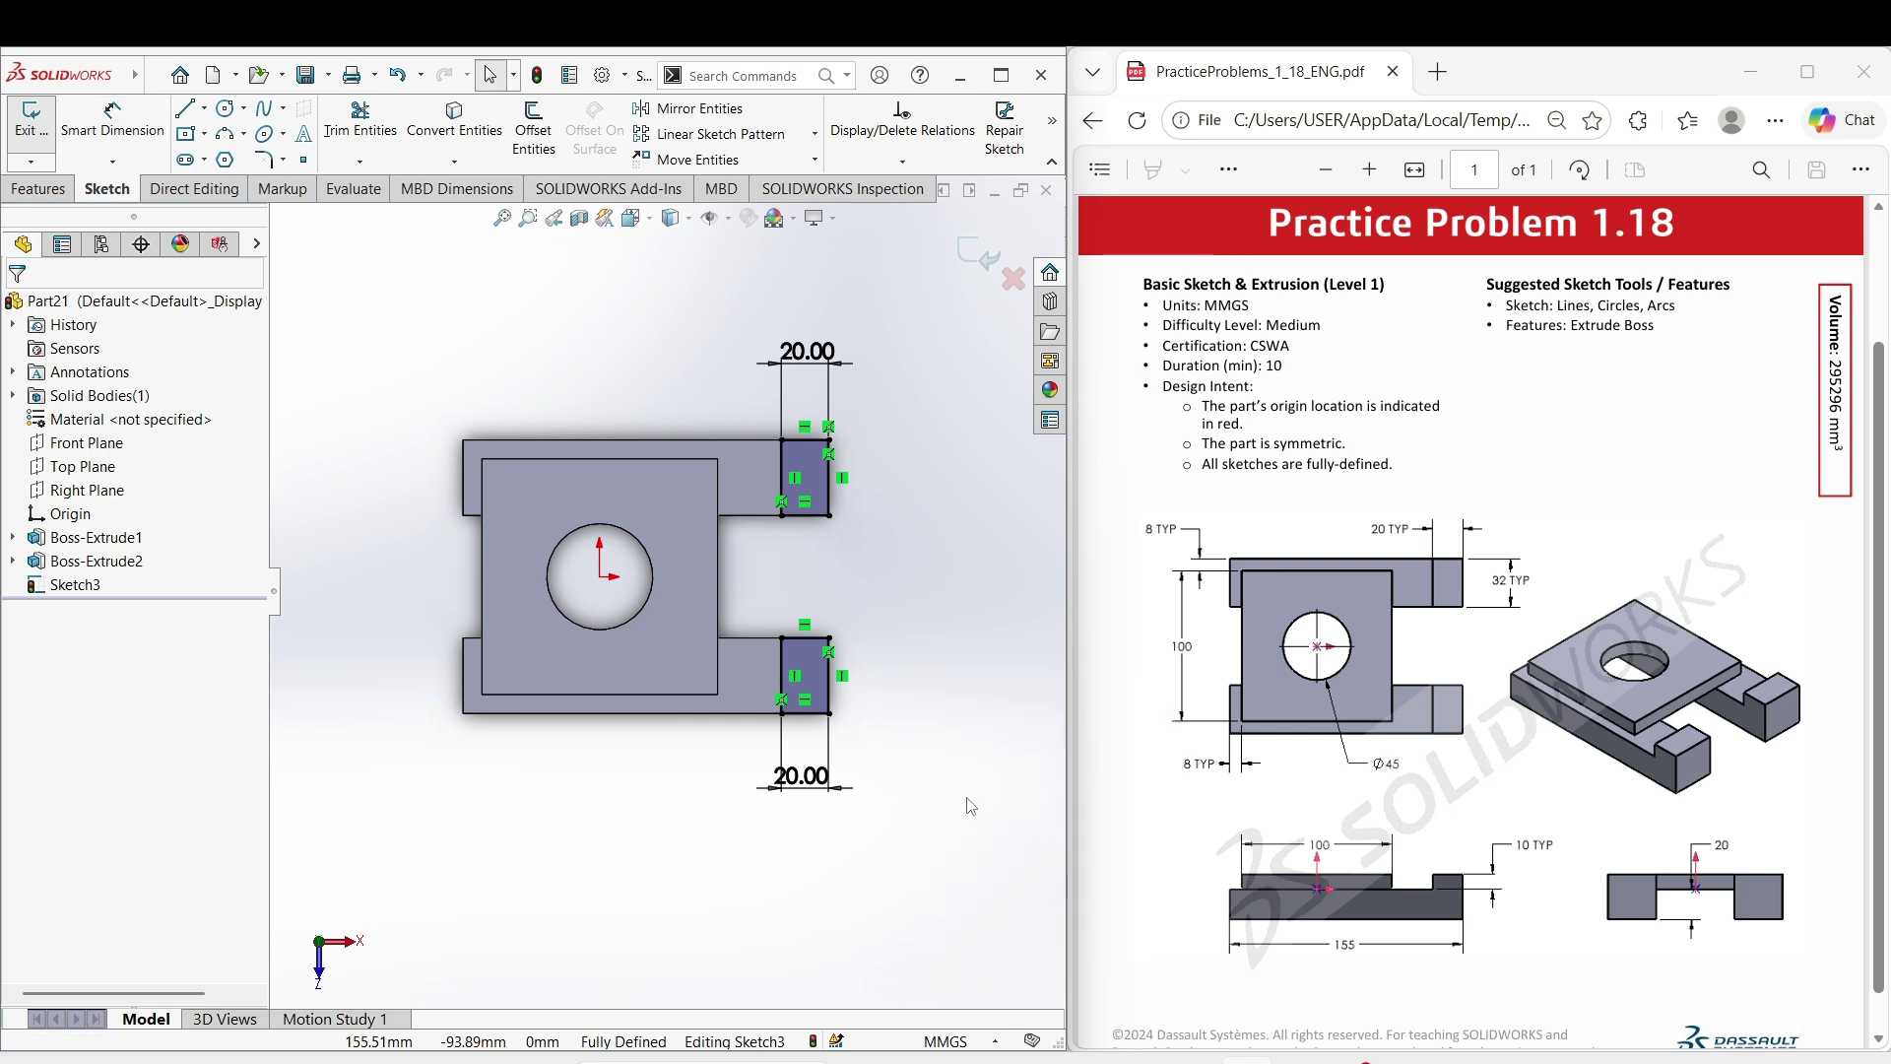
- Extrude both rail-end rectangles 10 mm upward as raised blocks merged with the rails
click(18, 194)
click(41, 129)
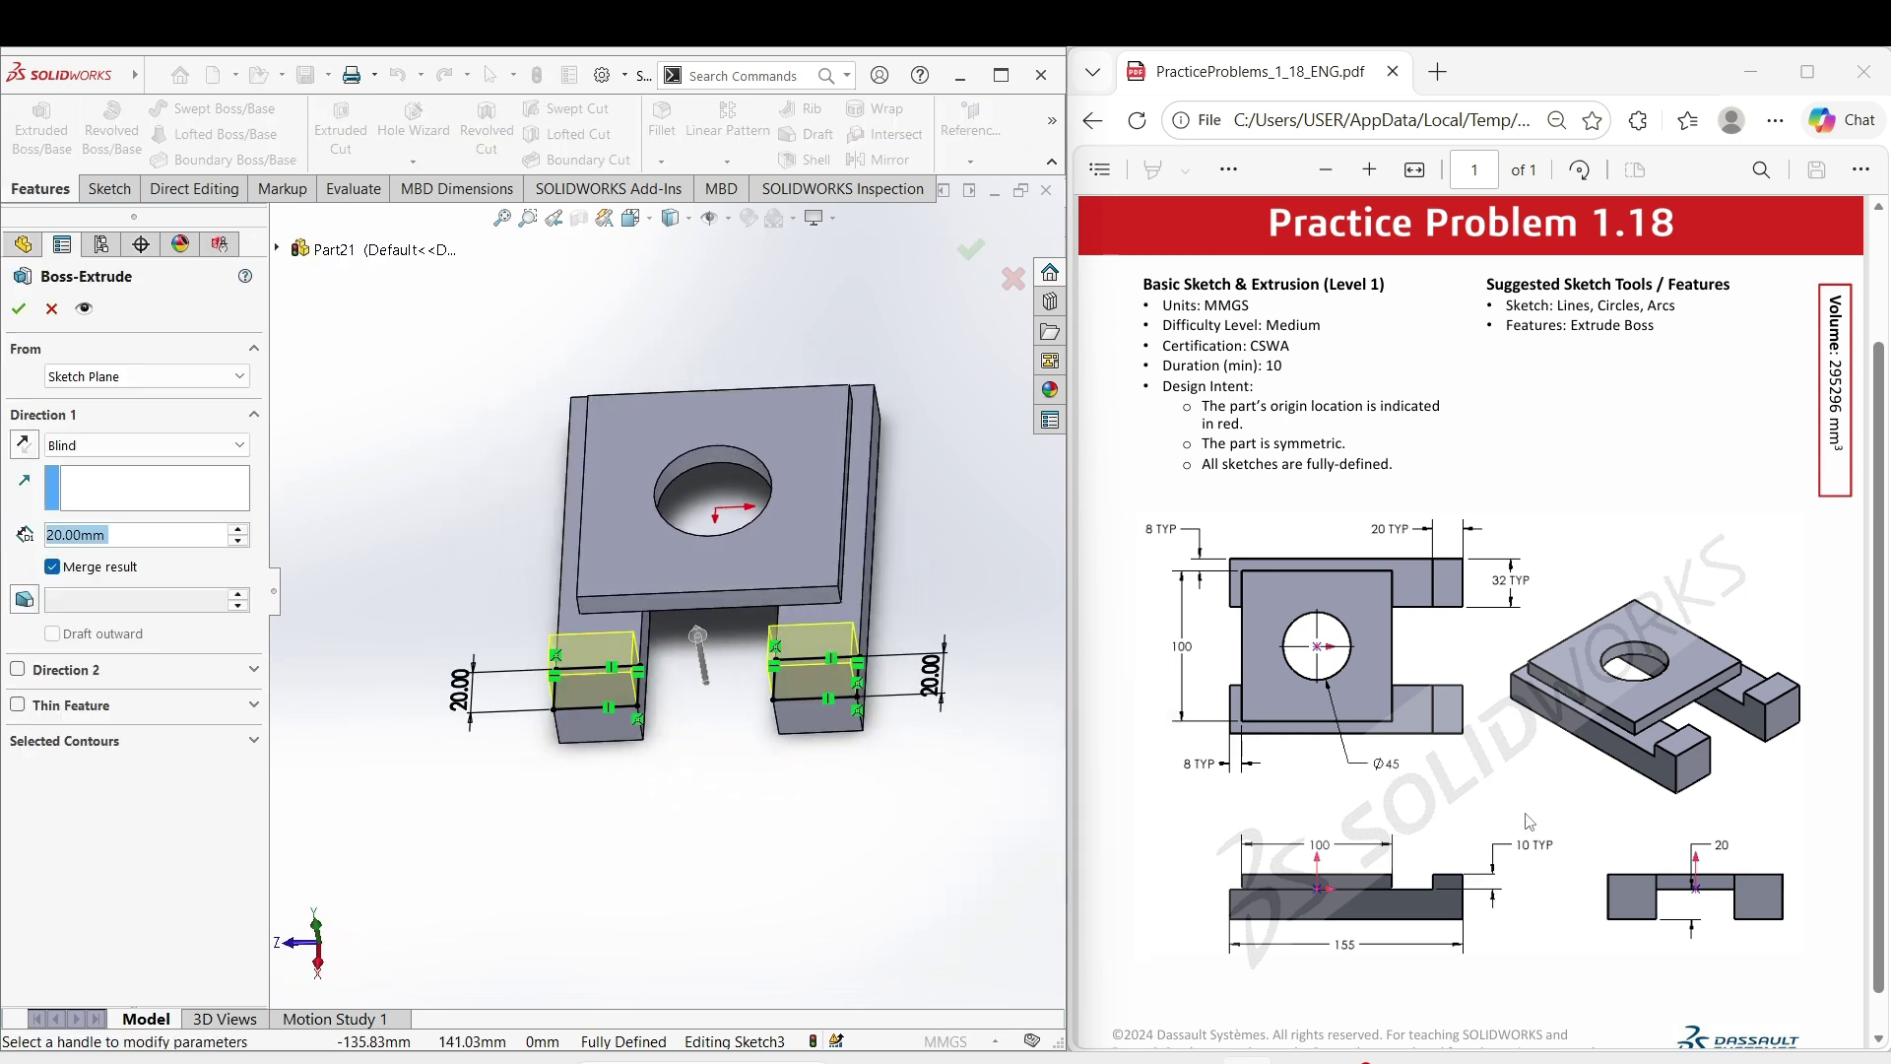
text(10)
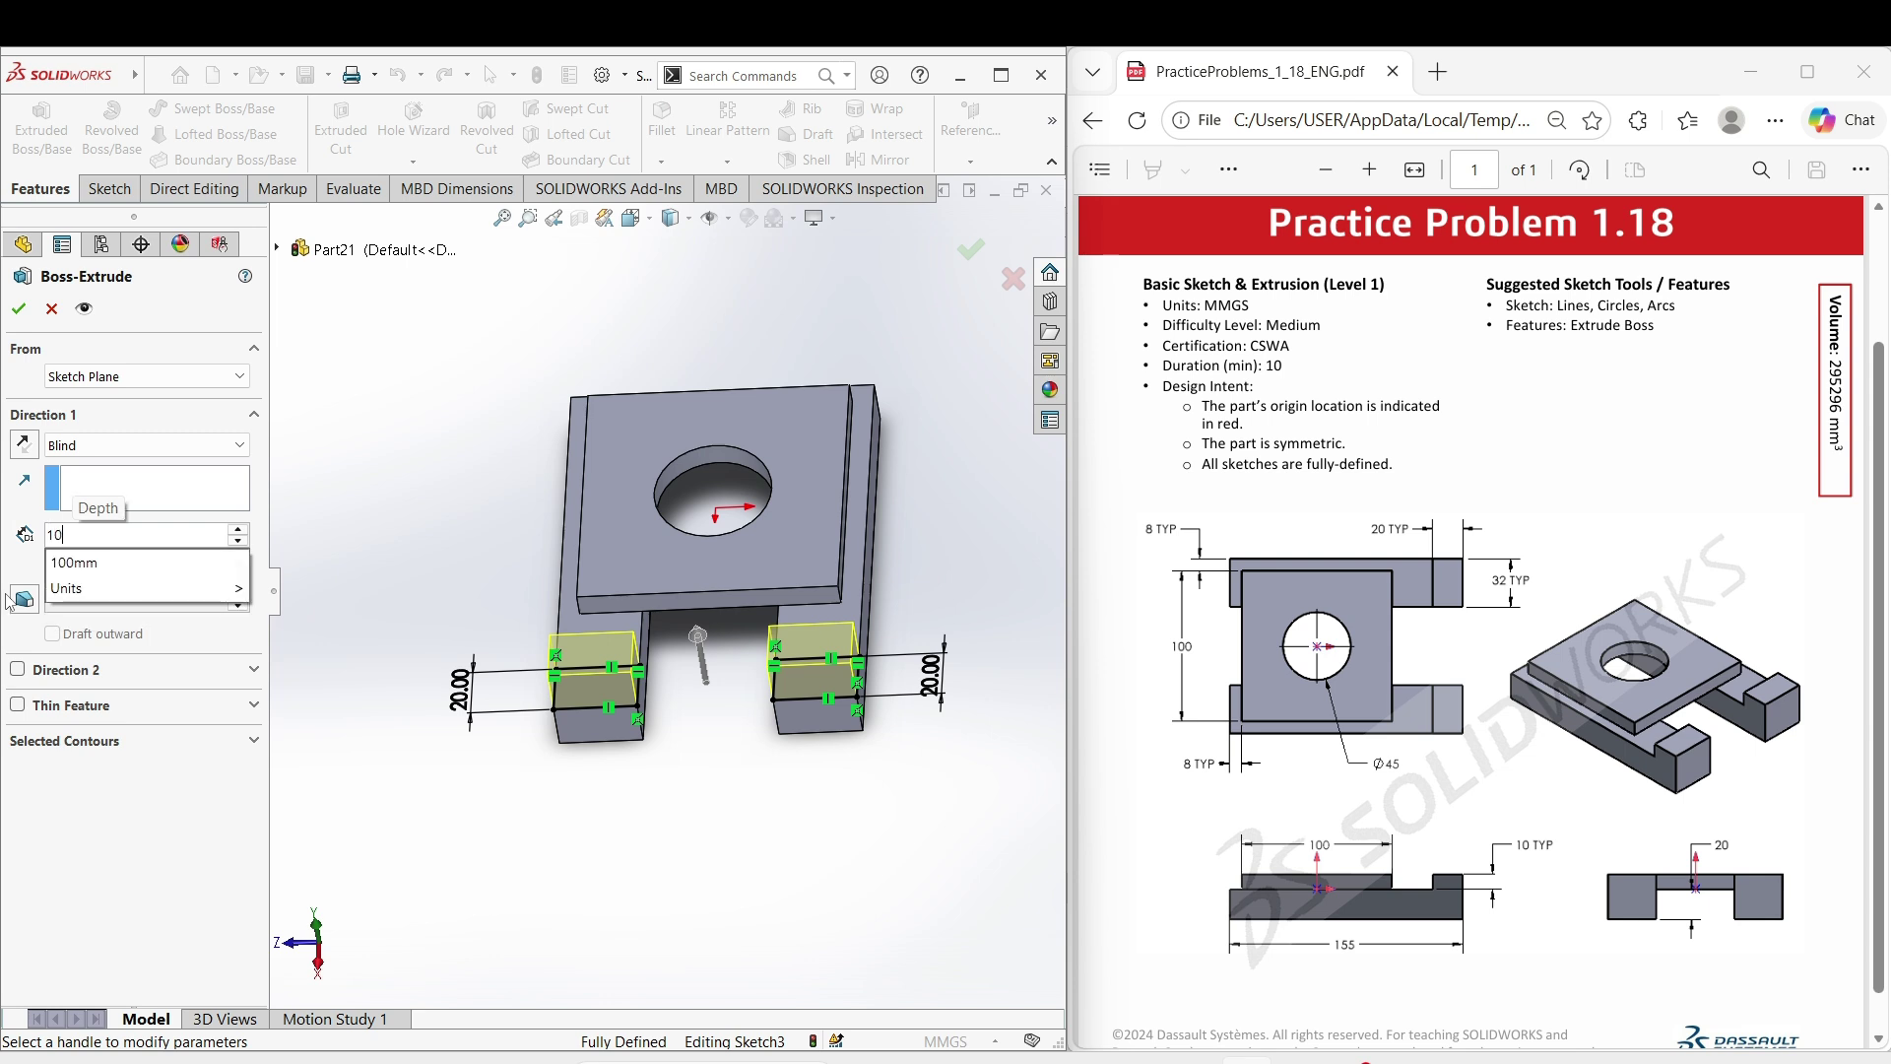
key(Return)
click(18, 309)
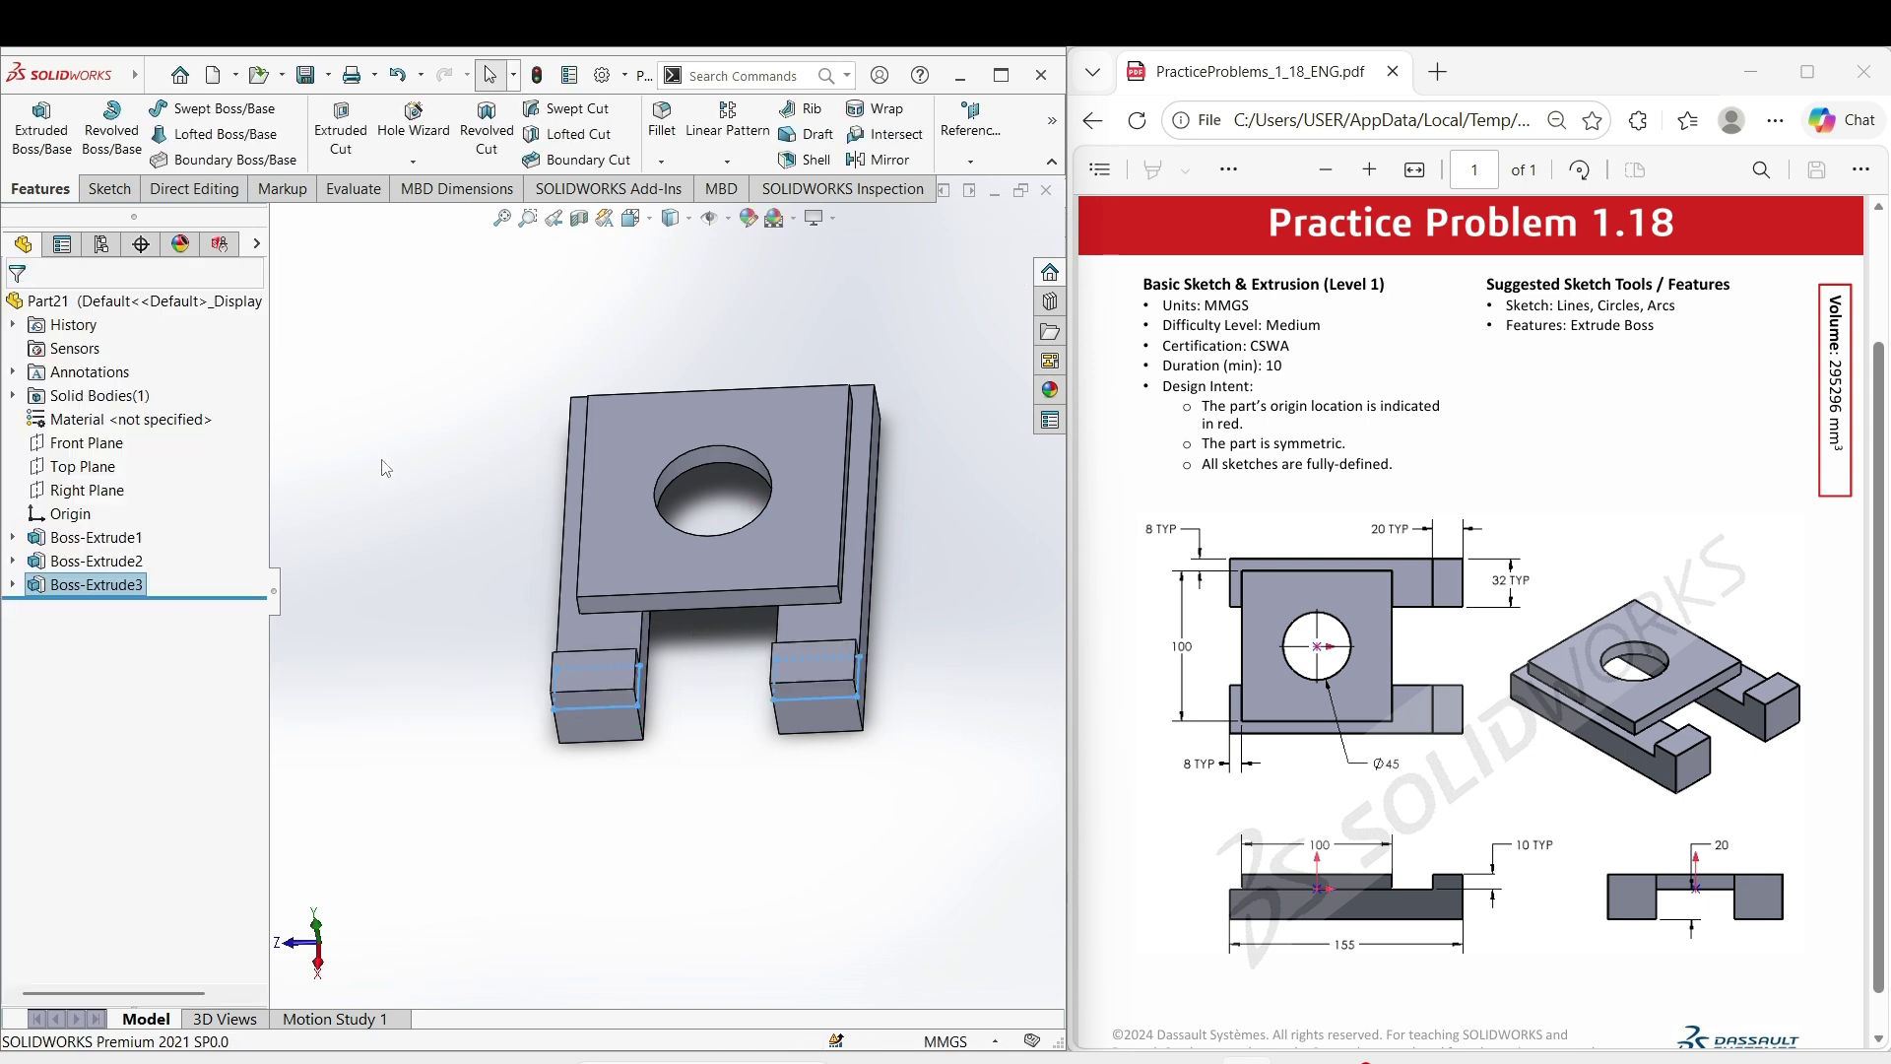
- Check the part's volume in its mass properties against the volume stated on the practice problem sheet
middle_drag(630, 610, 583, 579)
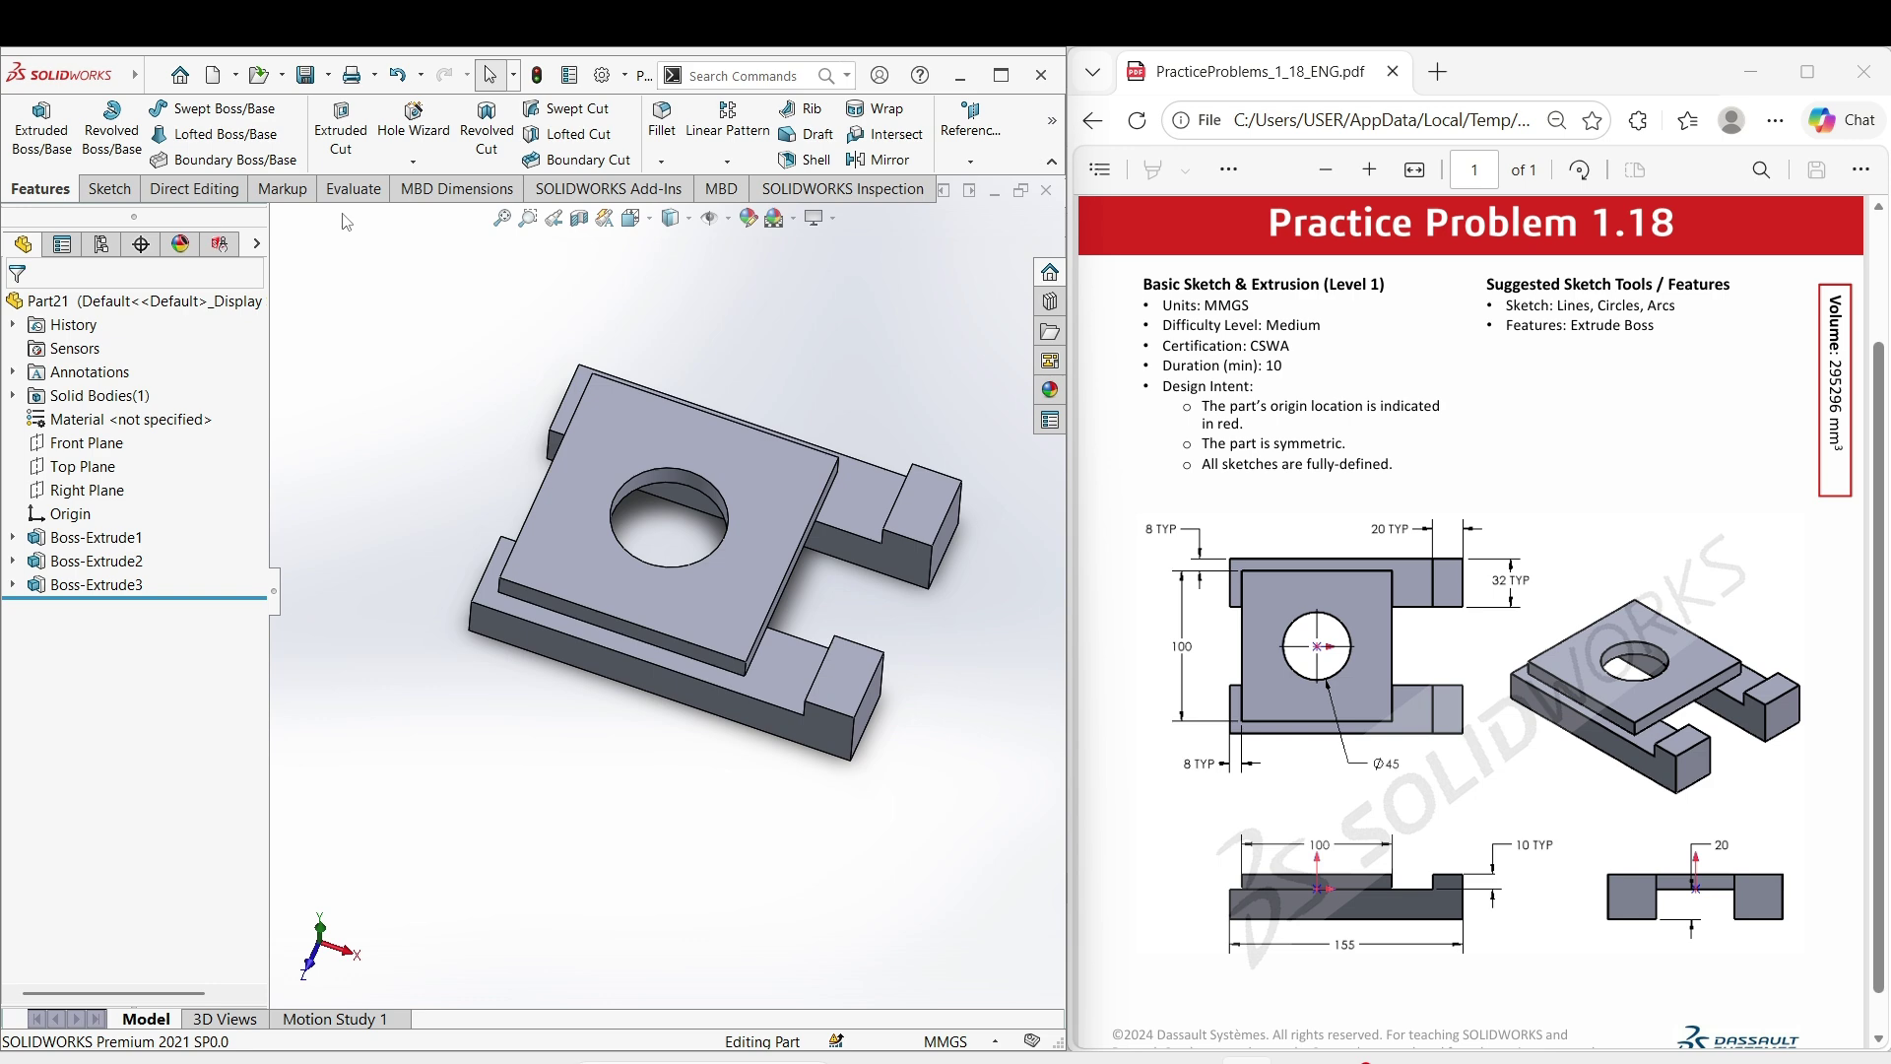
click(353, 188)
click(335, 116)
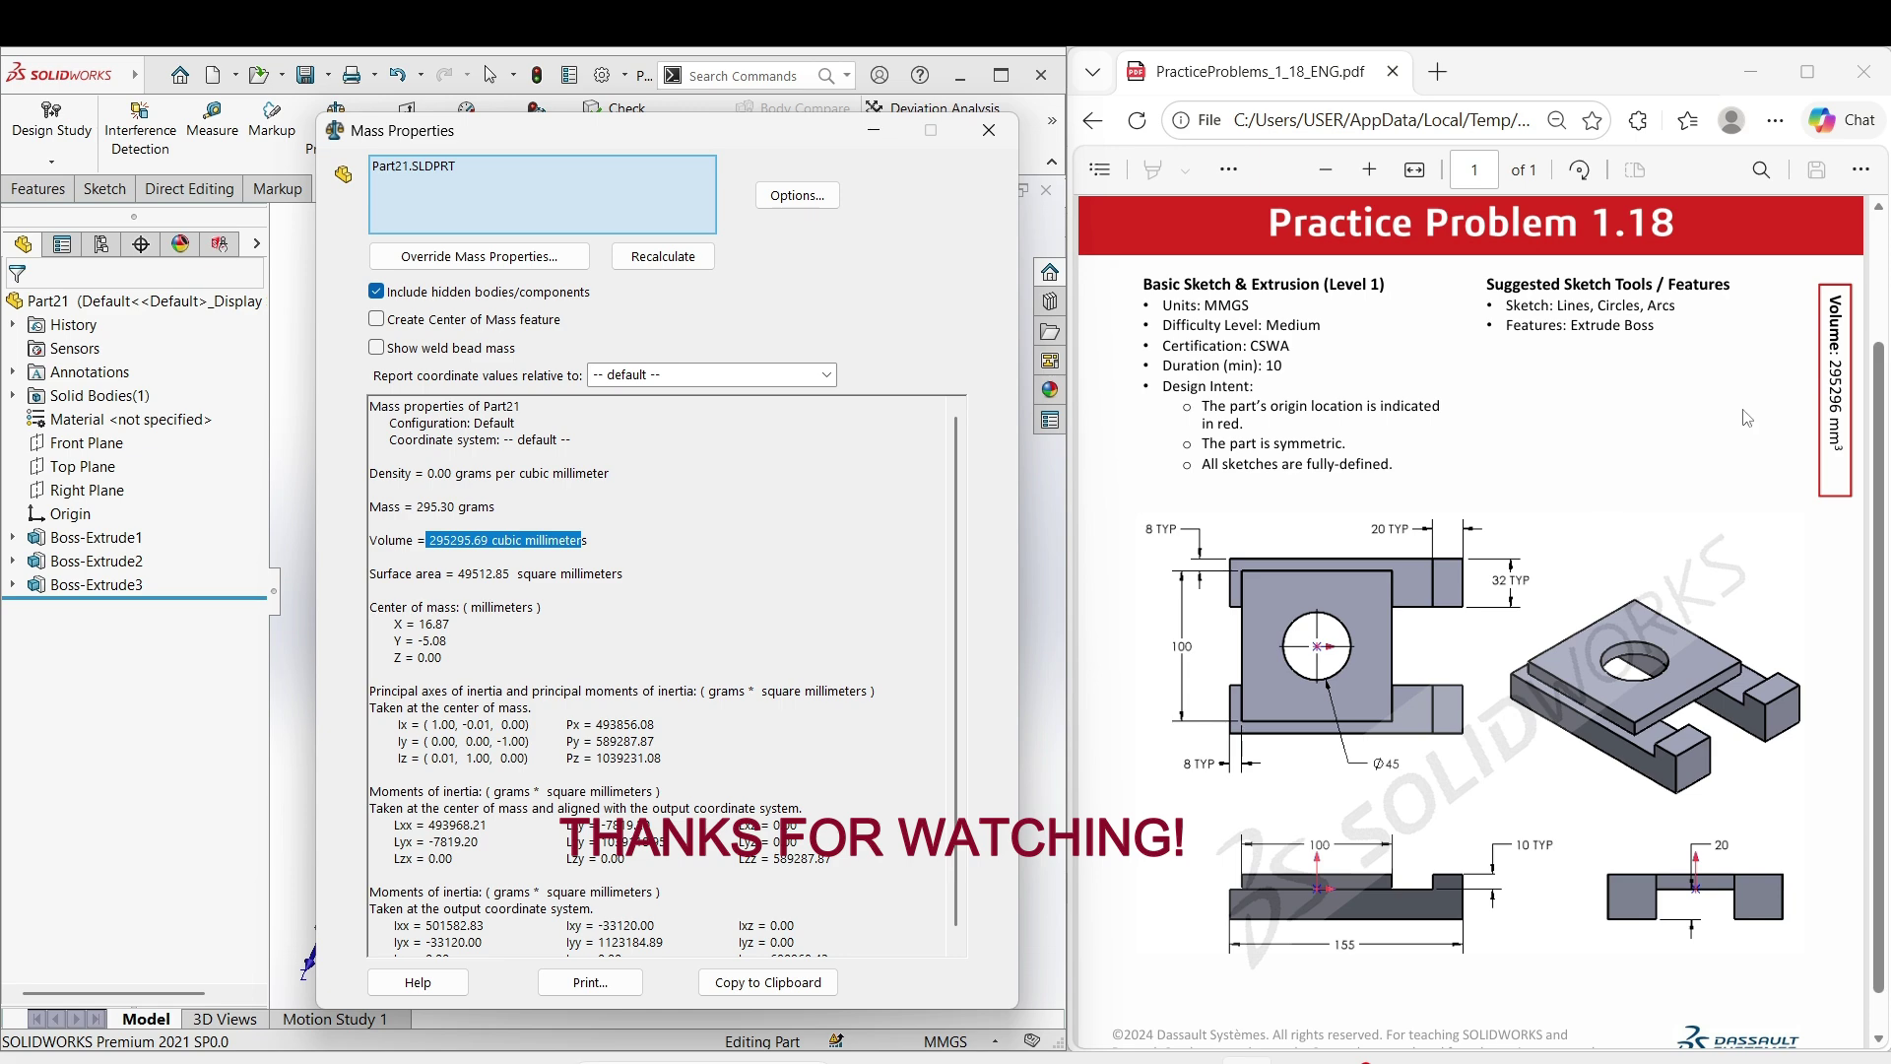
drag(1817, 351, 1829, 358)
drag(1847, 400, 1844, 463)
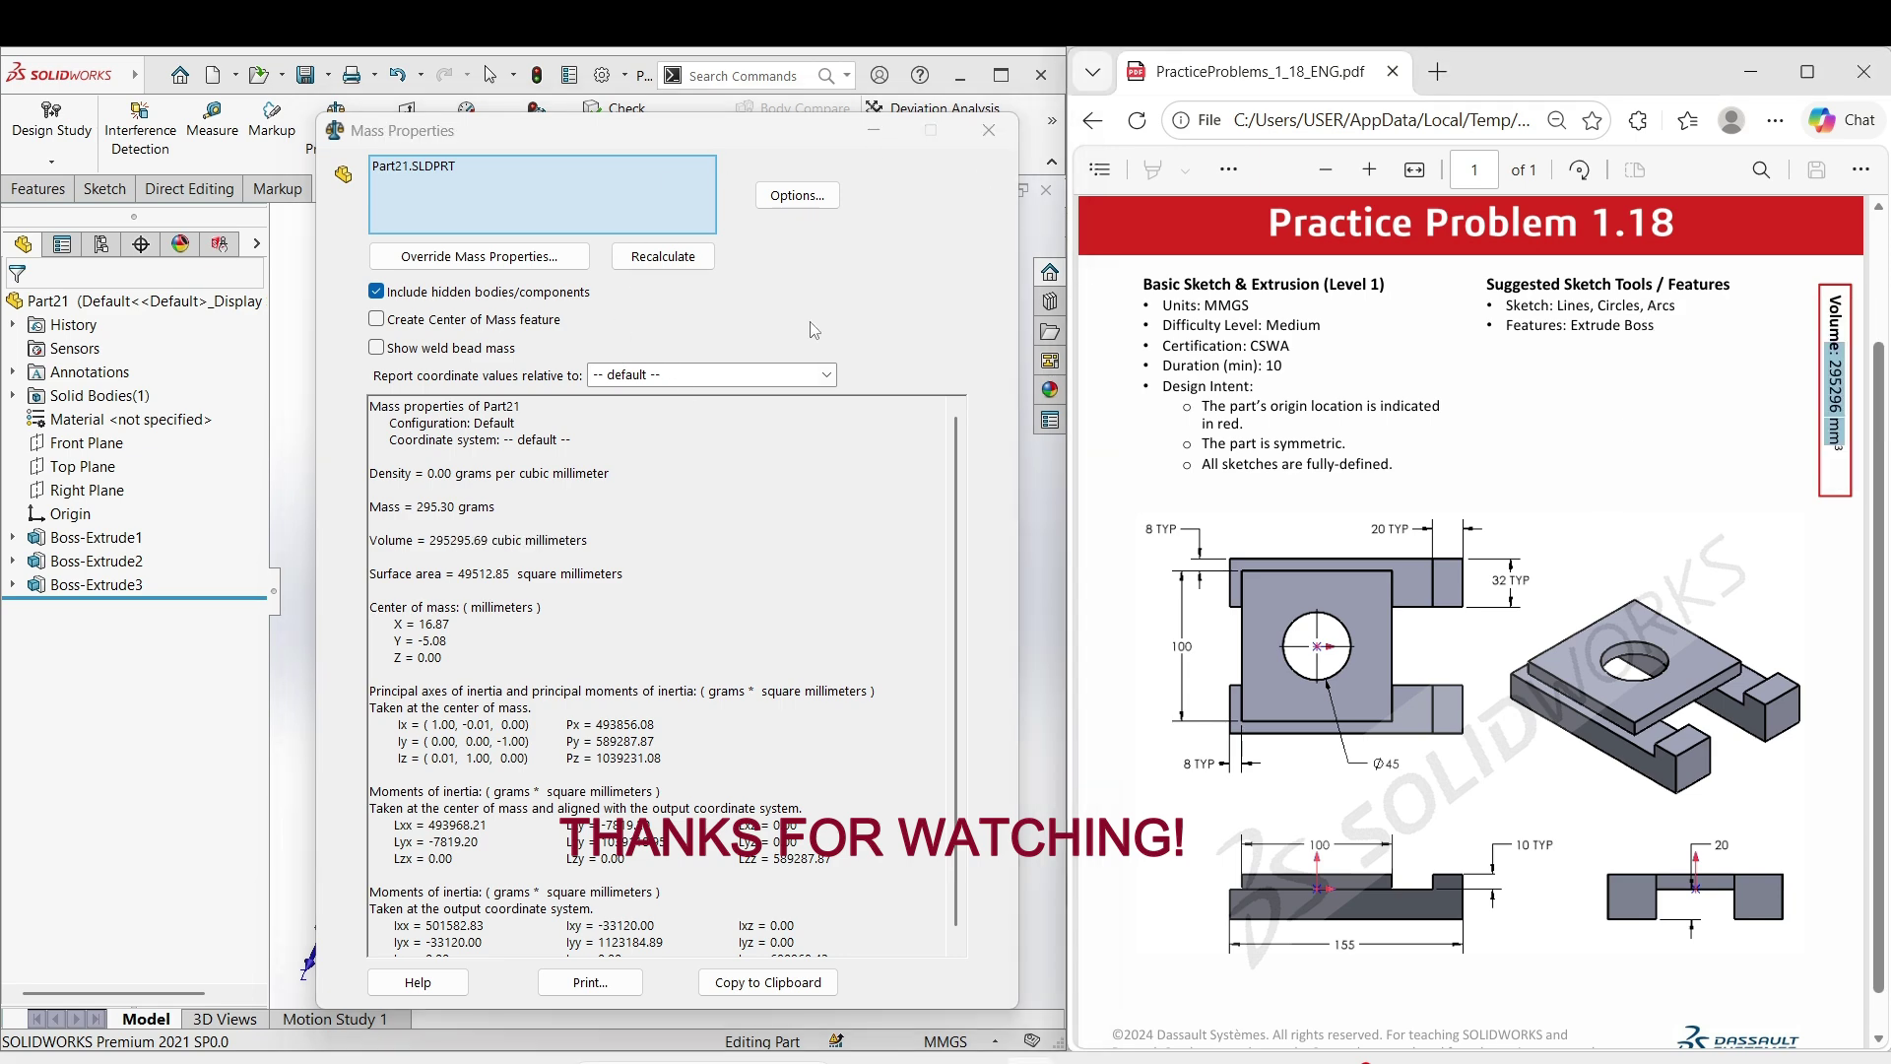
click(989, 130)
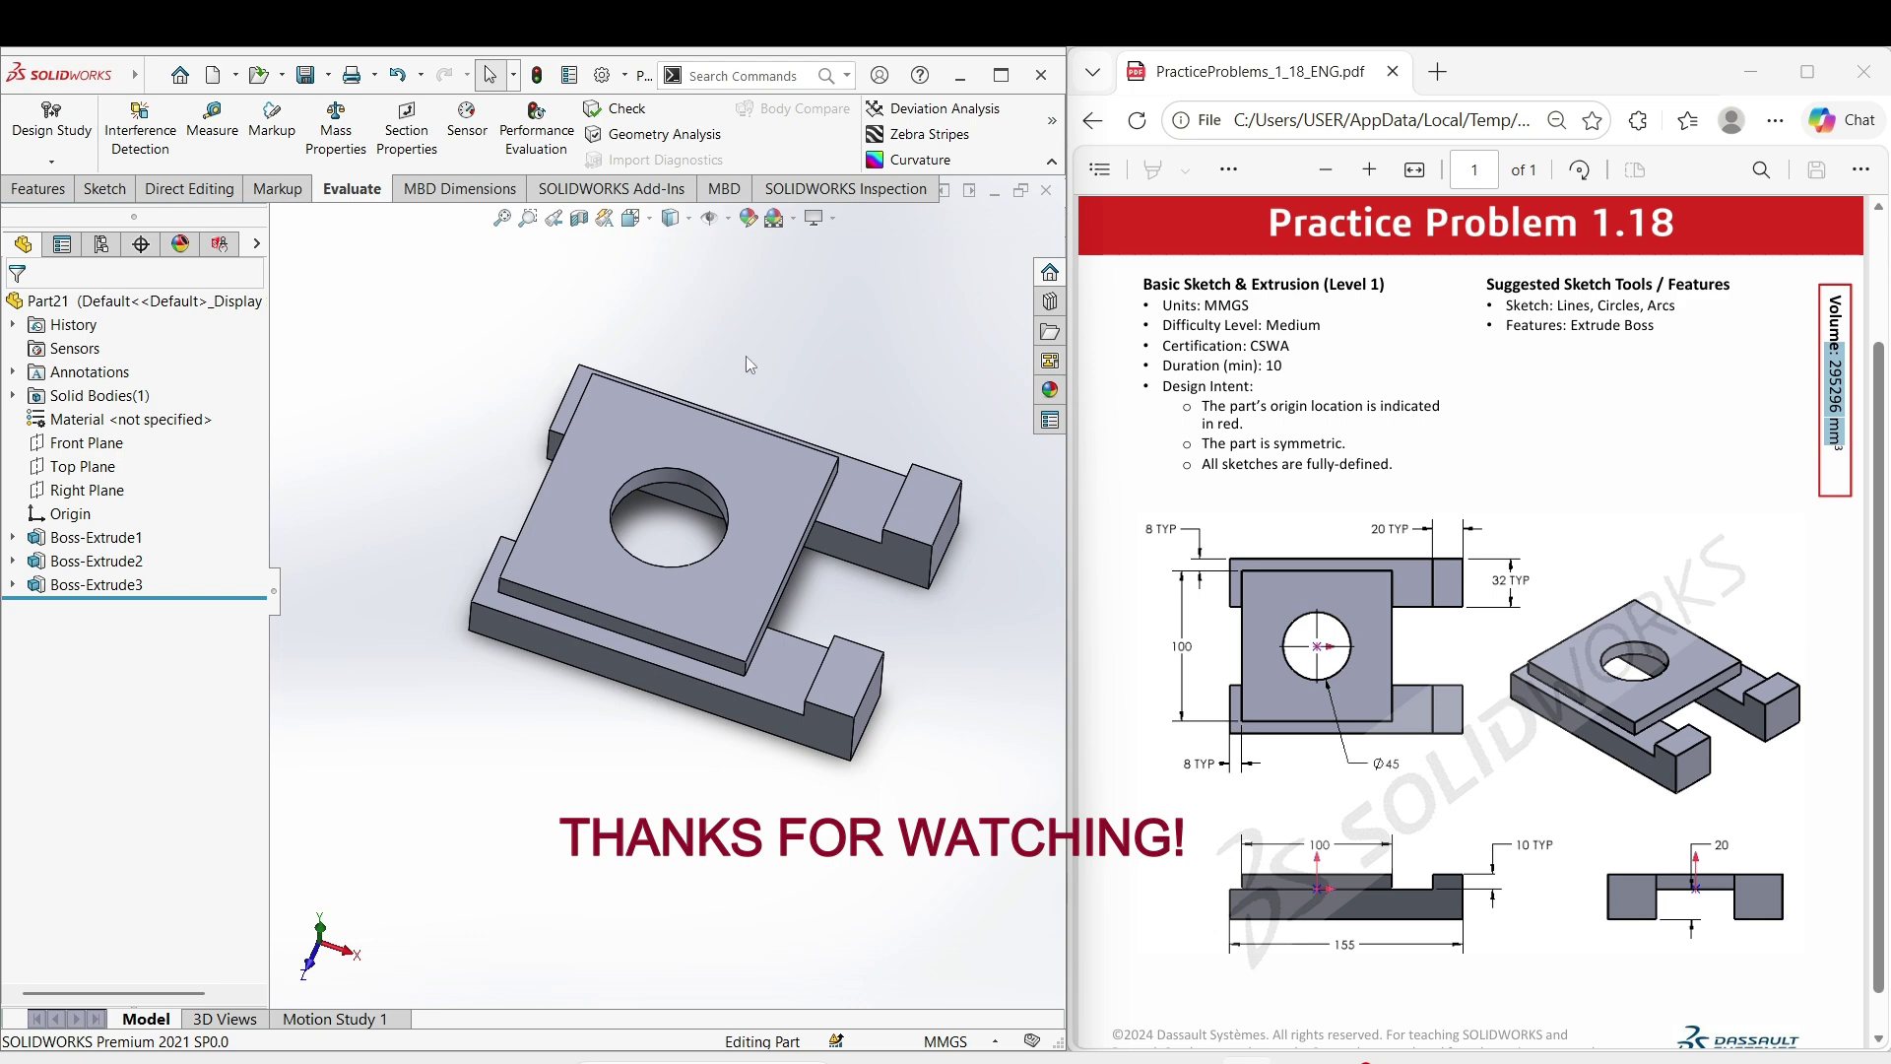
- Display the finished part in an isometric view
key(space)
click(324, 145)
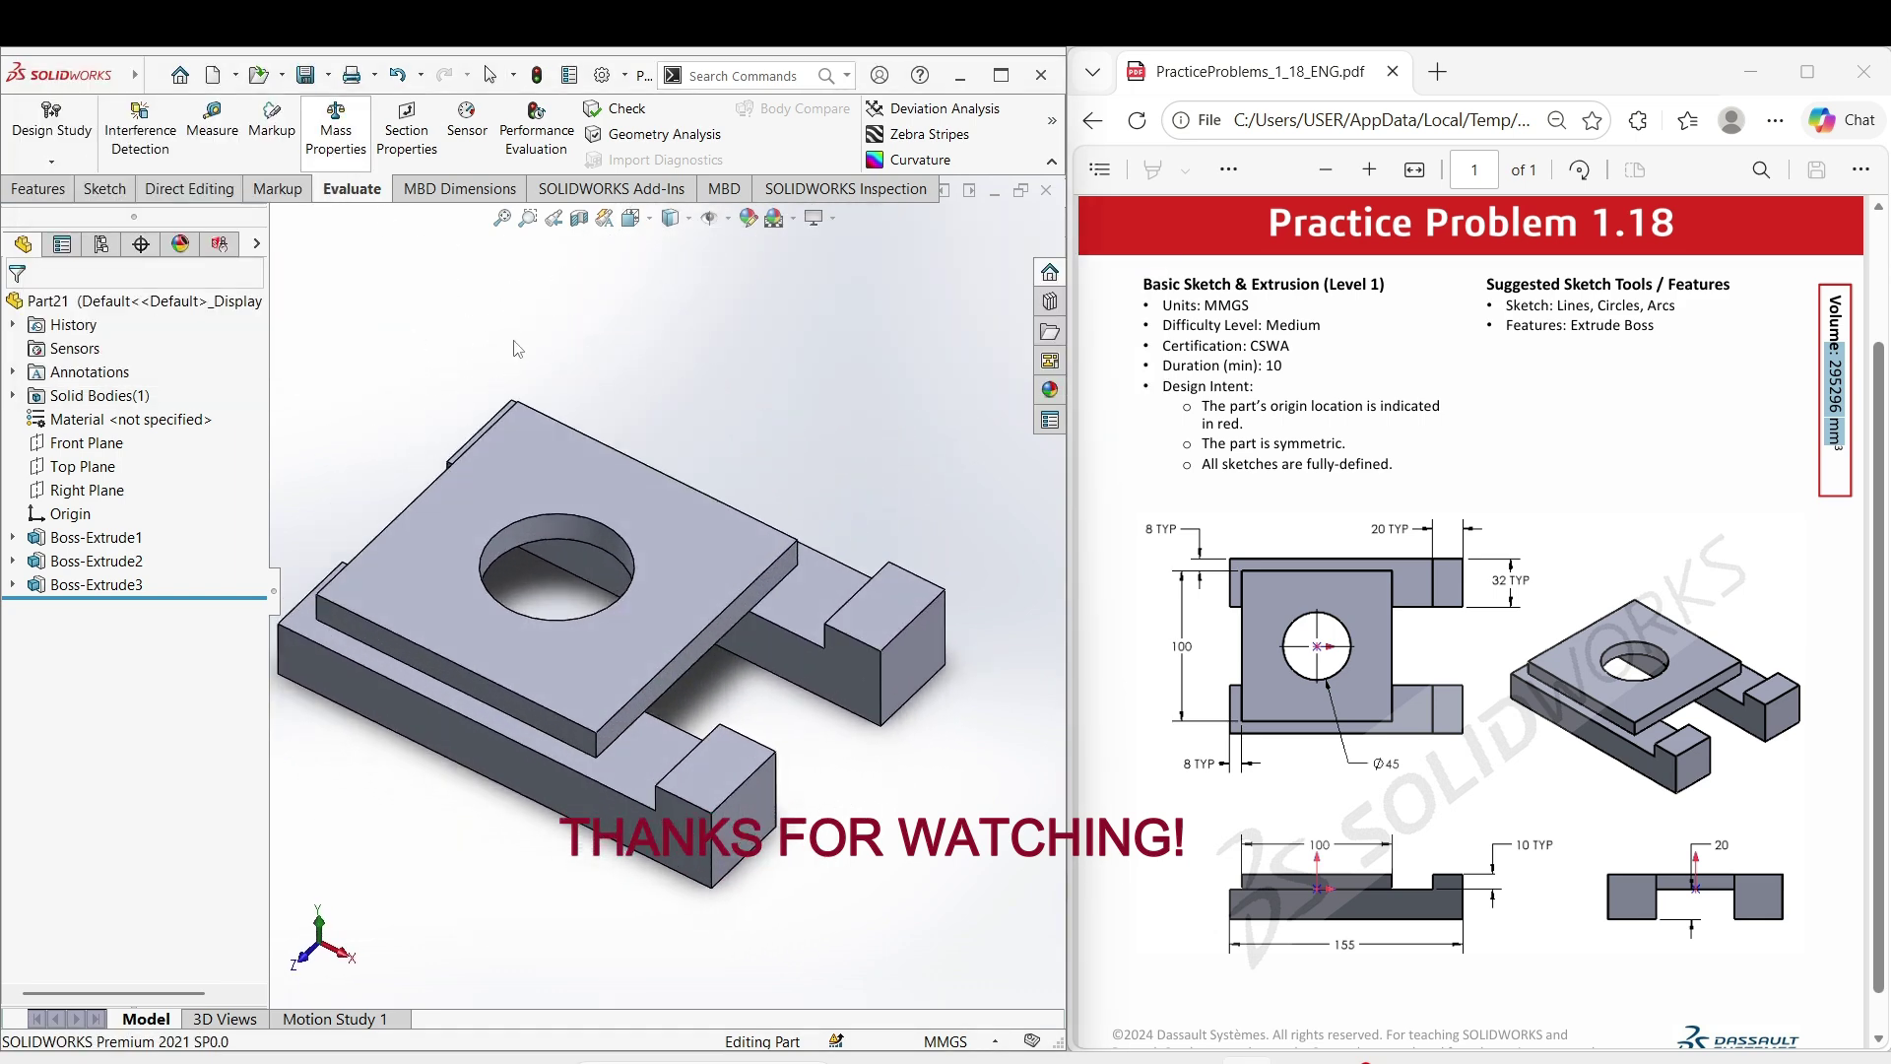